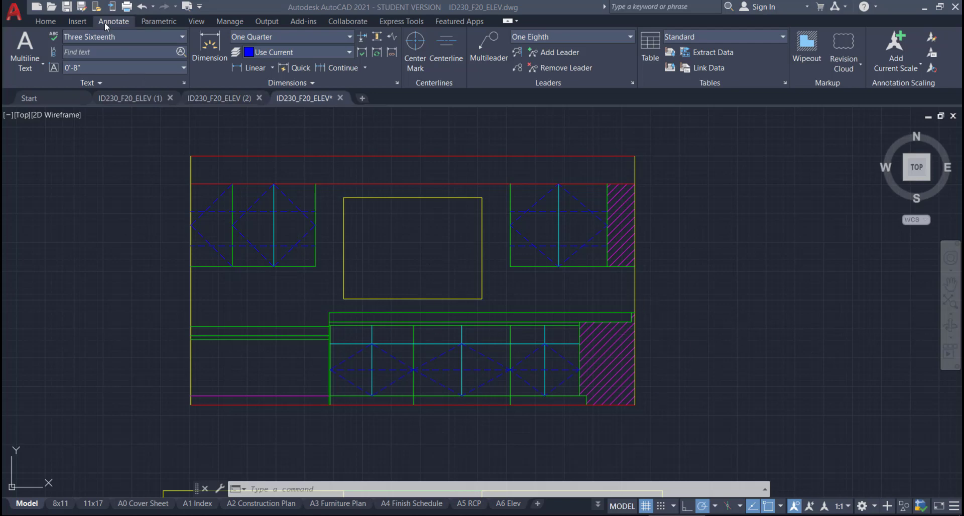
# Step: Set the current dimension style to One Quarter
pyautogui.click(350, 36)
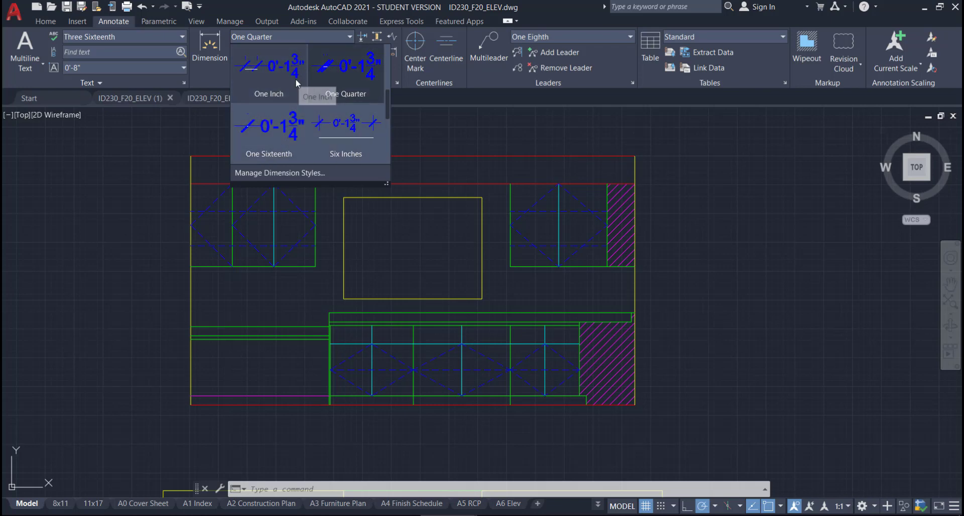
pyautogui.click(348, 68)
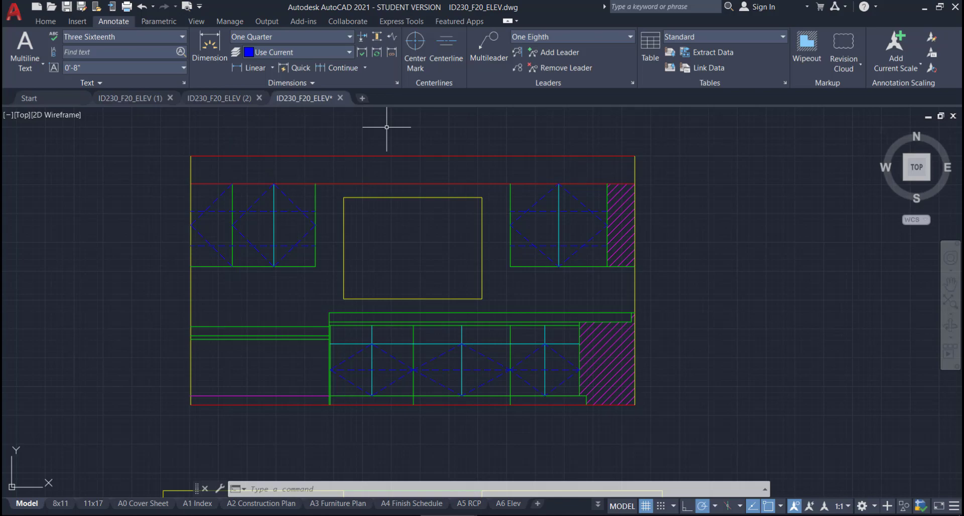
# Step: Make A-Dim the current layer for dimensioning the unannotated kitchen elevation above the kitchen plan
pyautogui.scroll(-4, 383, 230)
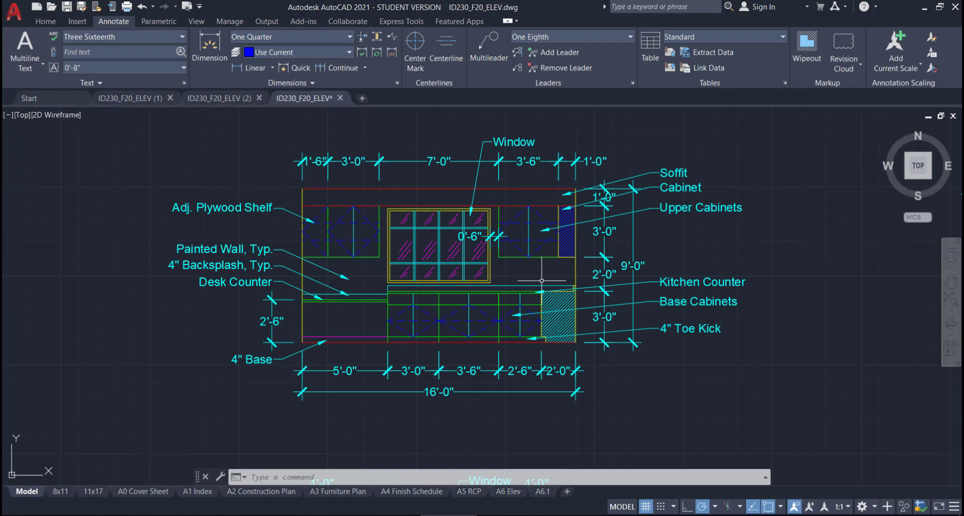
pyautogui.scroll(-2, 172, 394)
pyautogui.scroll(-2, 188, 394)
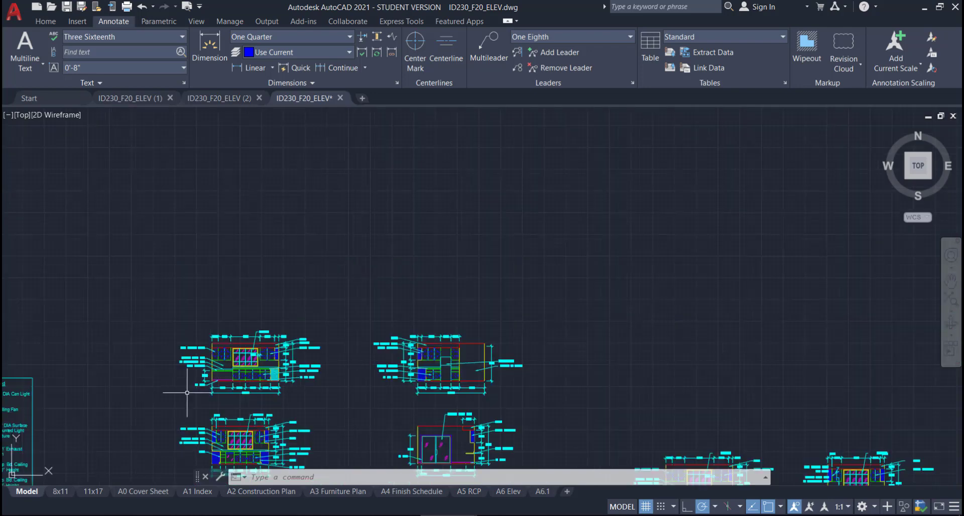
pyautogui.moveTo(258, 432)
pyautogui.mouseDown(button='middle')
pyautogui.moveTo(380, 317)
pyautogui.moveTo(513, 120)
pyautogui.mouseUp(button='middle')
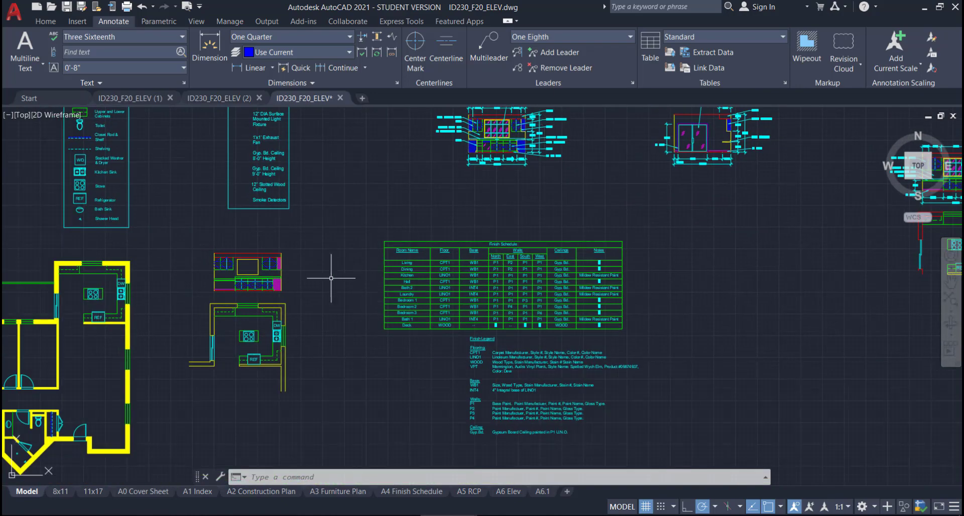
pyautogui.scroll(5, 238, 281)
pyautogui.moveTo(304, 315); pyautogui.dragTo(356, 322, button='middle')
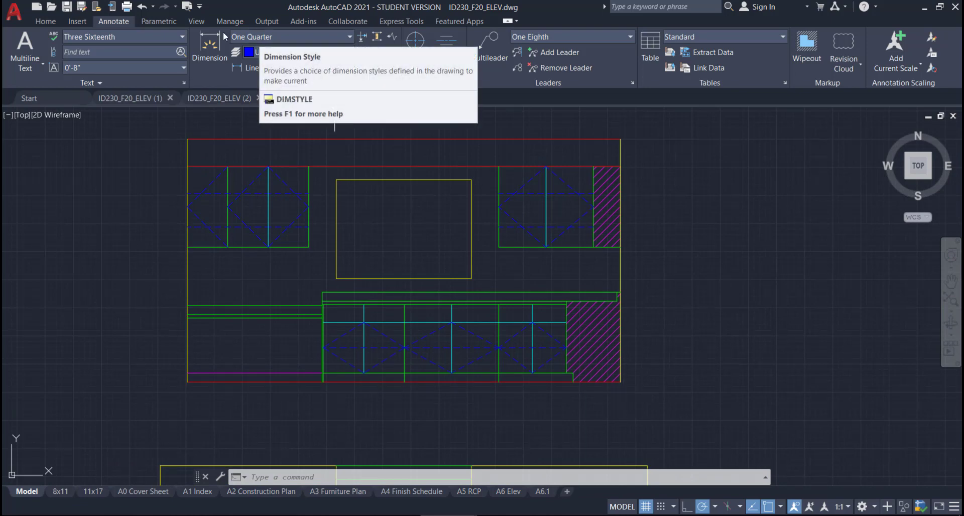
pyautogui.click(52, 22)
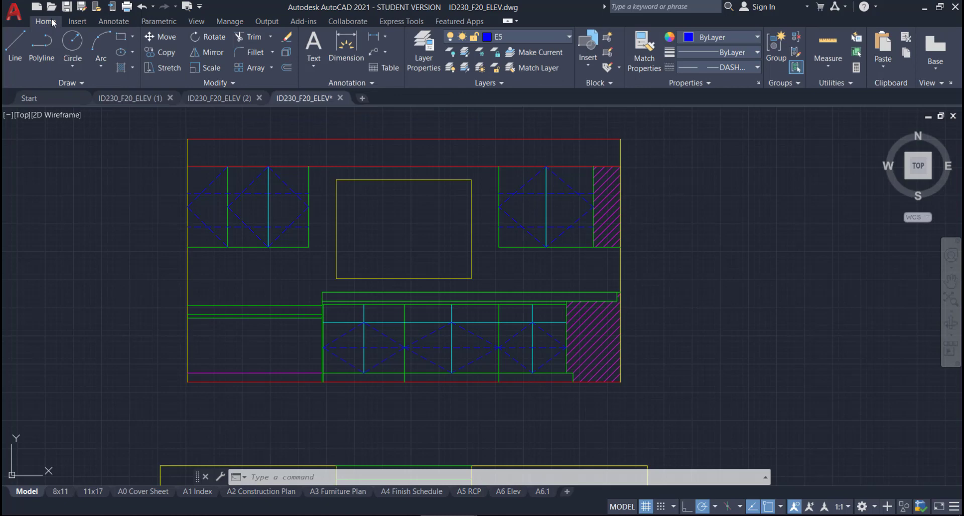
pyautogui.click(570, 38)
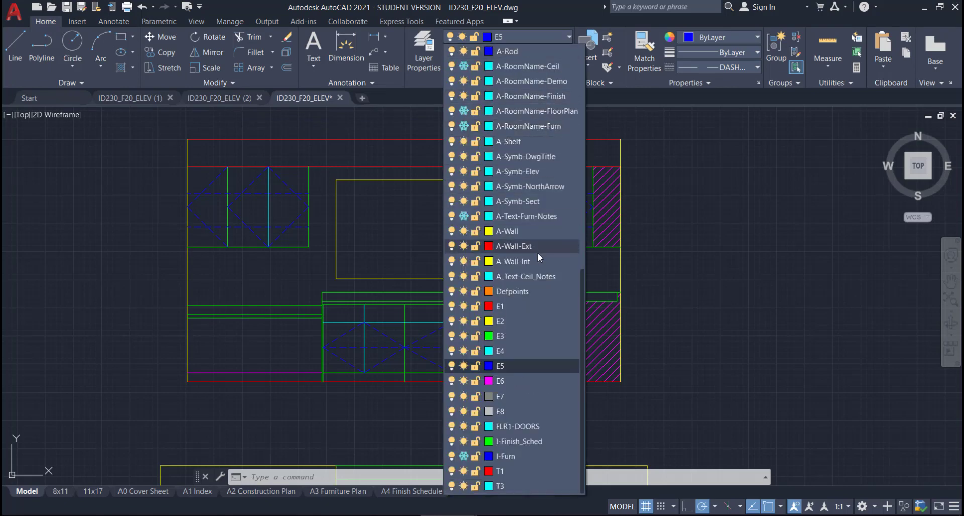
pyautogui.scroll(7, 539, 254)
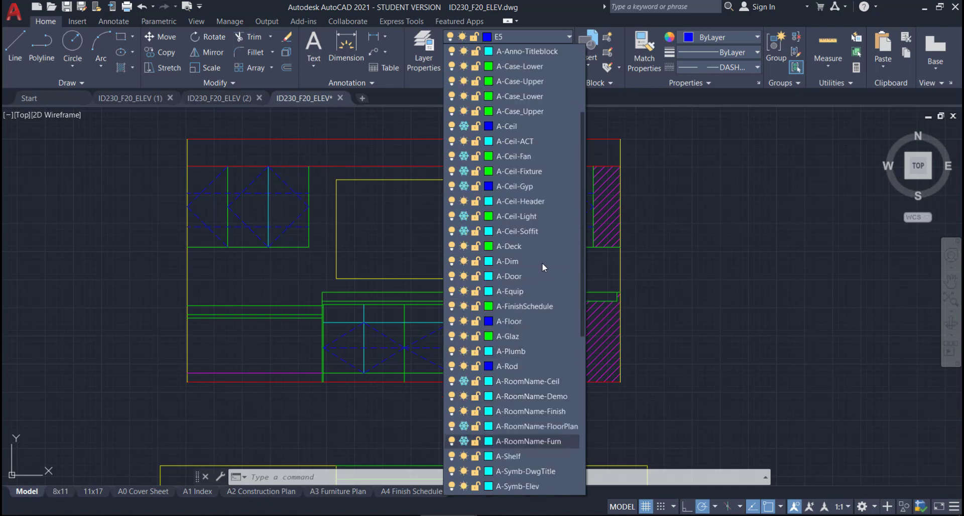
pyautogui.click(506, 262)
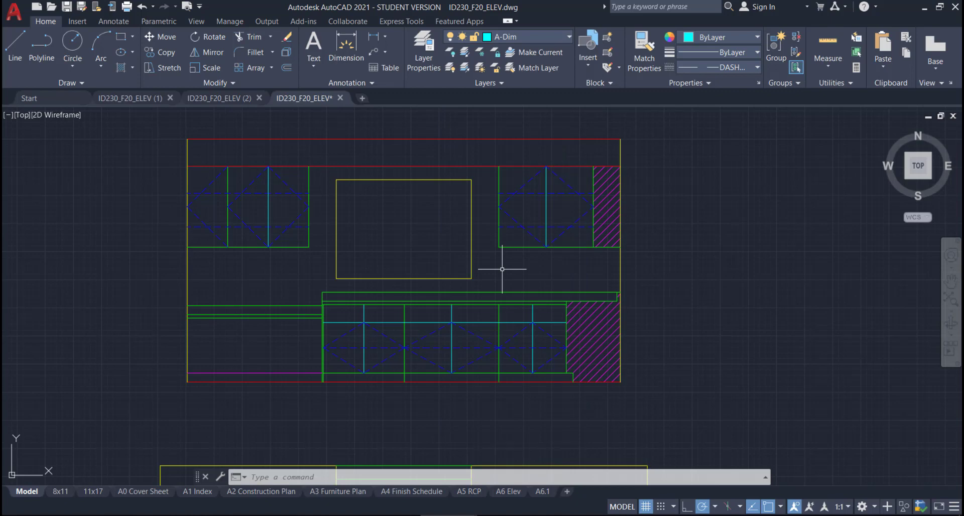
# Step: Dimension the desk section's width along the floor line, from the left wall to the base cabinets' outer edge, placing it below the elevation
pyautogui.click(118, 22)
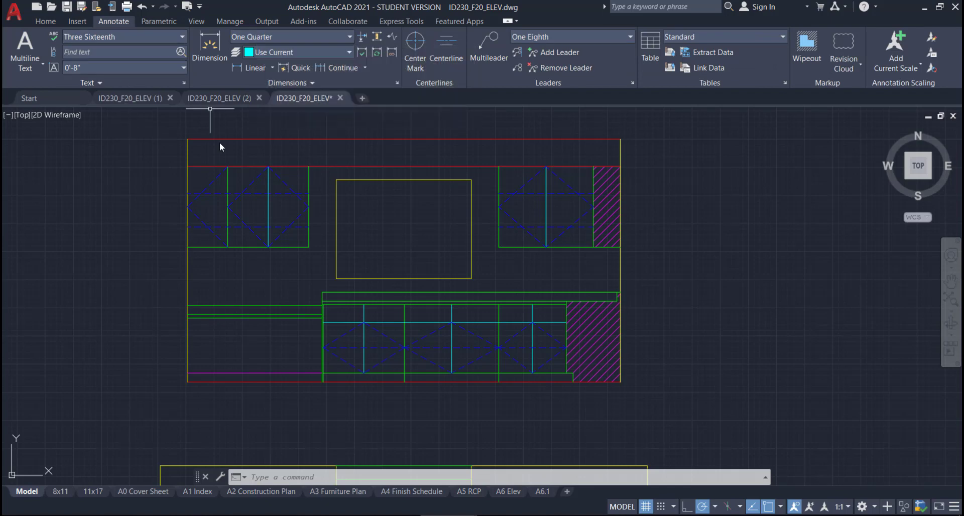
pyautogui.click(210, 48)
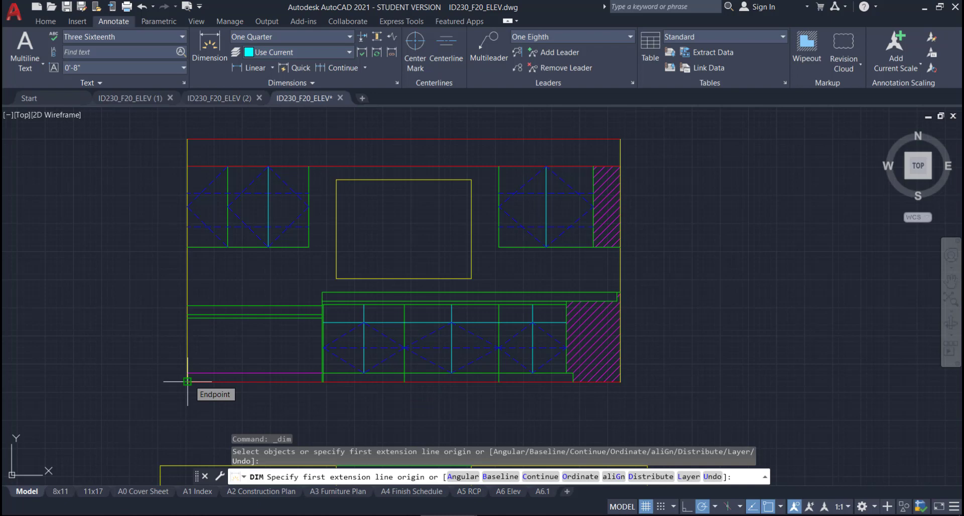
pyautogui.click(187, 382)
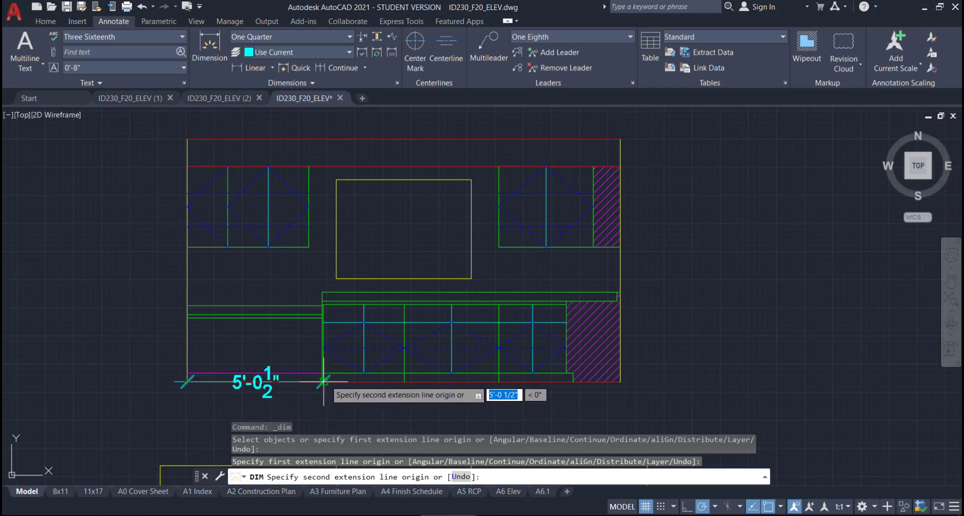
pyautogui.scroll(-2, 324, 387)
pyautogui.scroll(4, 325, 397)
pyautogui.scroll(5, 325, 396)
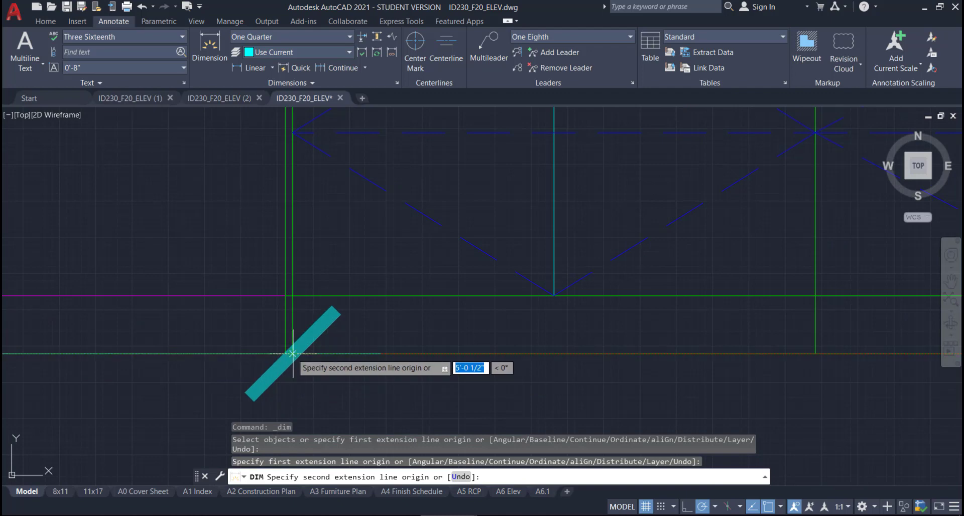
pyautogui.scroll(-4, 286, 354)
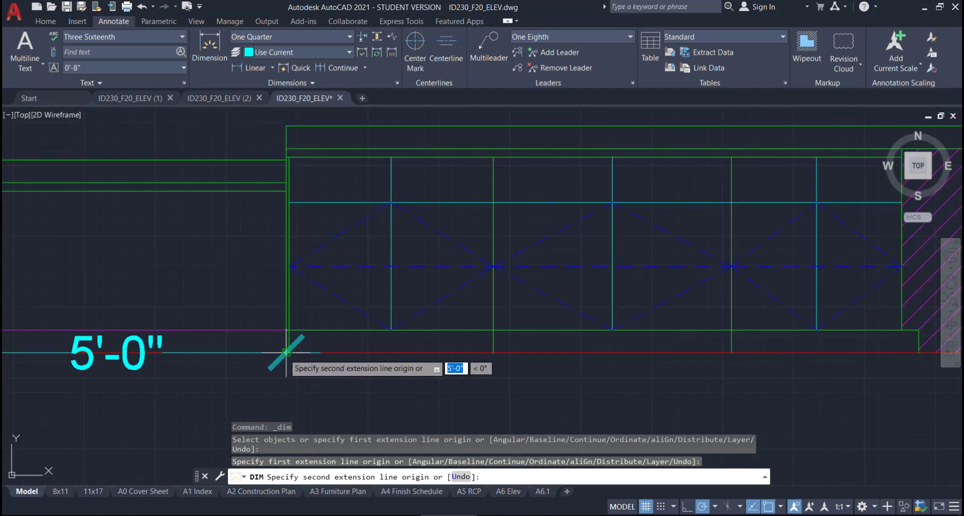
pyautogui.click(285, 353)
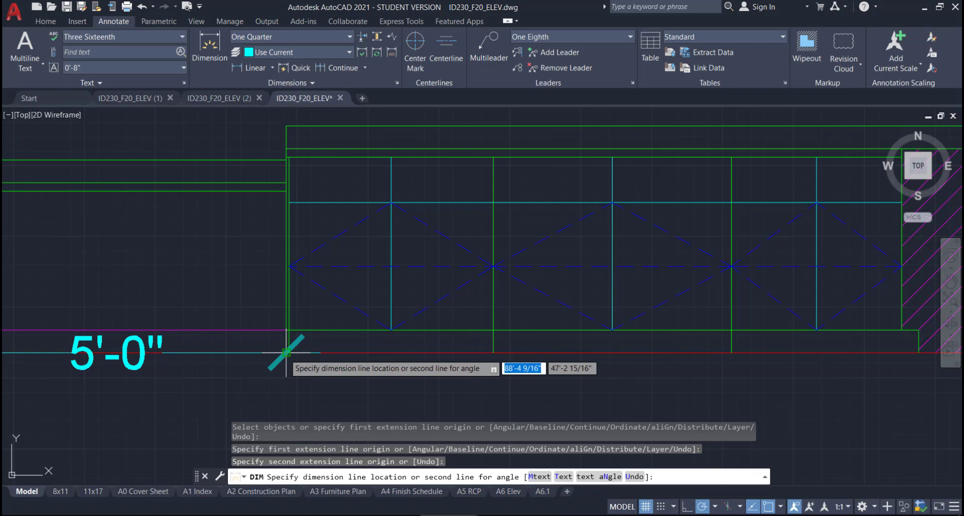
pyautogui.scroll(-2, 286, 352)
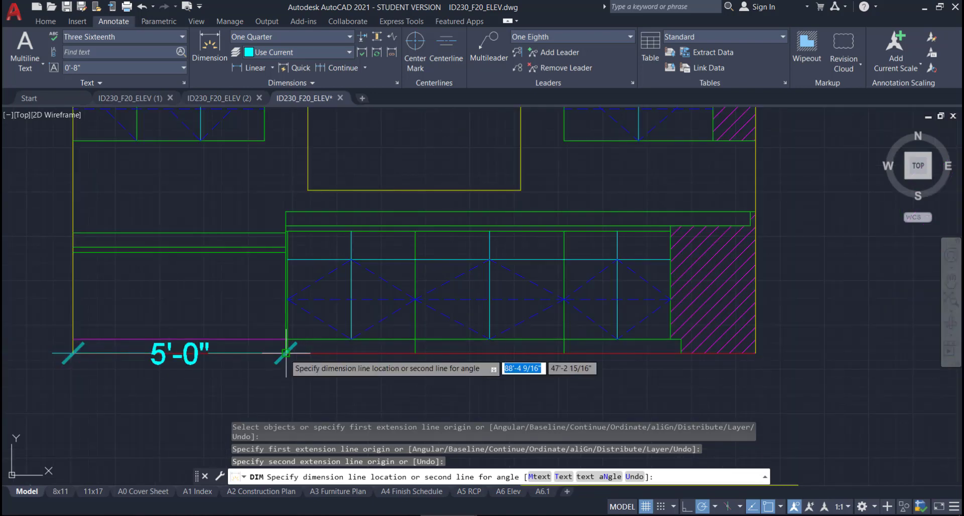
pyautogui.scroll(-5, 286, 353)
pyautogui.scroll(1, 272, 302)
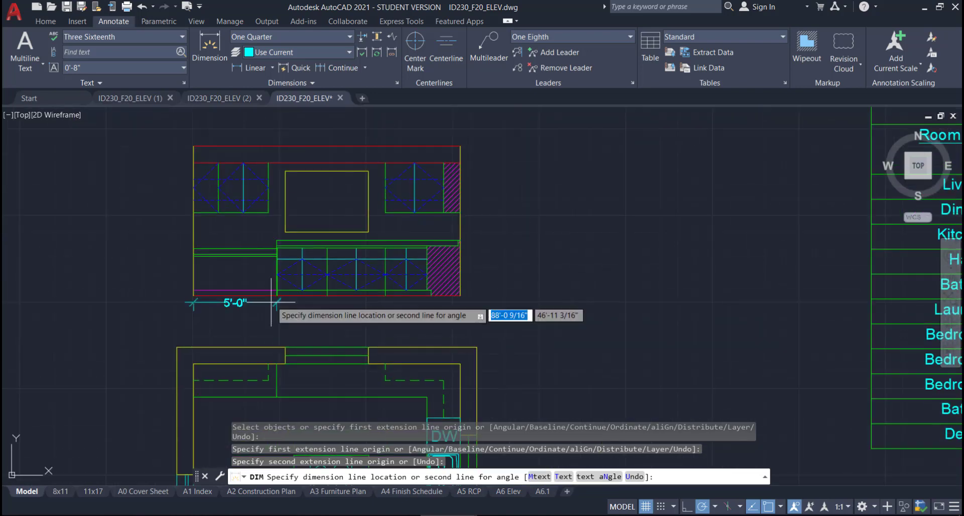
pyautogui.scroll(3, 271, 302)
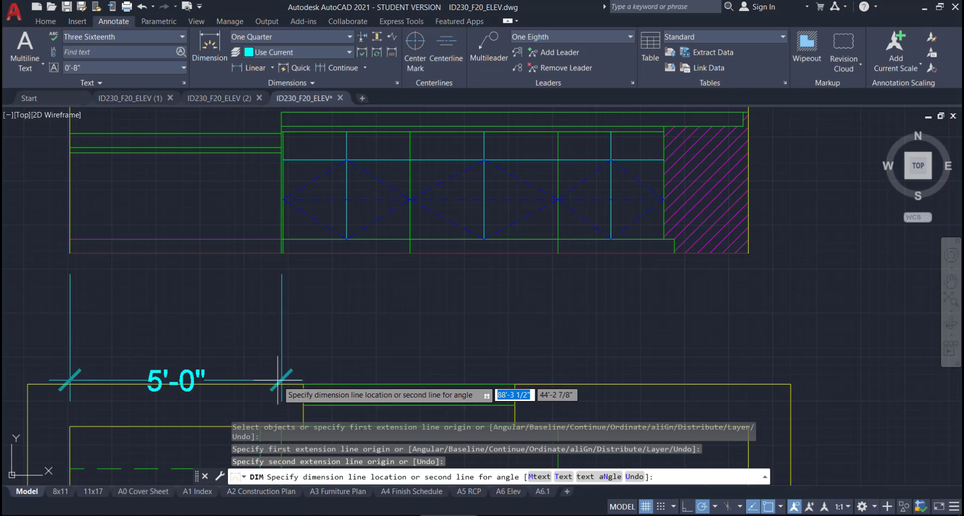
pyautogui.click(279, 315)
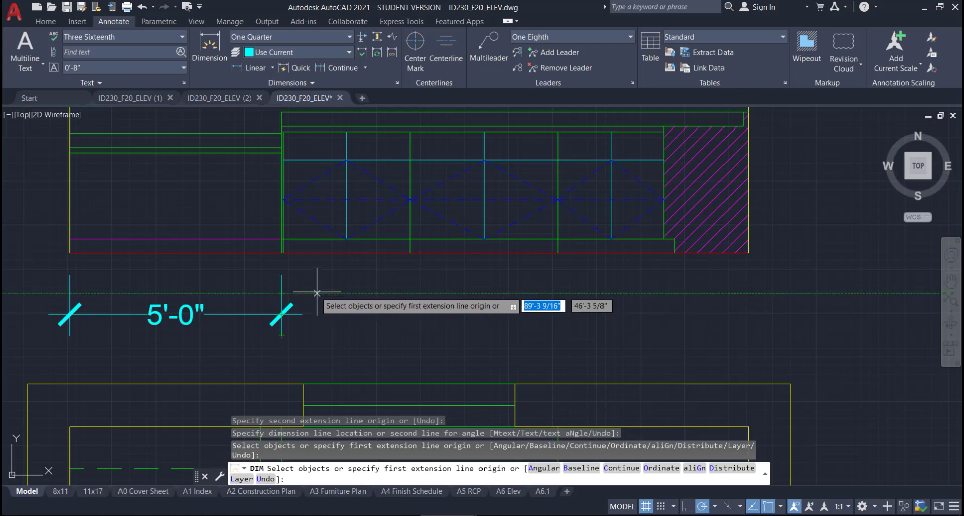
# Step: Dimension the first base cabinet's width at the floor line, from its inner left edge, aligned with the desk width dimension
pyautogui.scroll(2, 281, 271)
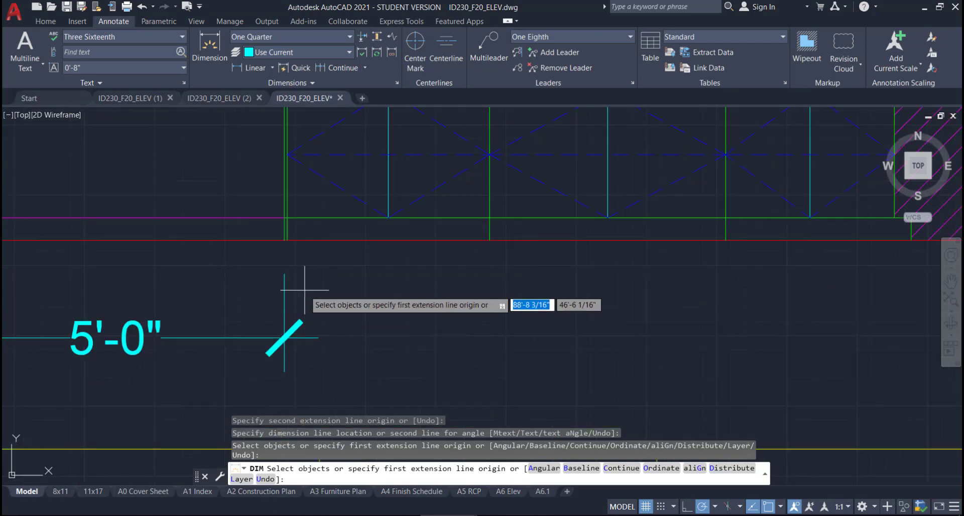
pyautogui.scroll(3, 284, 229)
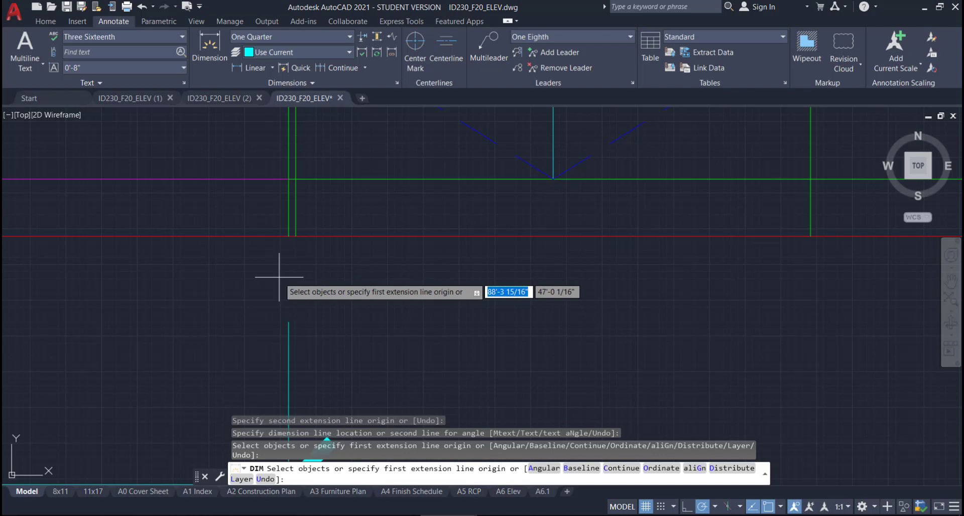
pyautogui.click(296, 236)
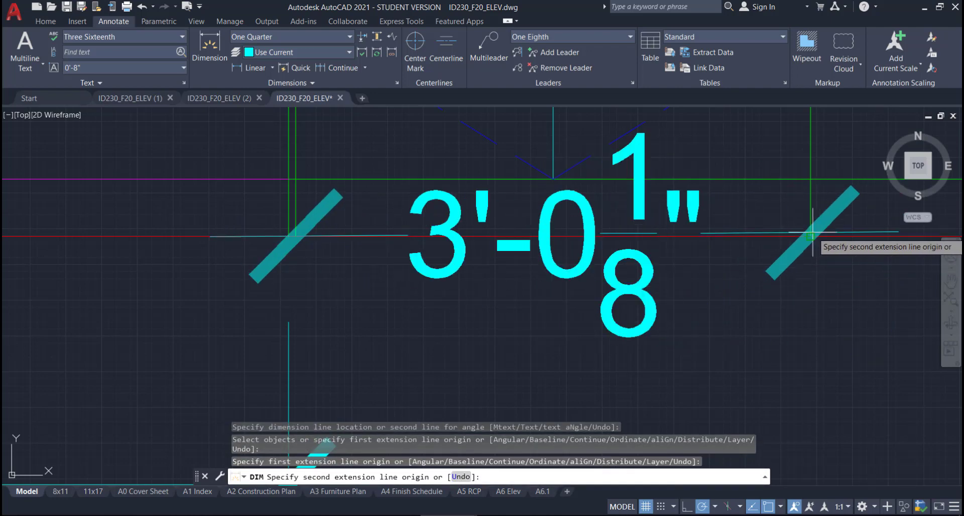
pyautogui.click(809, 239)
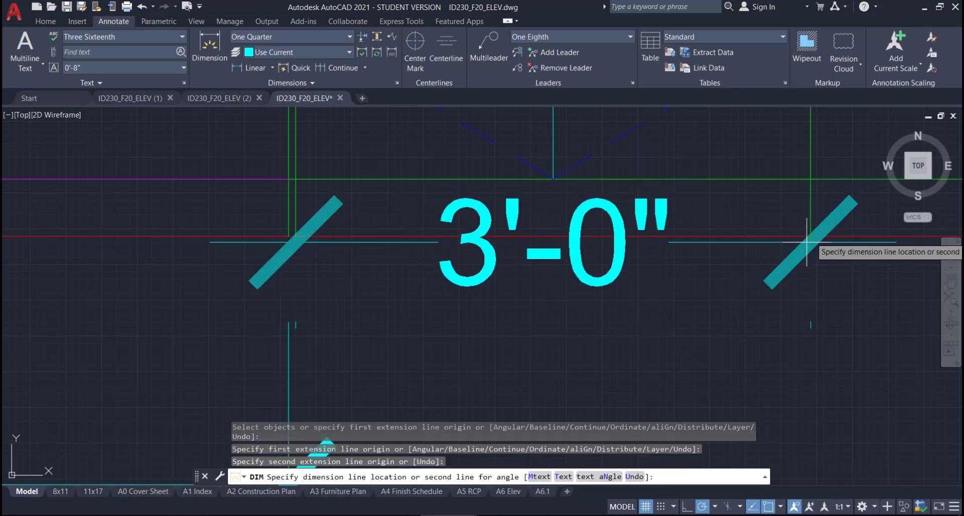
pyautogui.scroll(-3, 807, 242)
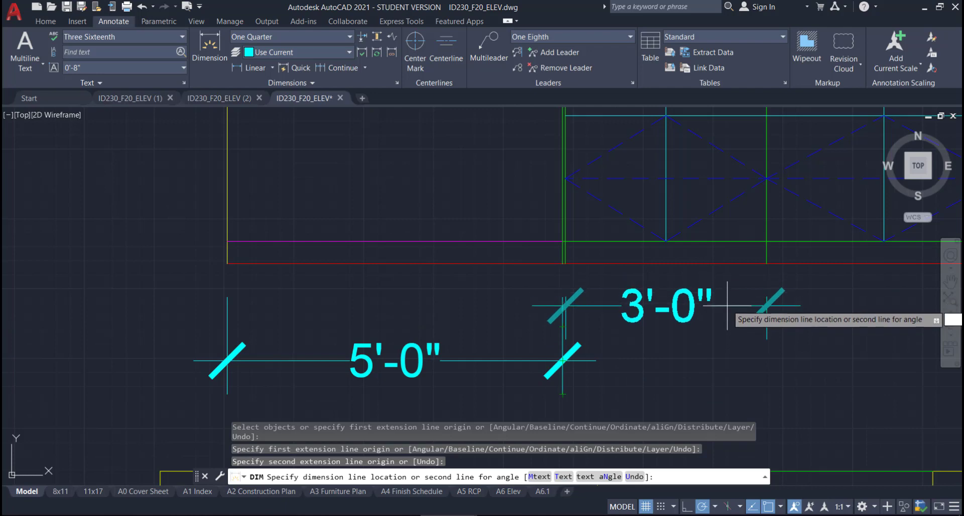
pyautogui.moveTo(710, 328); pyautogui.dragTo(428, 300, button='middle')
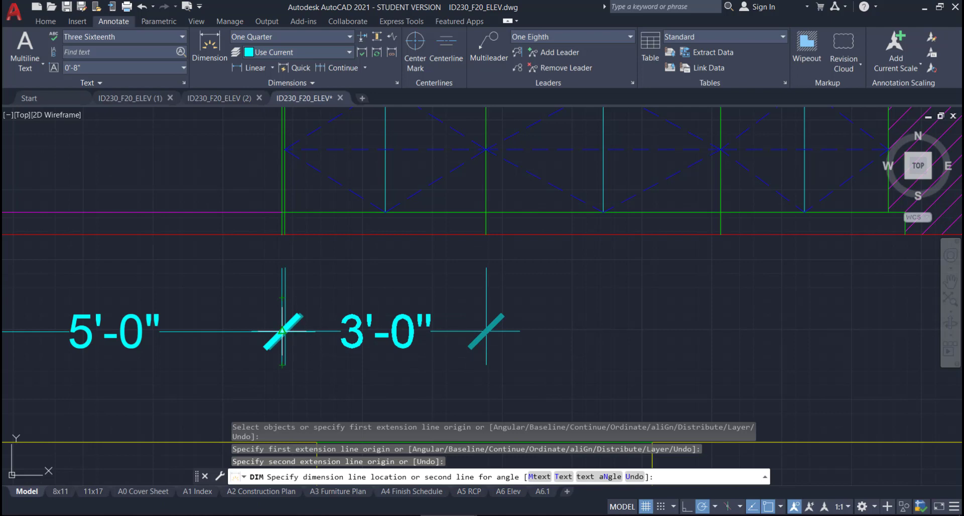
pyautogui.click(283, 331)
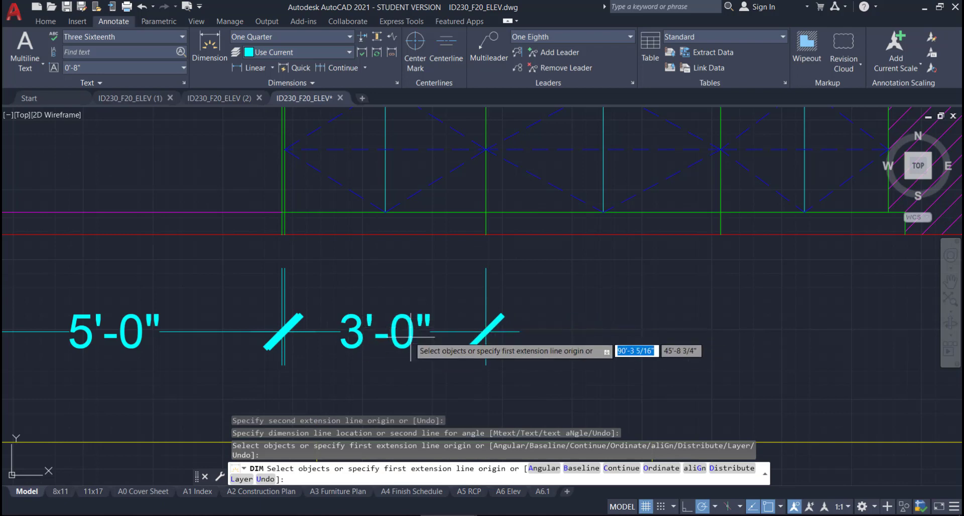
# Step: Dimension the middle base cabinet's width at the floor line, in line with the first cabinet's dimension
pyautogui.click(490, 234)
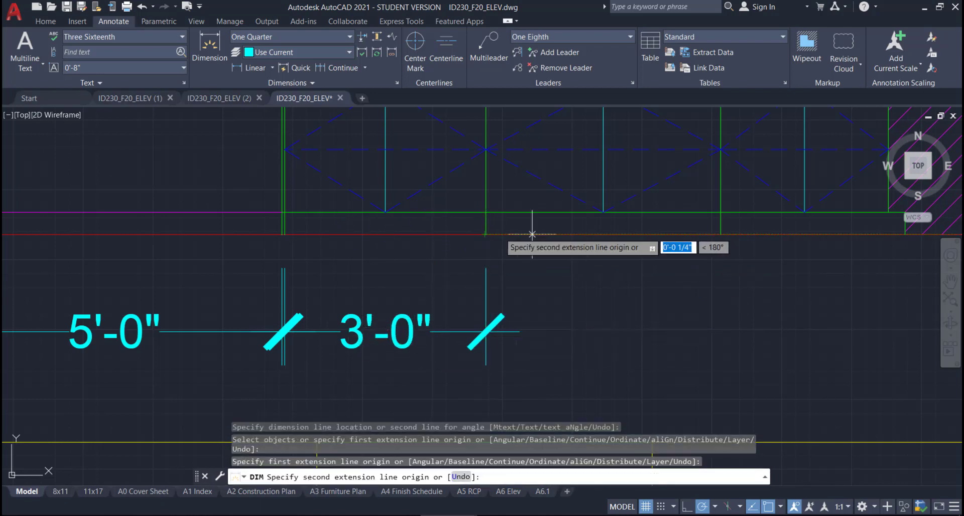
pyautogui.click(721, 234)
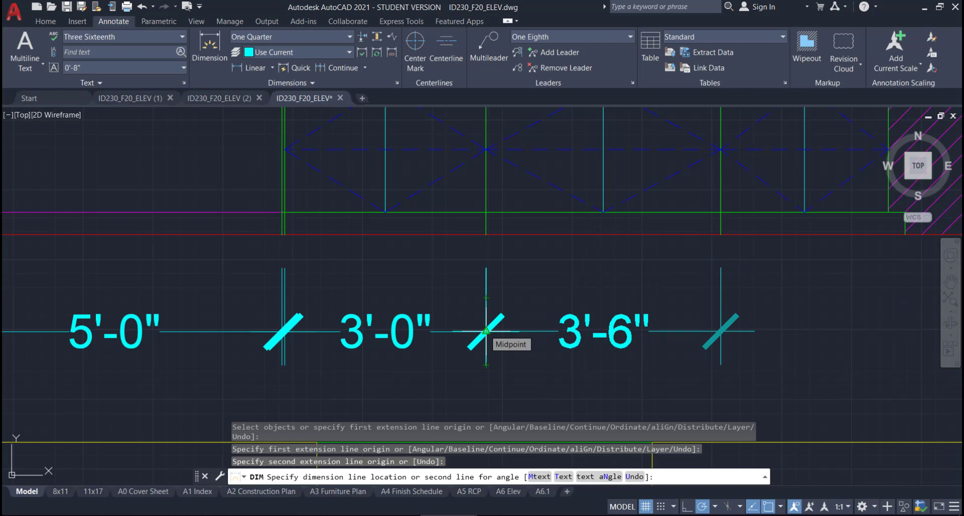
pyautogui.click(486, 331)
# Step: End the dimension command and stretch the third base cabinet's right edge line down to the floor line
pyautogui.scroll(-2, 577, 362)
pyautogui.moveTo(578, 372); pyautogui.dragTo(361, 355, button='middle')
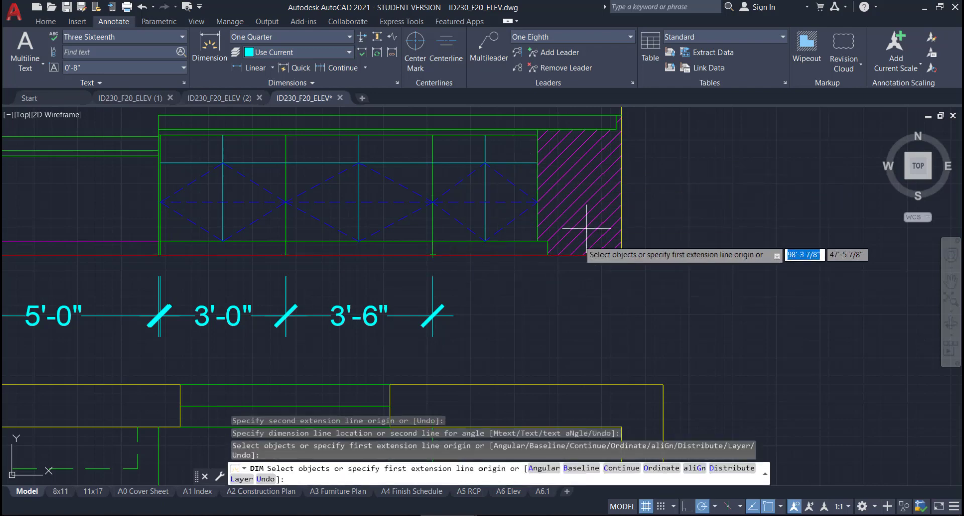
pyautogui.scroll(4, 539, 254)
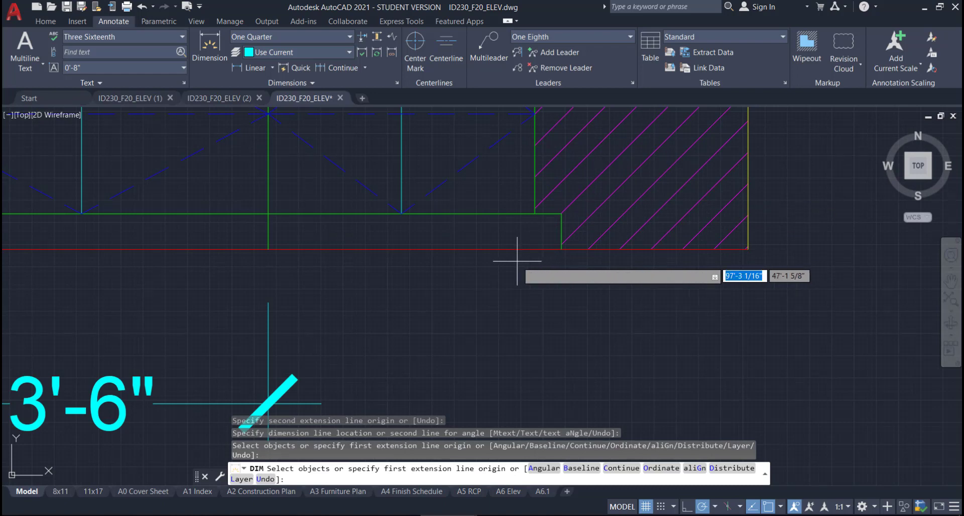
pyautogui.press('Return')
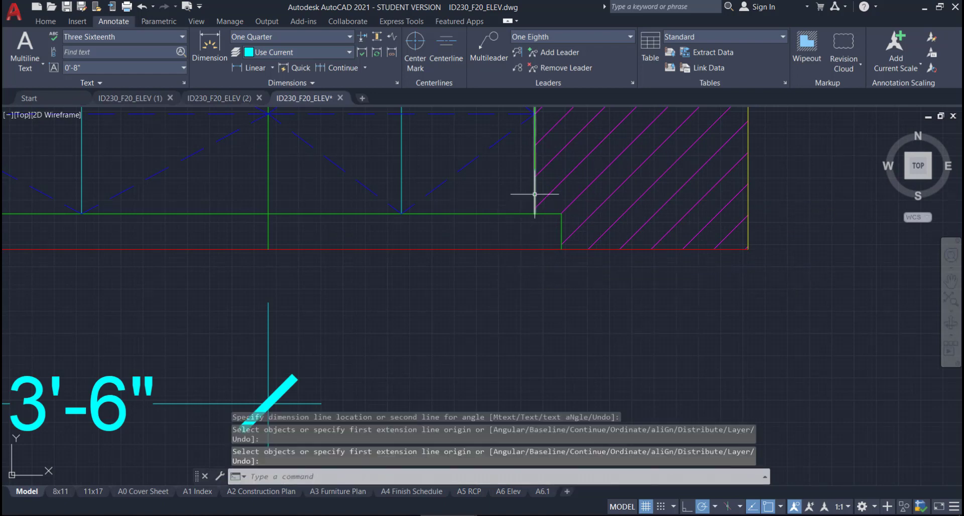
pyautogui.click(537, 199)
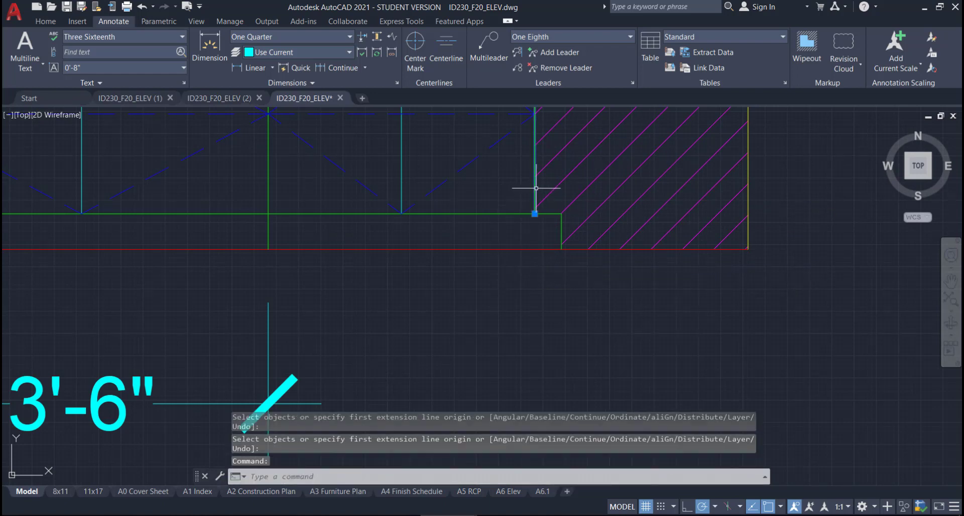
pyautogui.click(535, 214)
pyautogui.click(535, 249)
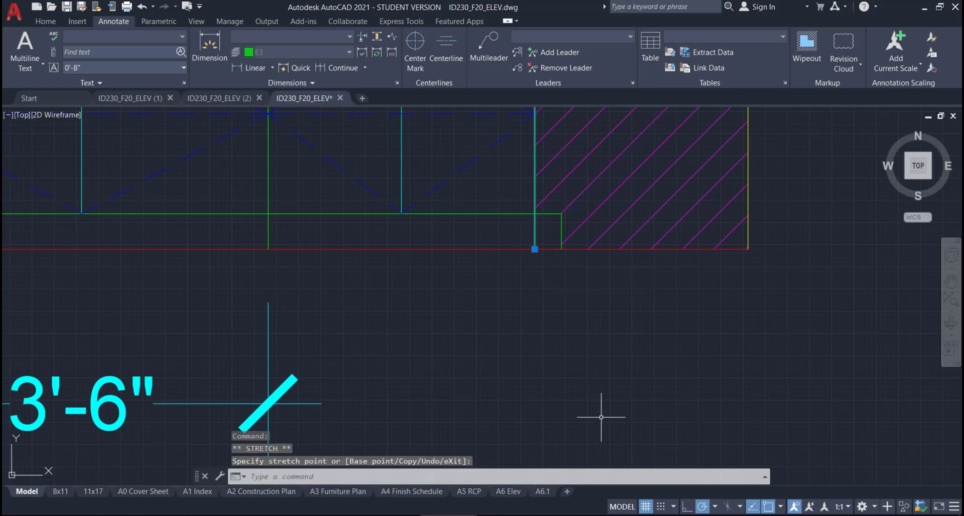
pyautogui.press('Escape')
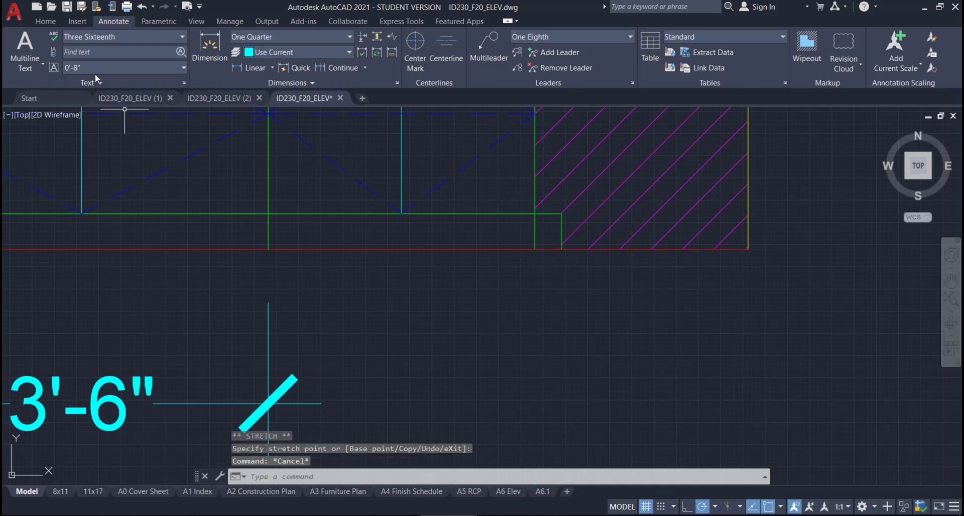
# Step: Dimension the third base cabinet's width at the floor line, in line with the middle cabinet's dimension
pyautogui.click(210, 47)
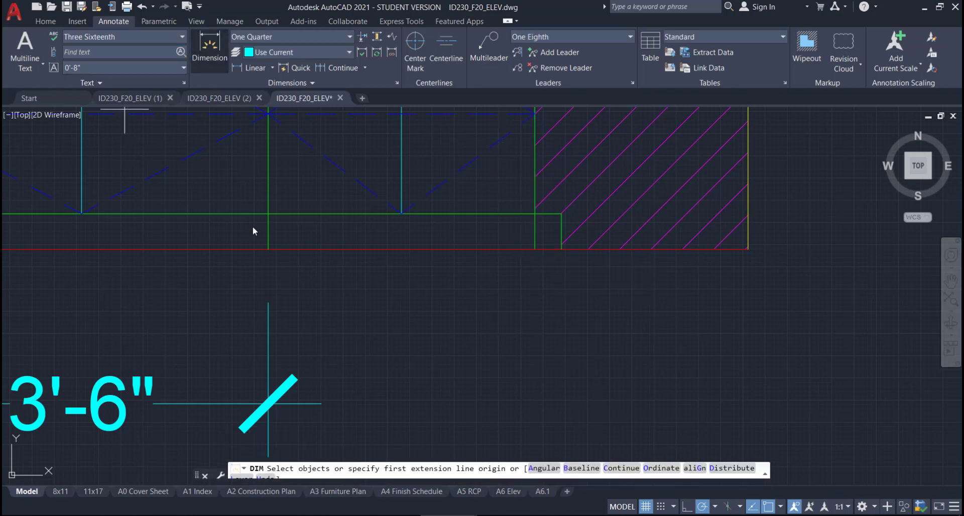
pyautogui.click(268, 249)
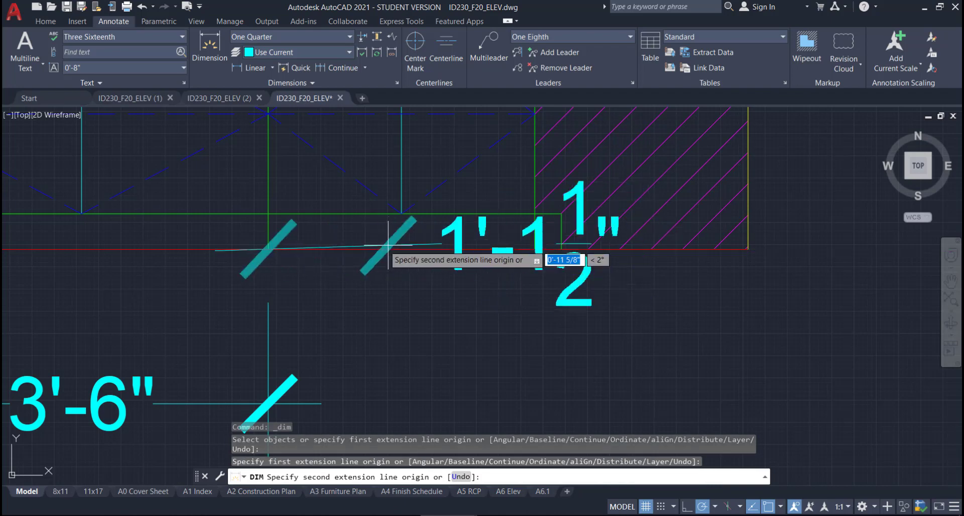
pyautogui.click(535, 250)
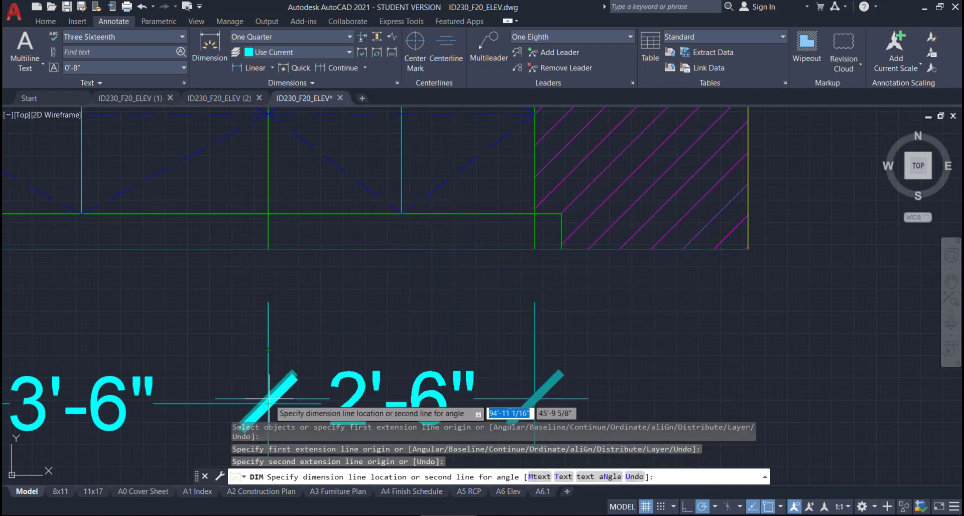
pyautogui.click(268, 403)
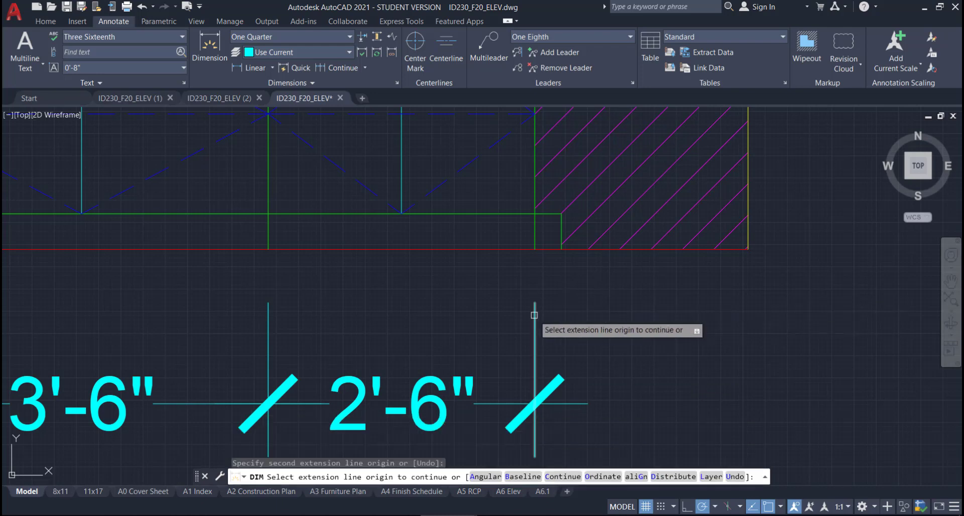
pyautogui.press('Return')
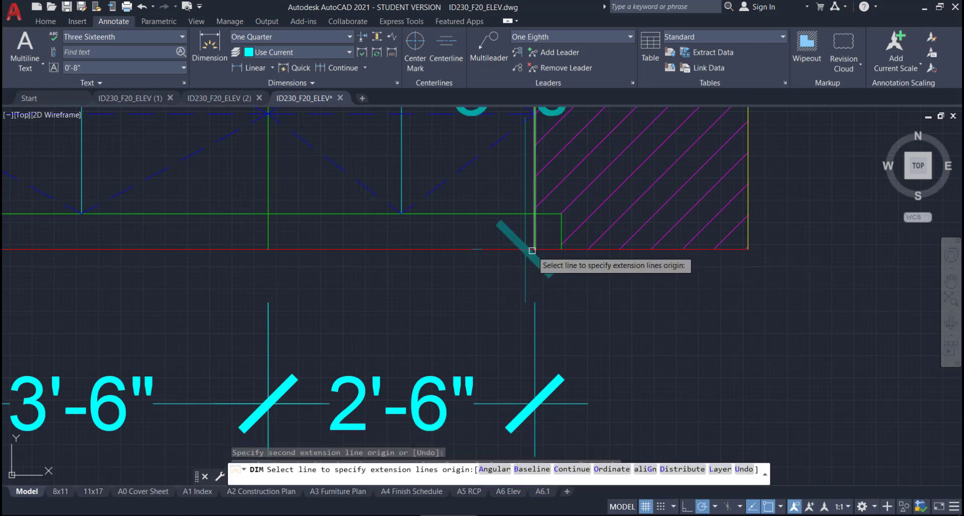
pyautogui.click(531, 248)
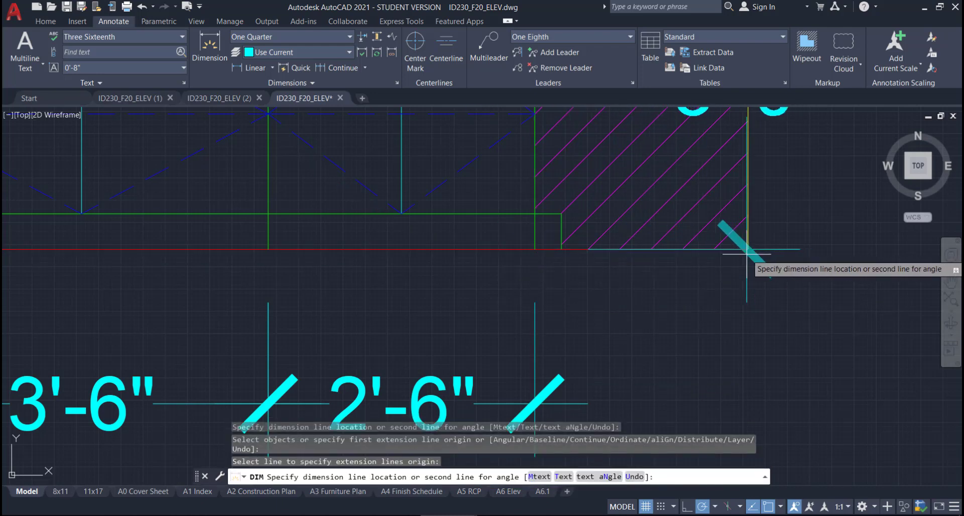
pyautogui.click(533, 239)
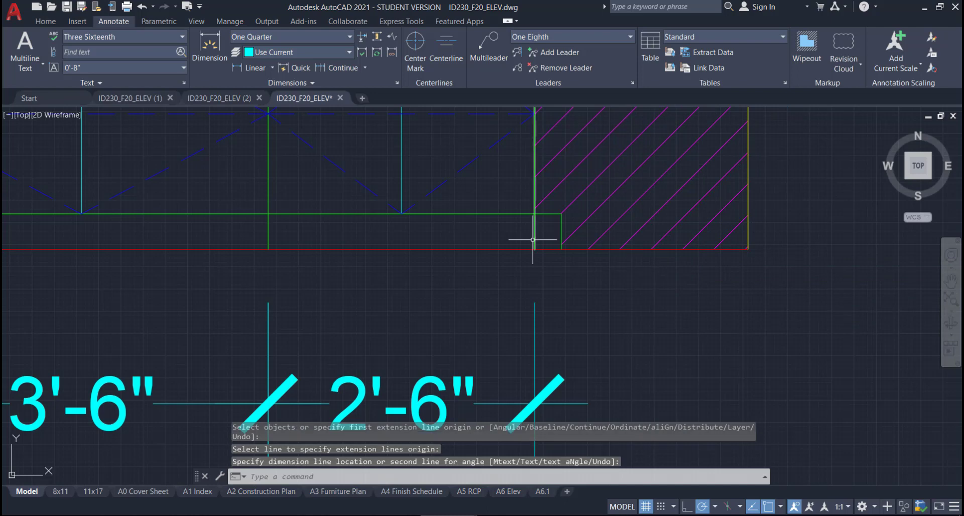
# Step: Dimension the hatched section's width at the floor line, from the third cabinet's edge to the right wall, in line with the other widths
pyautogui.click(207, 38)
pyautogui.click(534, 249)
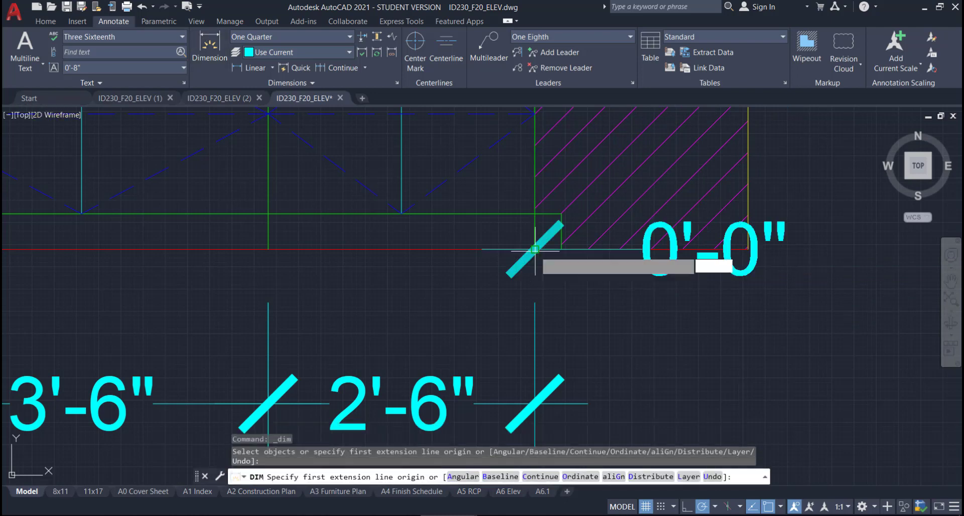
pyautogui.click(748, 249)
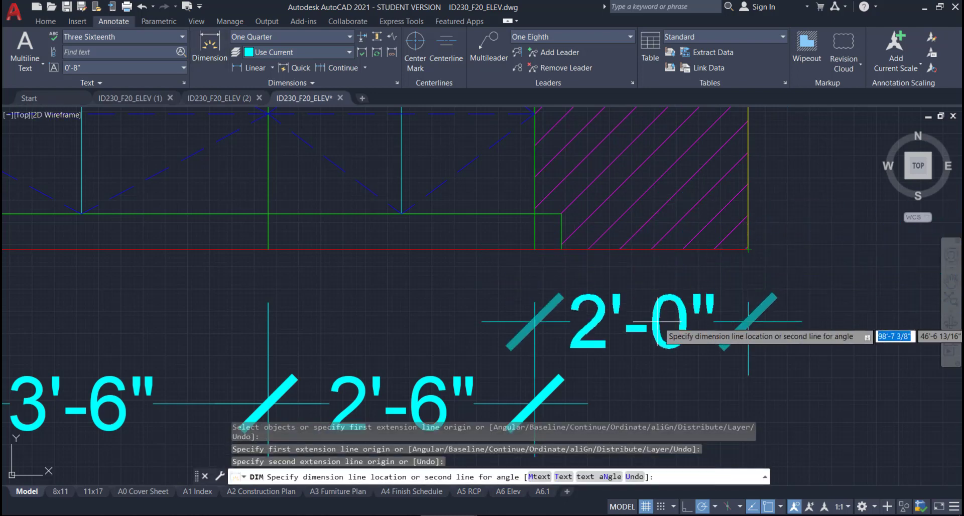
pyautogui.moveTo(590, 314); pyautogui.dragTo(572, 228, button='middle')
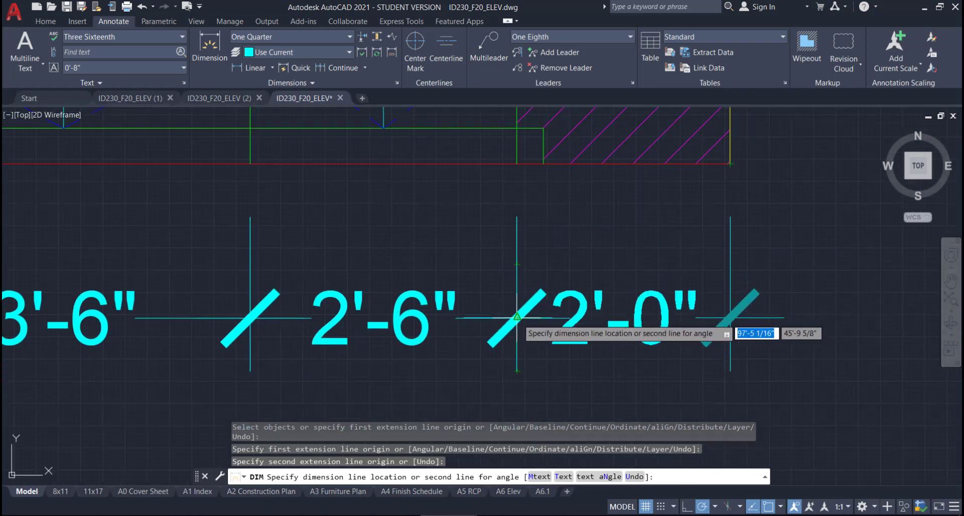
pyautogui.click(517, 317)
# Step: Dimension the elevation's overall width along the floor line from left wall to right wall, placed below the string of widths, and end the command
pyautogui.scroll(-4, 637, 307)
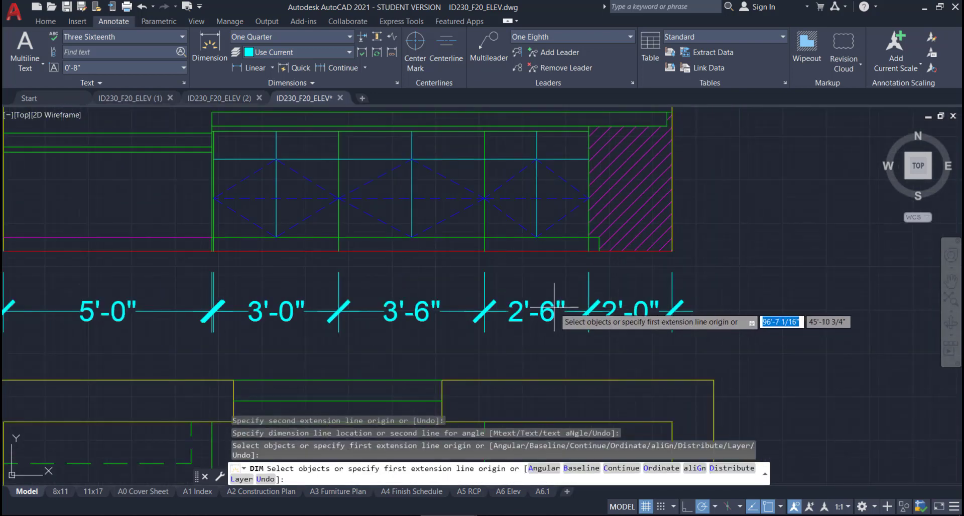
pyautogui.moveTo(554, 312)
pyautogui.mouseDown(button='middle')
pyautogui.moveTo(565, 340)
pyautogui.moveTo(634, 347)
pyautogui.mouseUp(button='middle')
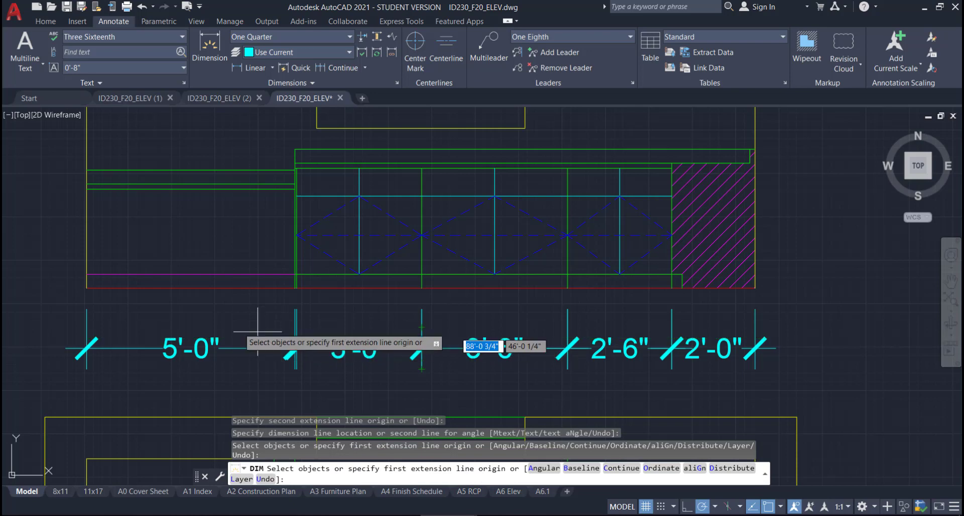
pyautogui.click(86, 288)
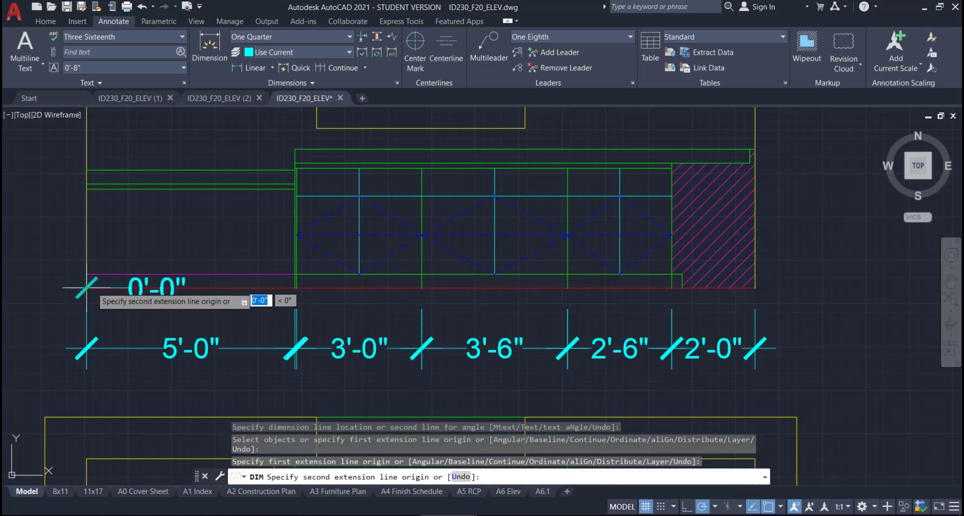
pyautogui.click(755, 288)
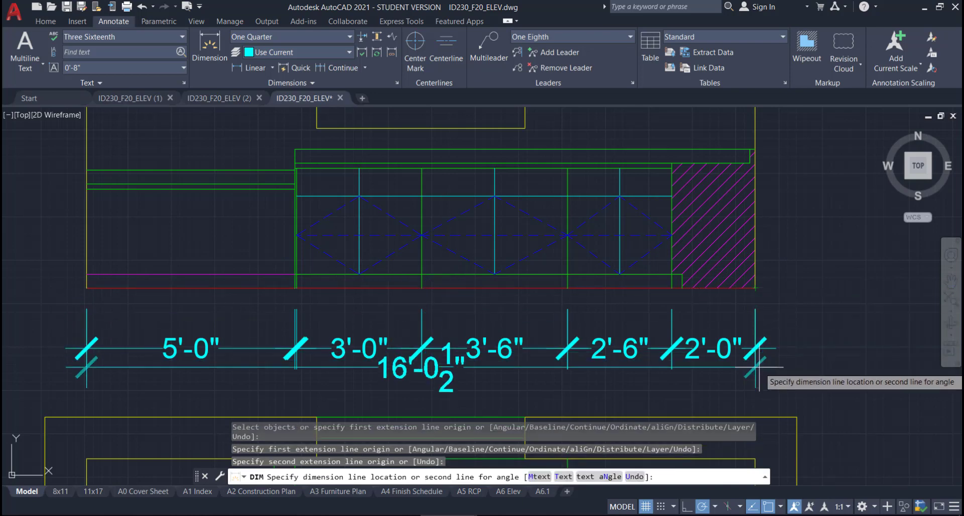
pyautogui.moveTo(748, 384); pyautogui.dragTo(734, 265, button='middle')
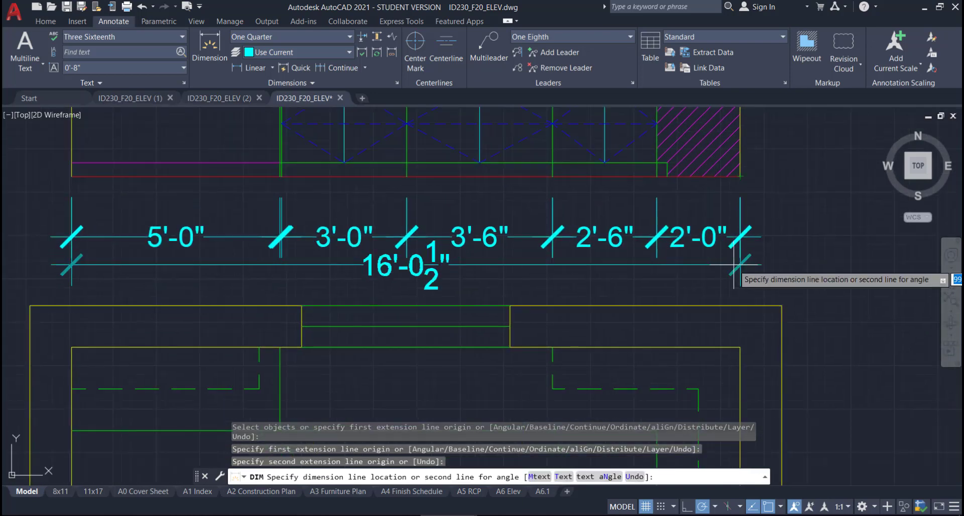
pyautogui.click(724, 287)
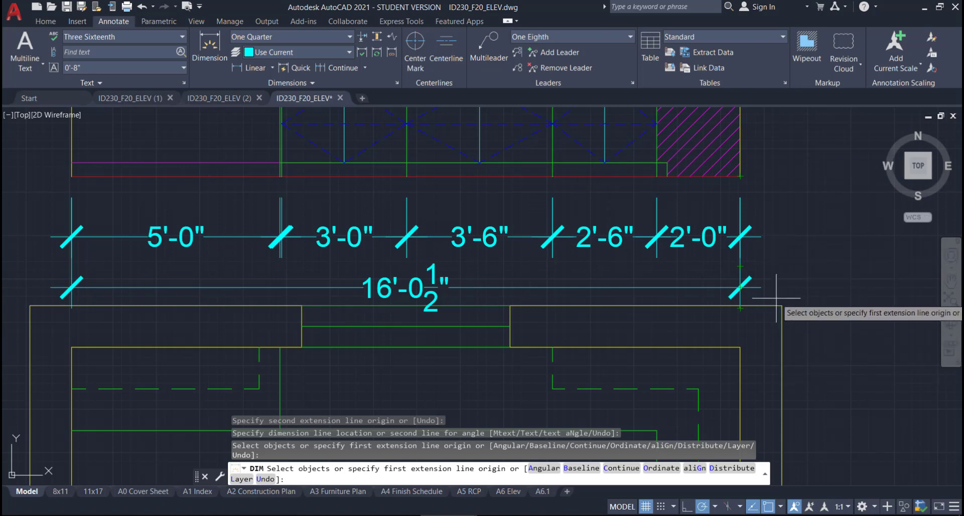
pyautogui.press('Return')
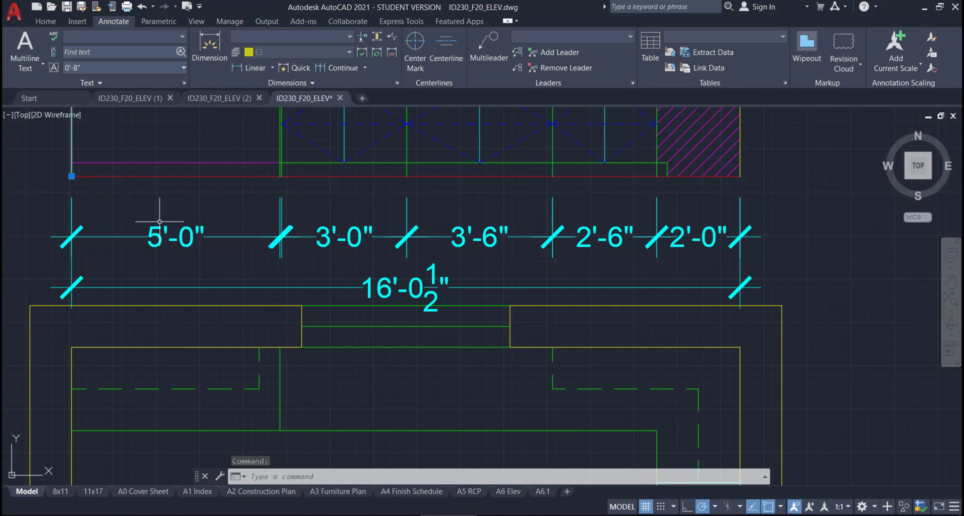
pyautogui.press('Escape')
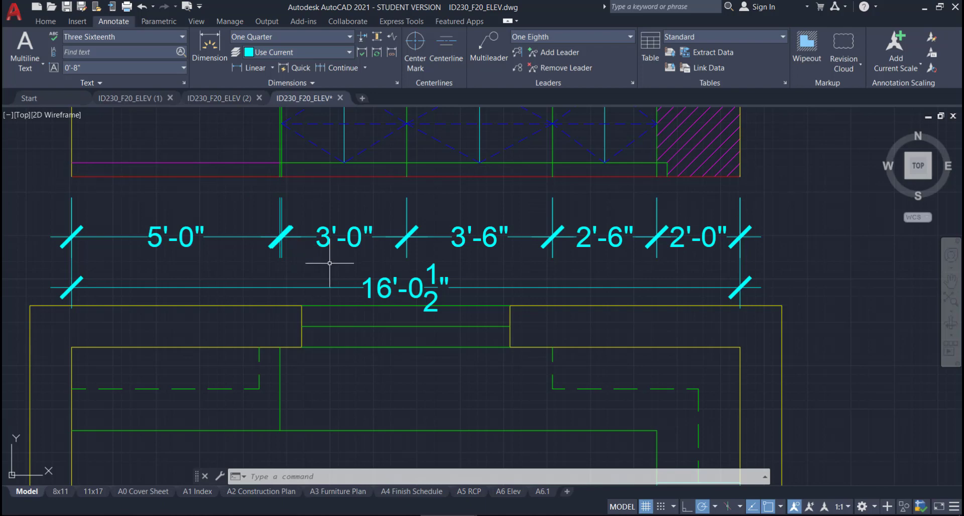
# Step: Dimension the soffit's height at the right wall, from the ceiling line to the top of the upper cabinets, placing it outside the wall
pyautogui.scroll(-4, 329, 265)
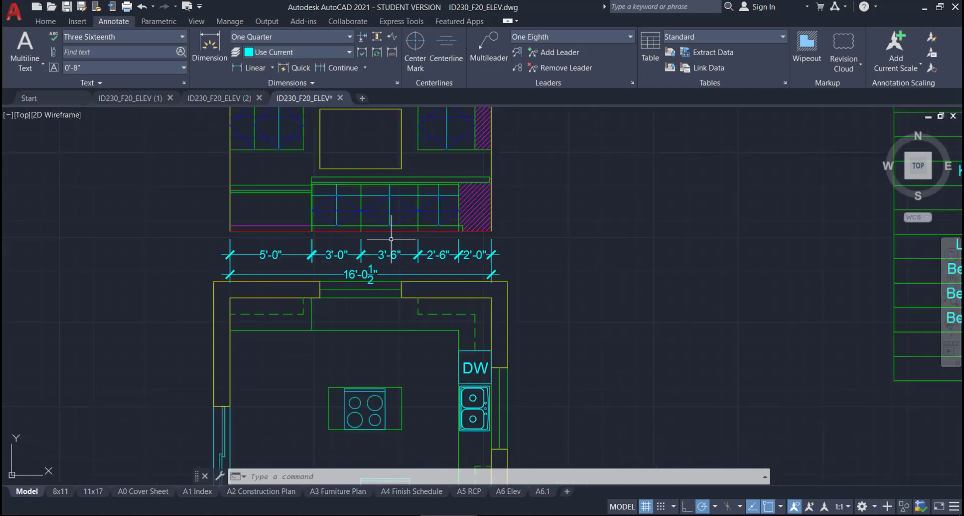
pyautogui.moveTo(391, 240); pyautogui.dragTo(345, 297, button='middle')
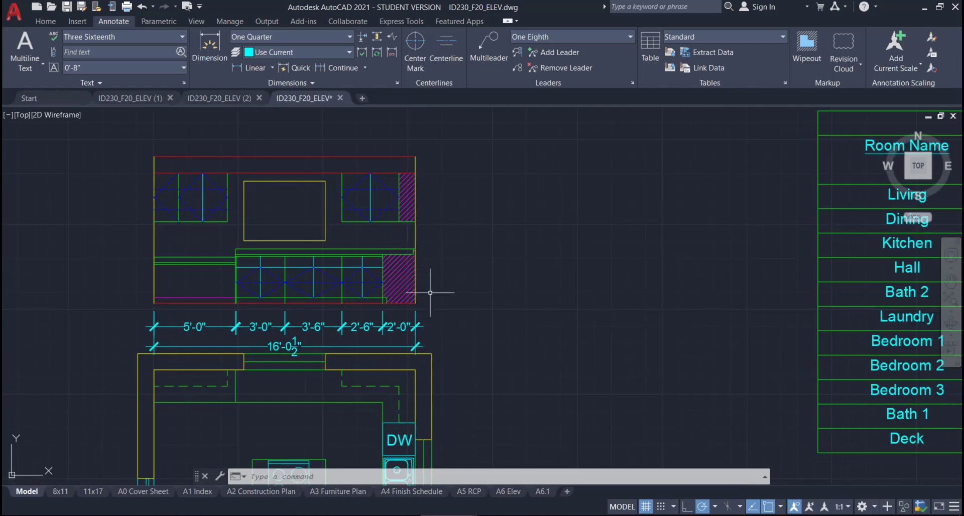
pyautogui.scroll(2, 430, 293)
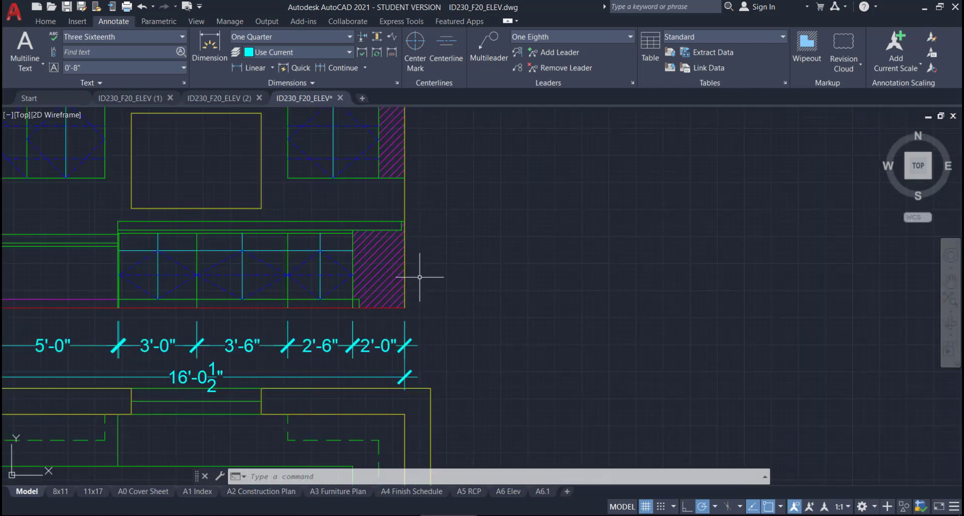
pyautogui.moveTo(420, 283); pyautogui.dragTo(347, 359, button='middle')
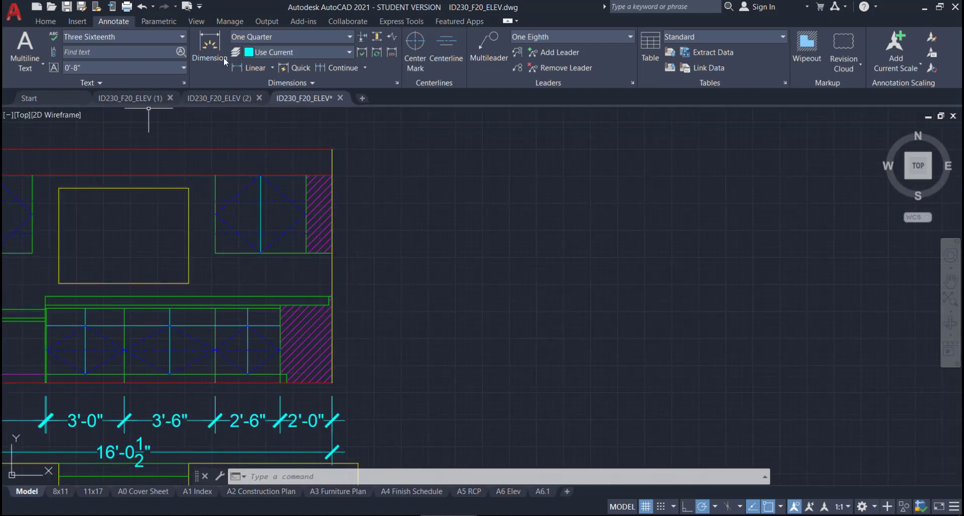
pyautogui.press('Return')
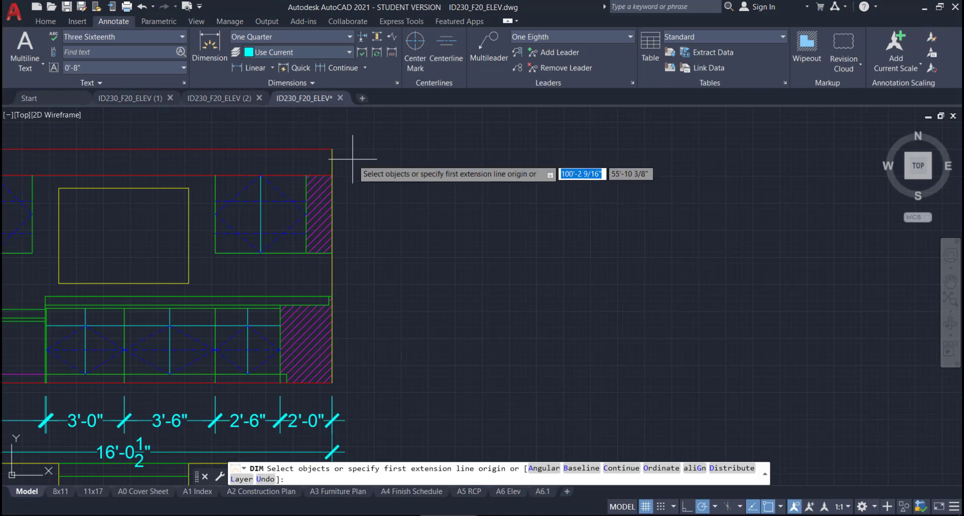
pyautogui.scroll(2, 327, 142)
pyautogui.click(322, 146)
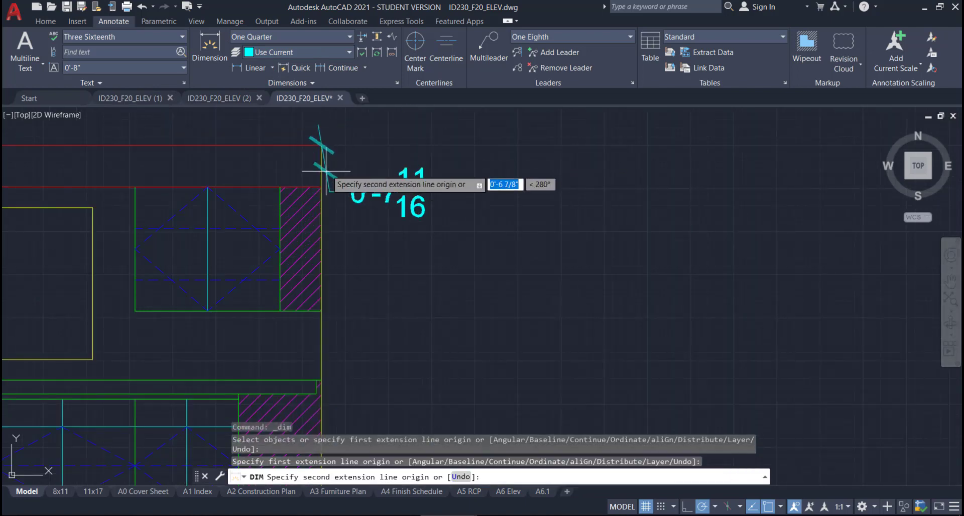
pyautogui.click(321, 187)
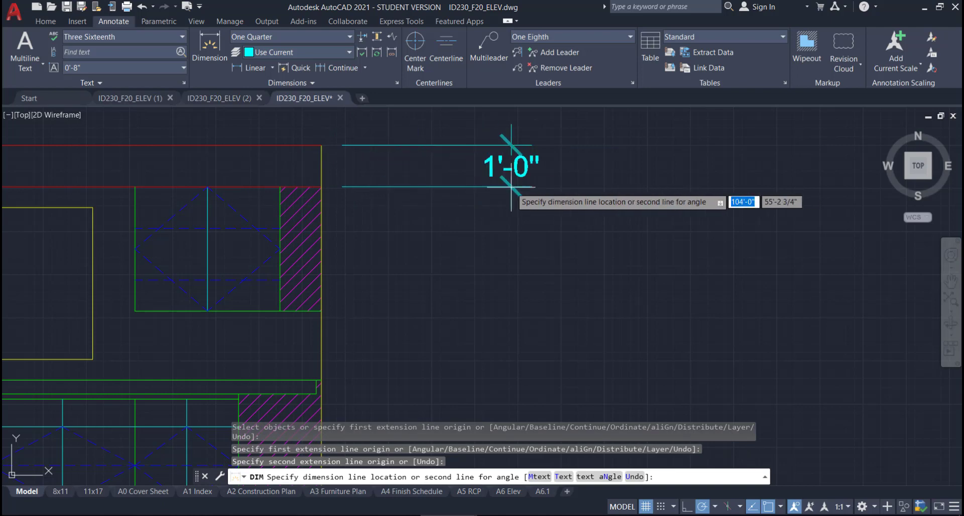
pyautogui.click(391, 189)
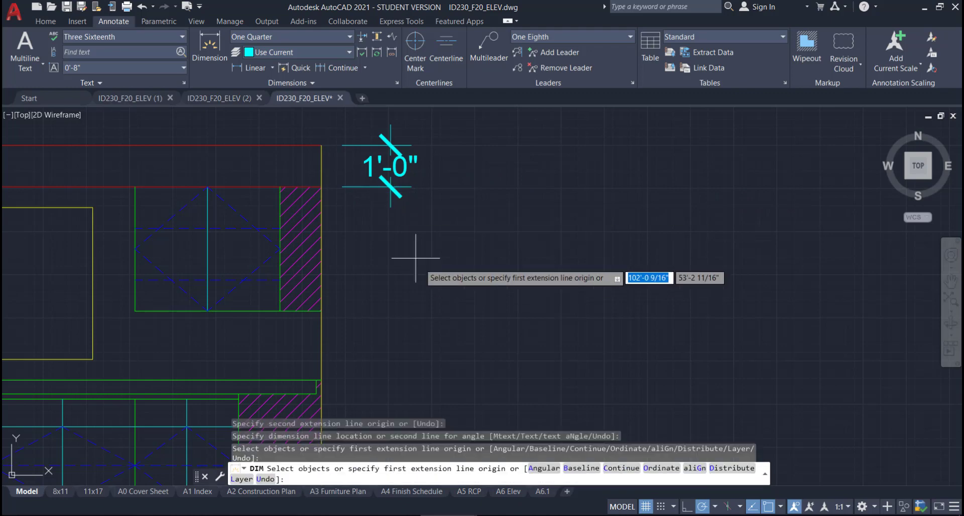
# Step: Dimension the upper cabinet's height along the right wall, in line with the soffit height dimension
pyautogui.press('Return')
pyautogui.click(321, 186)
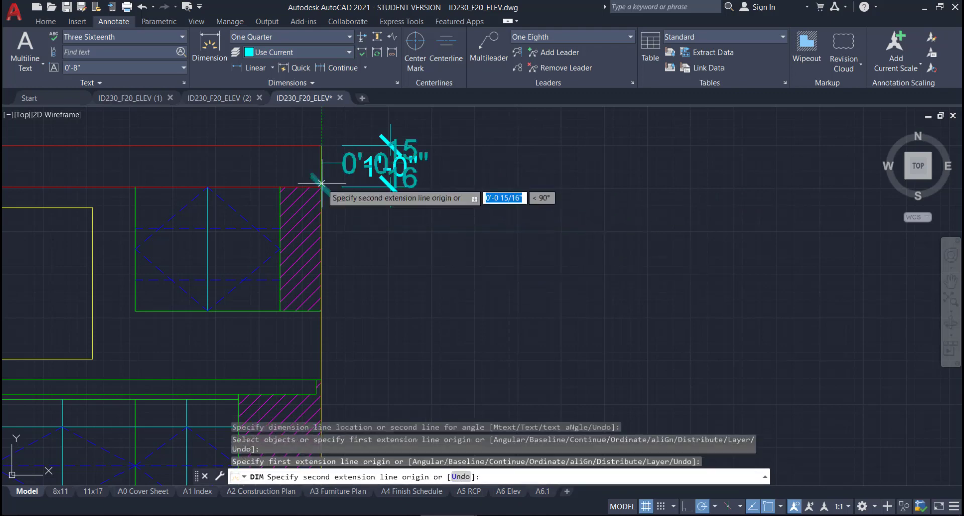
pyautogui.click(321, 311)
pyautogui.click(391, 189)
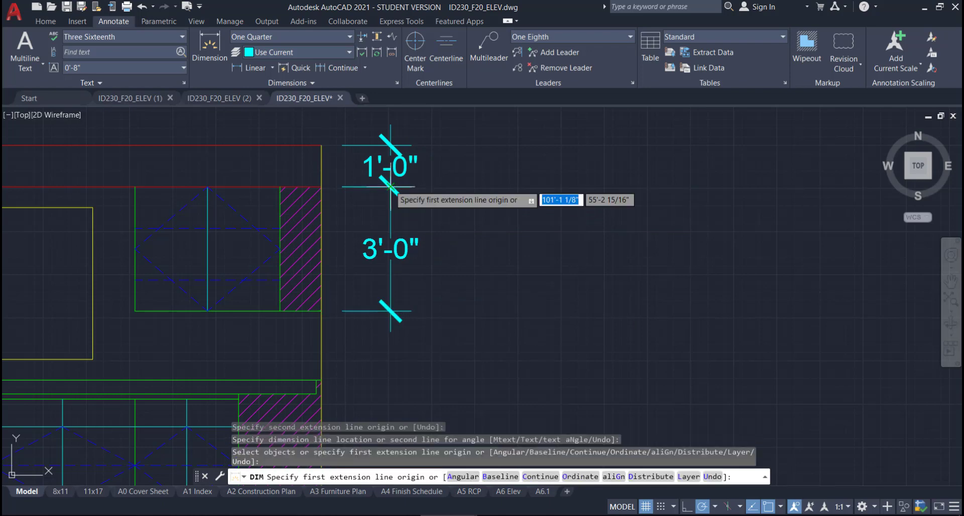
# Step: Dimension the height from the upper cabinet's bottom to the countertop's underside at the right wall, in line with the upper cabinet's height dimension
pyautogui.press('Return')
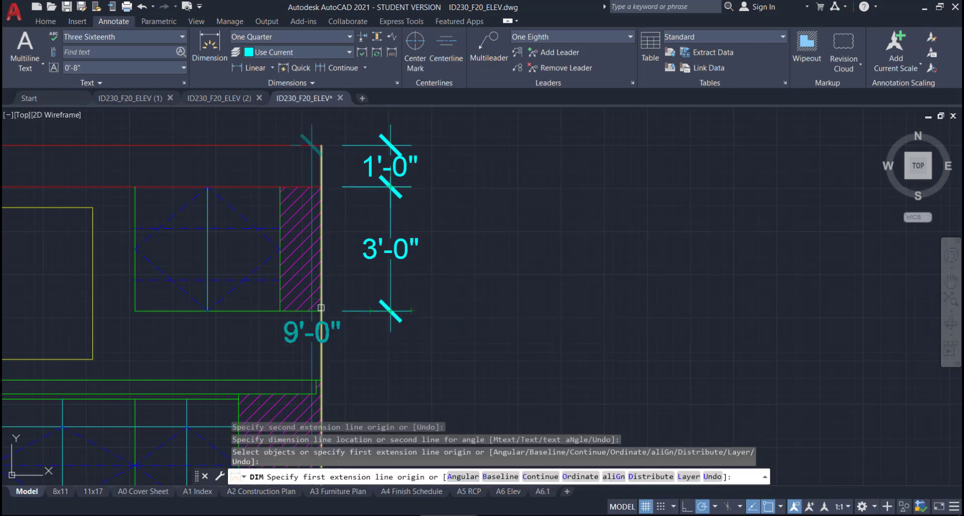
pyautogui.click(322, 312)
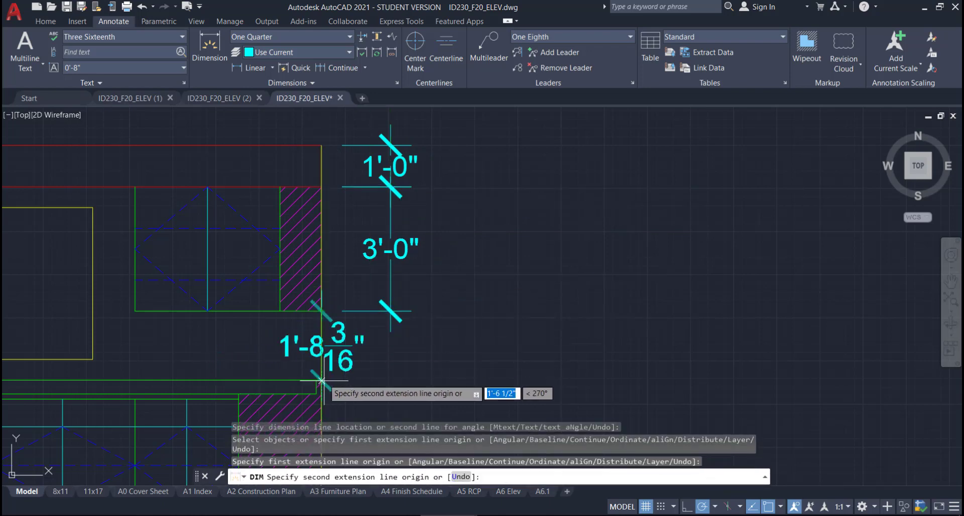
pyautogui.moveTo(319, 382); pyautogui.dragTo(325, 265, button='middle')
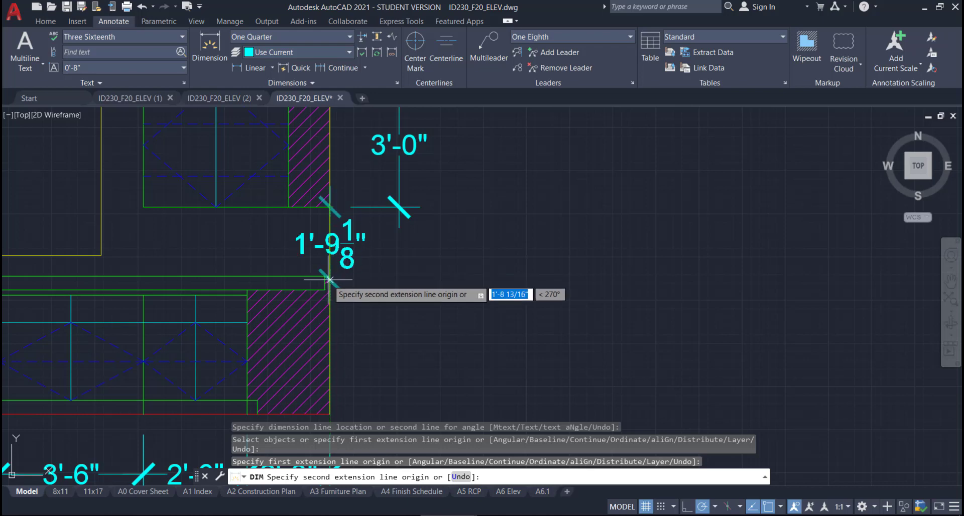
pyautogui.scroll(5, 327, 278)
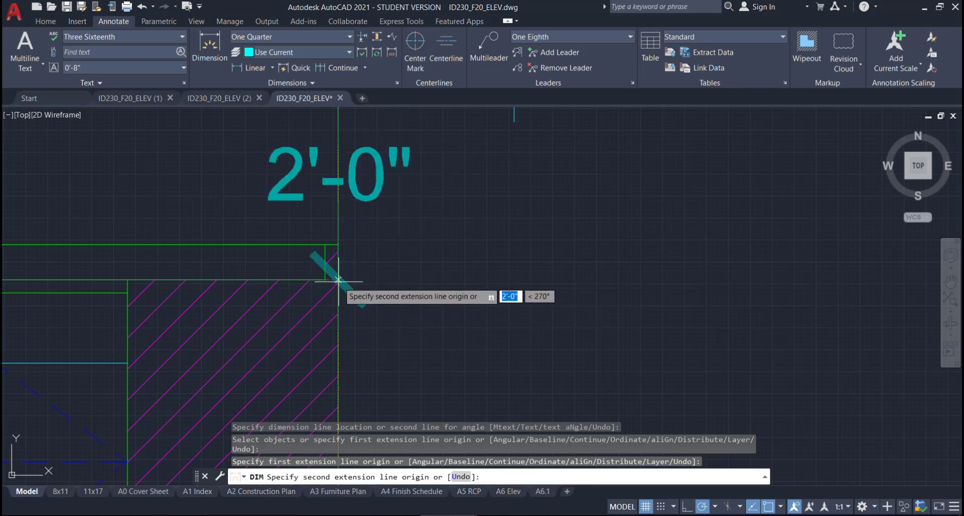
pyautogui.scroll(5, 336, 274)
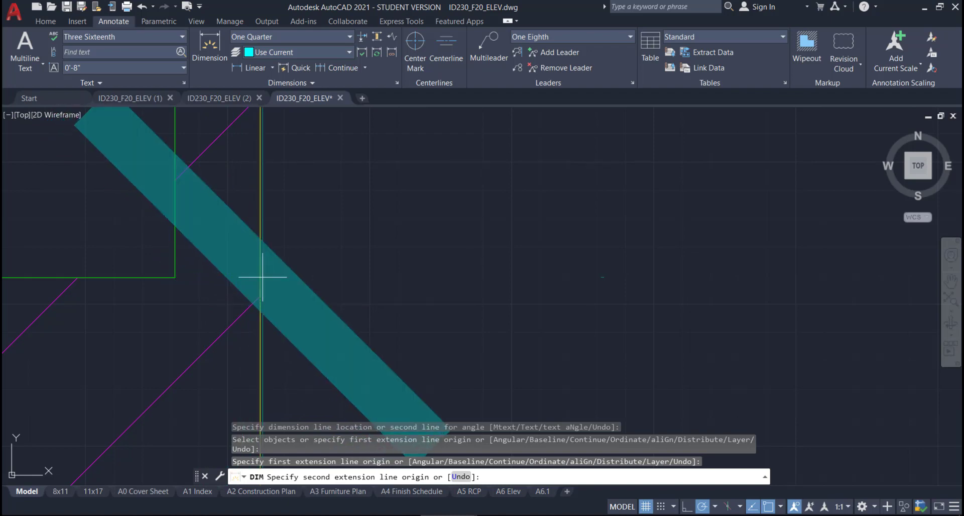
pyautogui.click(259, 277)
pyautogui.scroll(5, 301, 276)
pyautogui.scroll(-6, 409, 284)
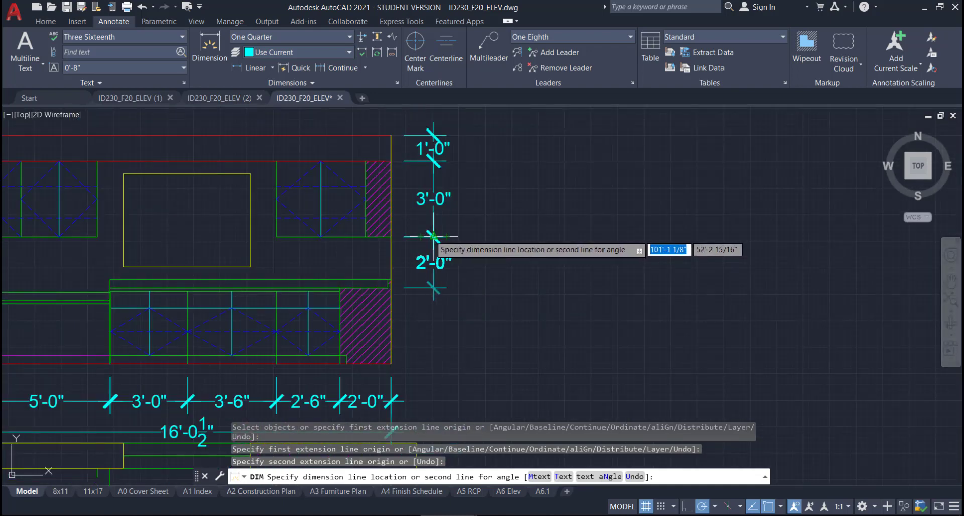
pyautogui.click(433, 236)
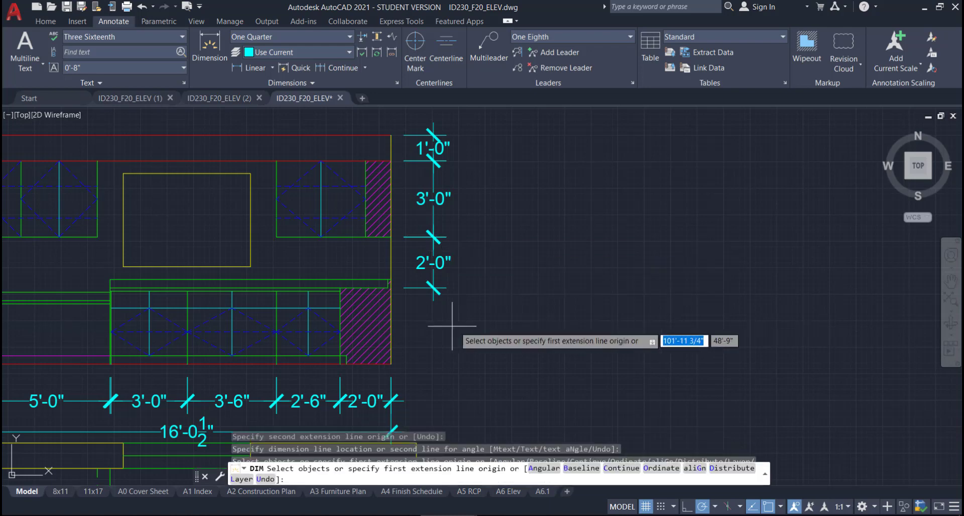
# Step: Draw a temporary 1 1/2" horizontal line from the backsplash's lower corner at the countertop's underside to the right wall
pyautogui.scroll(5, 394, 301)
pyautogui.scroll(4, 395, 300)
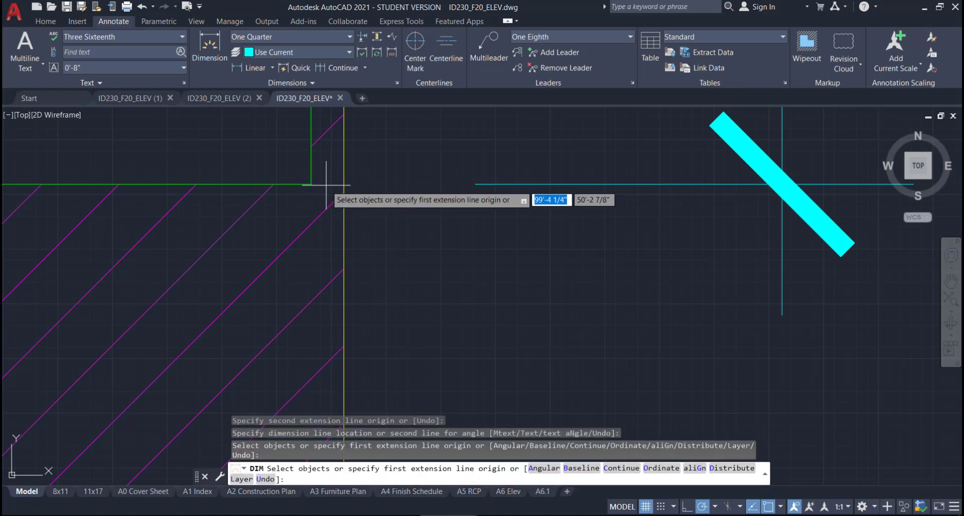
pyautogui.scroll(5, 311, 184)
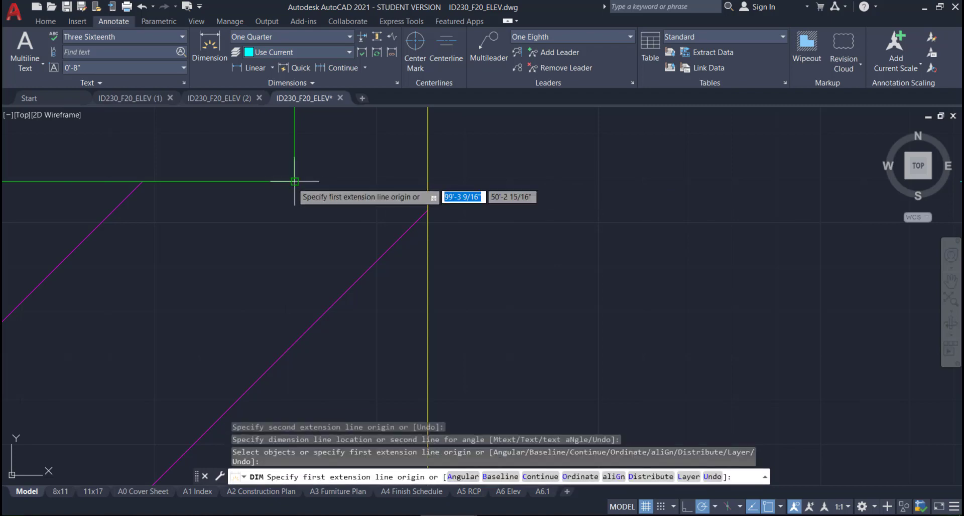
pyautogui.press('Escape')
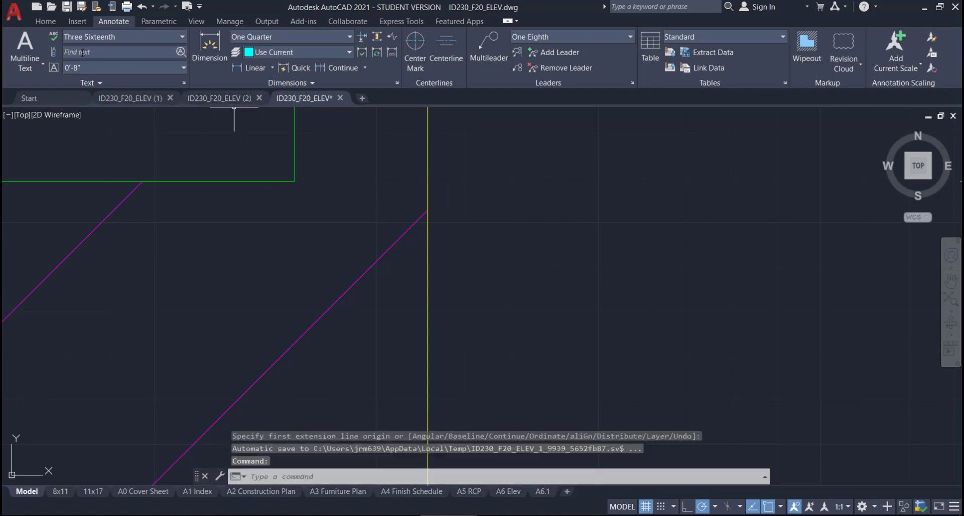
pyautogui.click(45, 21)
pyautogui.click(19, 42)
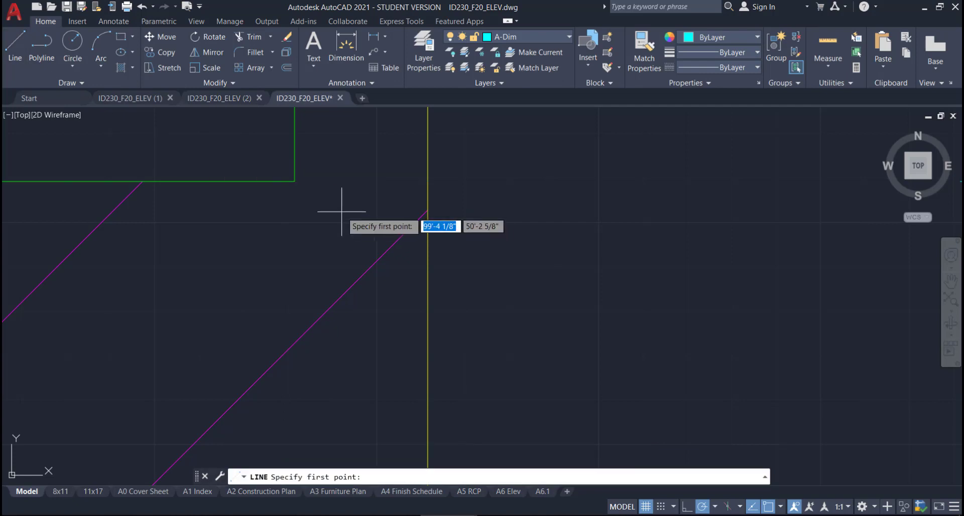
pyautogui.click(295, 181)
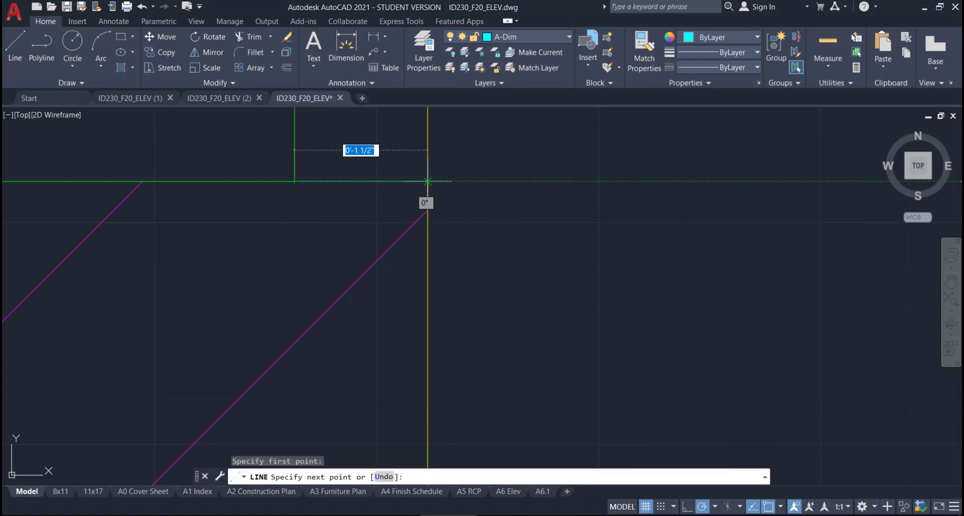
pyautogui.click(427, 181)
pyautogui.press('Escape')
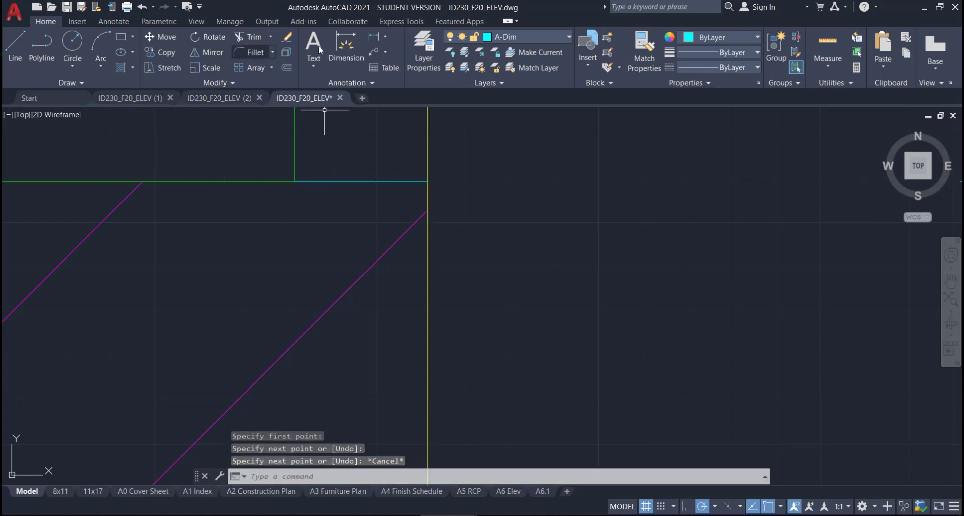
# Step: Dimension the height from the temporary line's end at the right wall down to the floor line, in line with the dimensions above
pyautogui.click(115, 22)
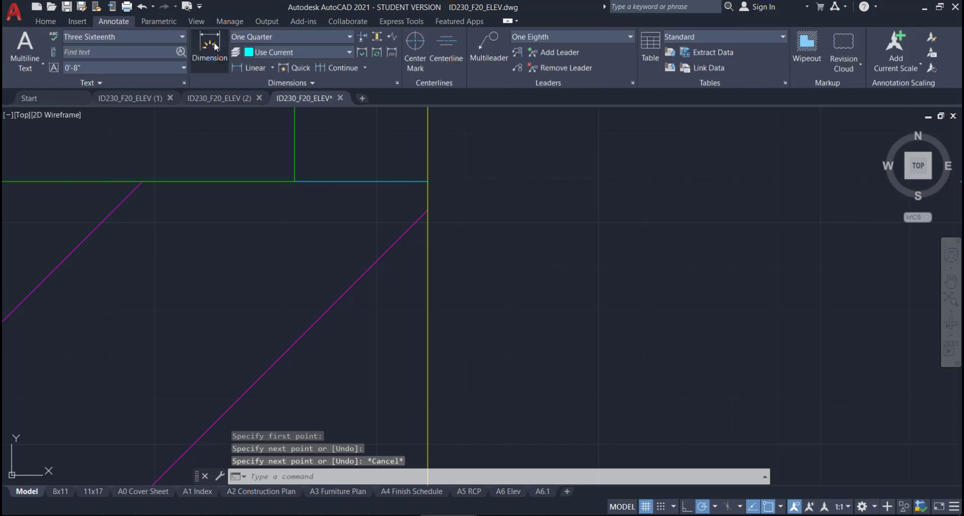
pyautogui.click(213, 44)
pyautogui.press('Return')
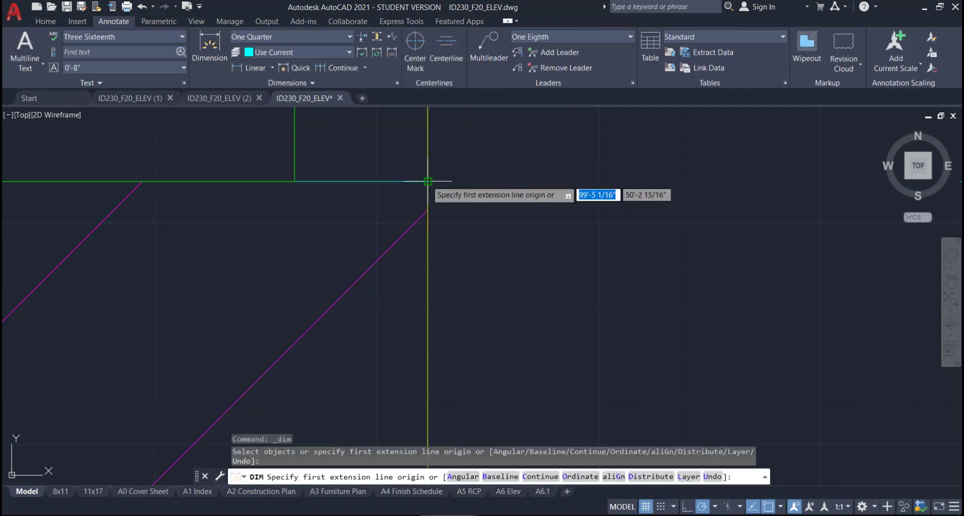
pyautogui.click(428, 181)
pyautogui.scroll(3, 442, 200)
pyautogui.scroll(-5, 458, 221)
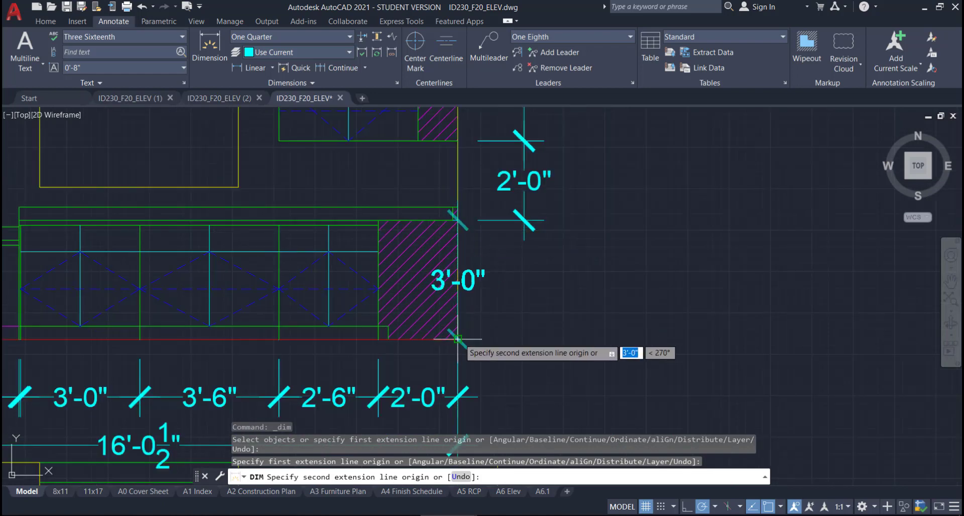
pyautogui.click(458, 340)
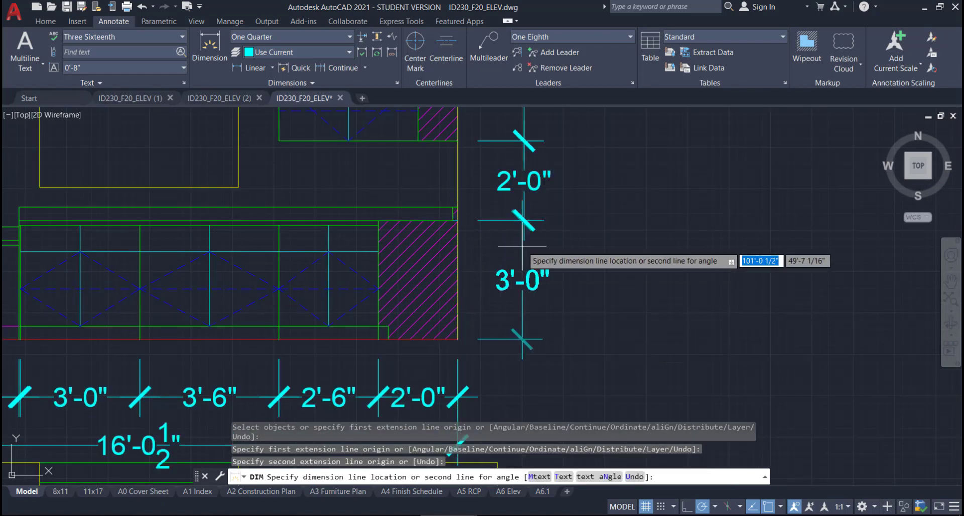
pyautogui.click(524, 219)
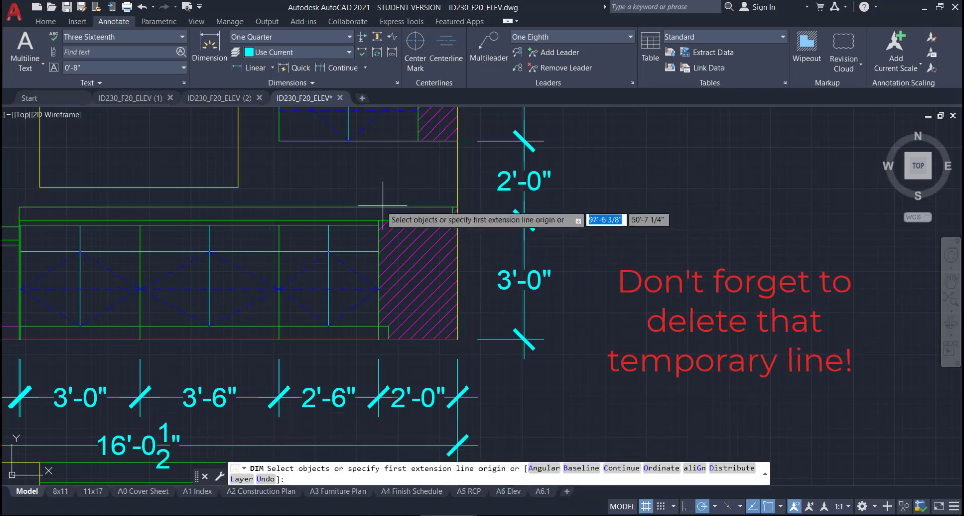
# Step: Dimension the overall height at the right wall from the ceiling line to the floor line, placed outside the string of heights
pyautogui.scroll(4, 422, 215)
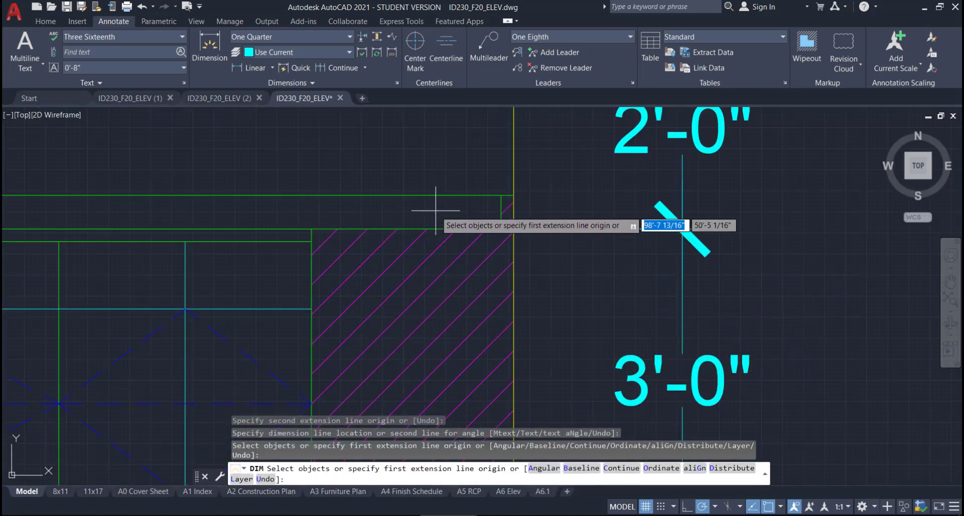
pyautogui.scroll(-5, 432, 216)
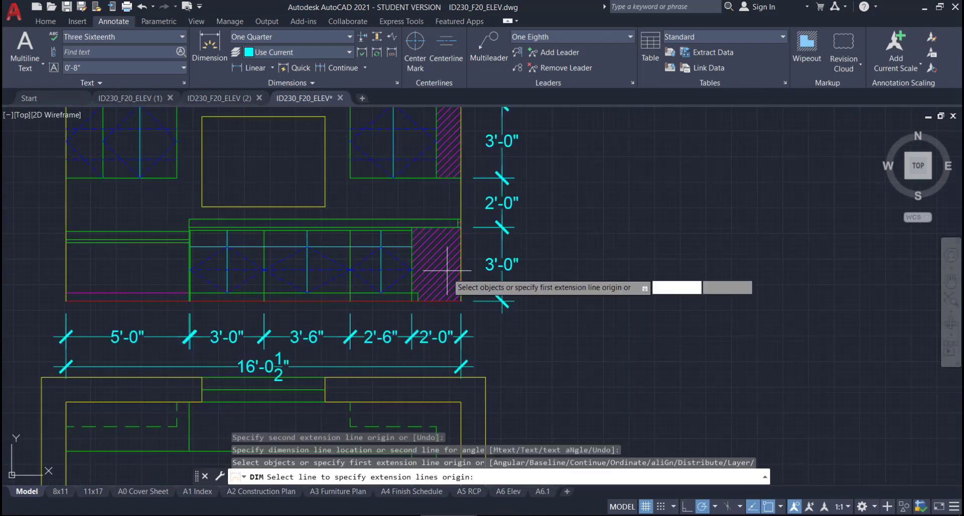
pyautogui.scroll(2, 416, 289)
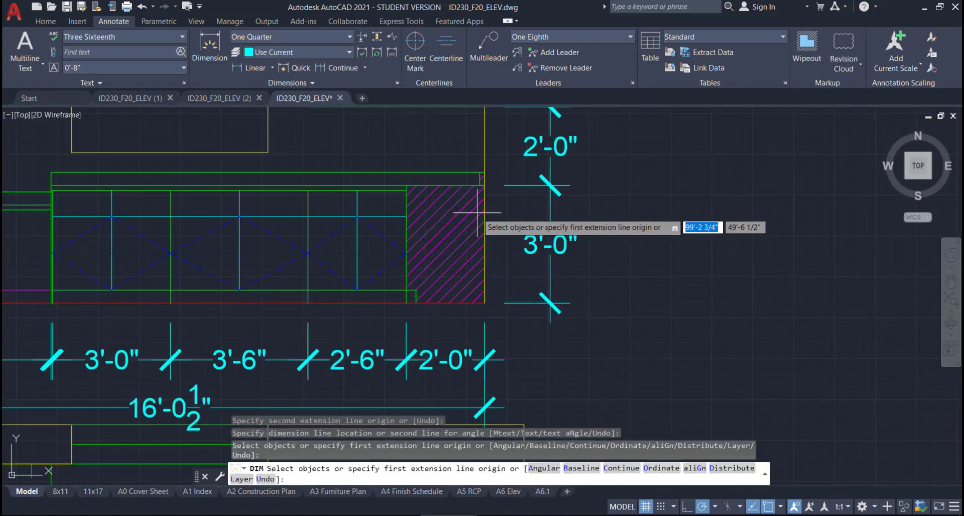
pyautogui.moveTo(479, 228); pyautogui.dragTo(445, 310, button='middle')
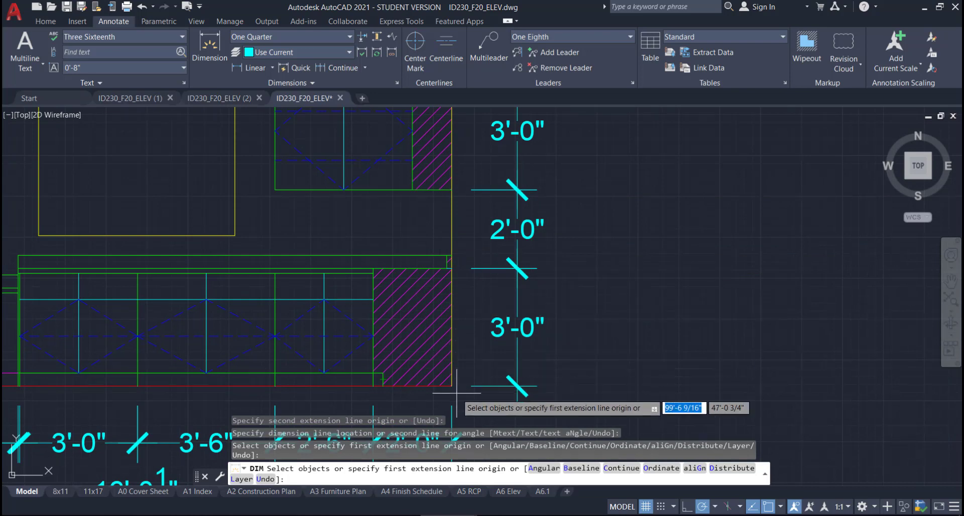
pyautogui.scroll(-5, 505, 254)
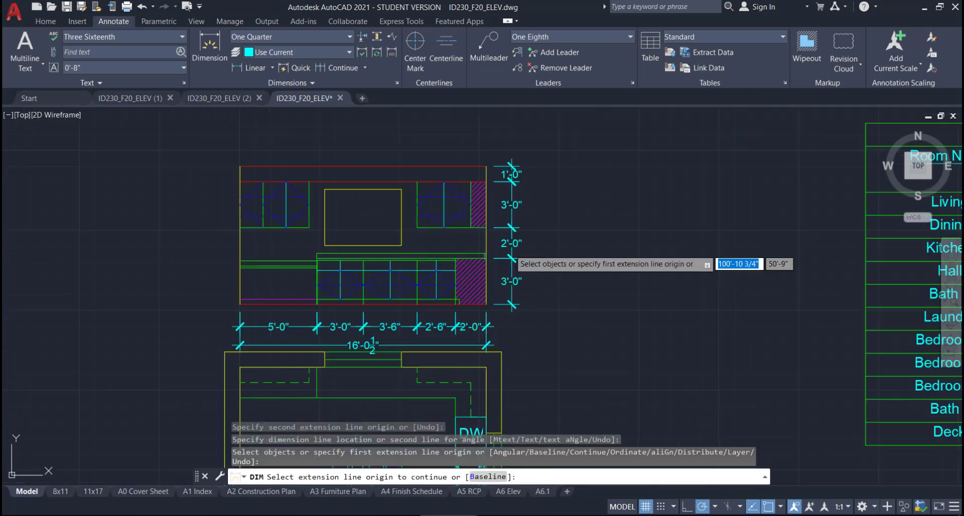
pyautogui.moveTo(504, 255); pyautogui.dragTo(464, 240, button='middle')
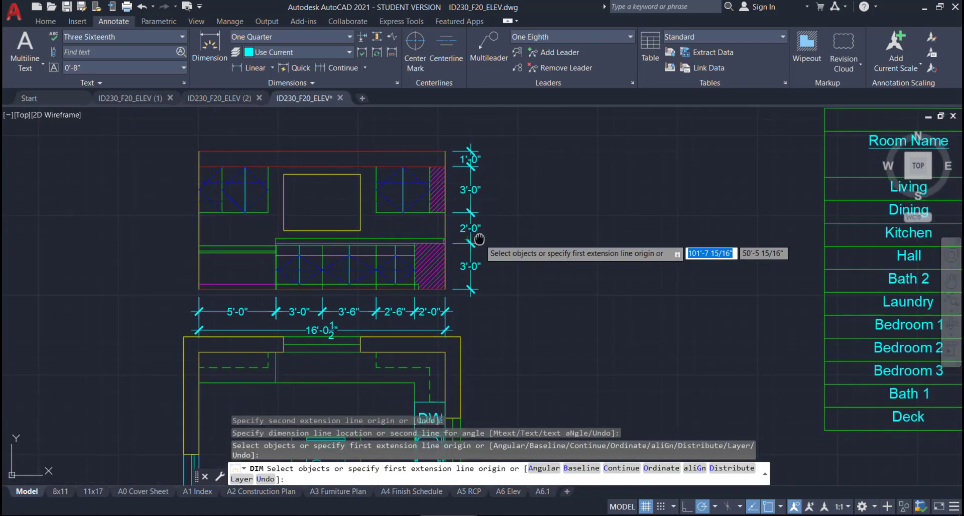
pyautogui.scroll(2, 445, 145)
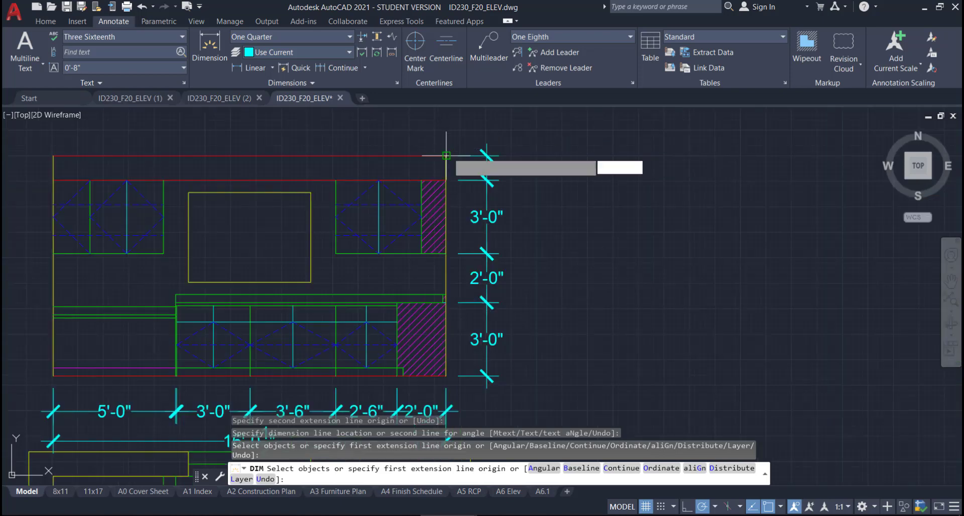
pyautogui.click(445, 151)
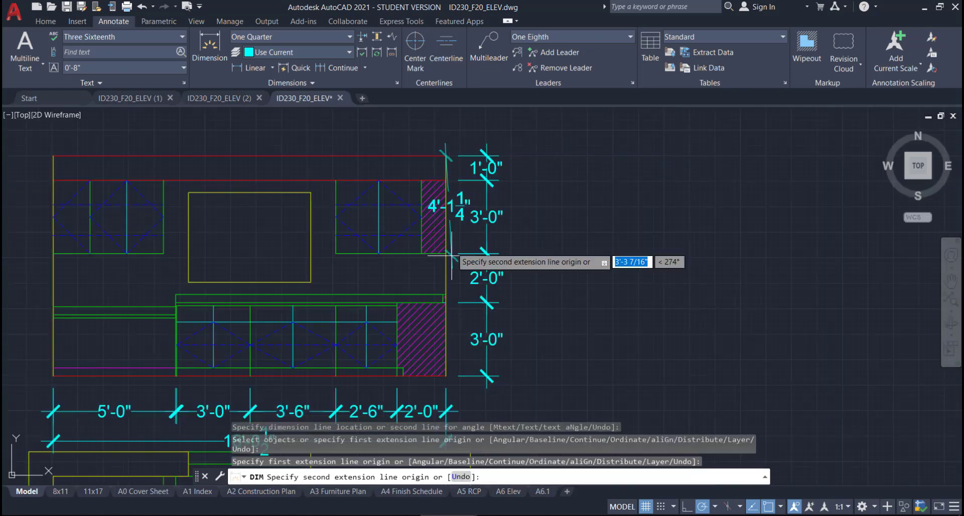
pyautogui.click(445, 375)
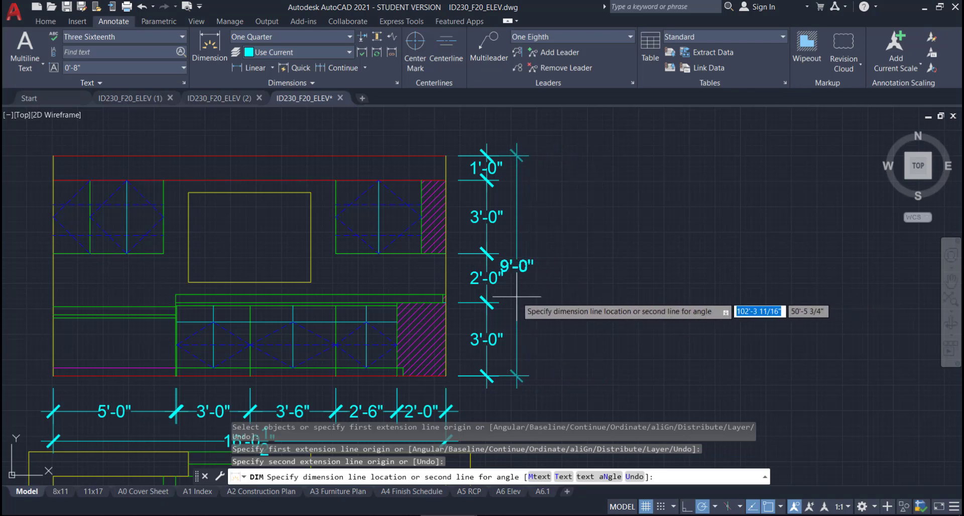
pyautogui.click(532, 296)
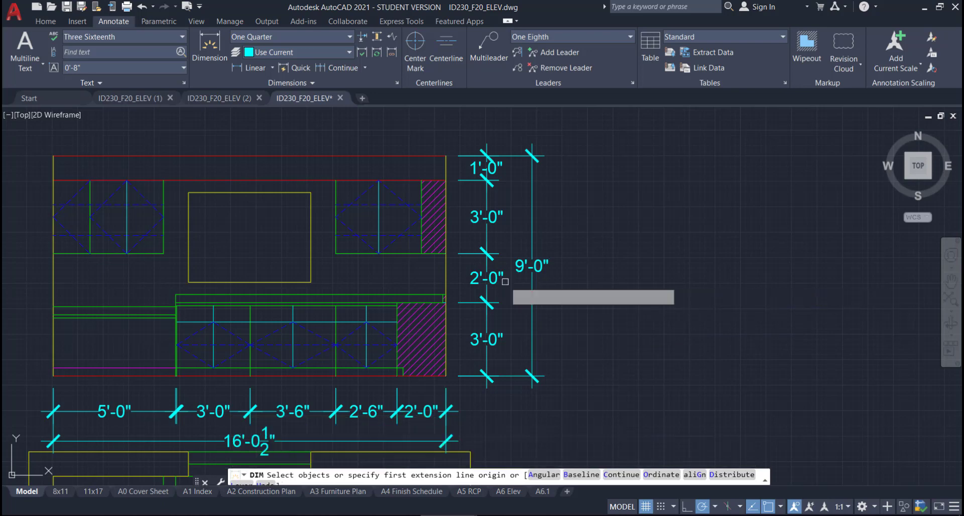
# Step: Dimension the leftmost upper cabinet's width along the soffit's bottom line, placing it above the ceiling line, and end the command
pyautogui.moveTo(505, 283)
pyautogui.mouseDown(button='middle')
pyautogui.moveTo(613, 255)
pyautogui.moveTo(666, 274)
pyautogui.moveTo(674, 260)
pyautogui.mouseUp(button='middle')
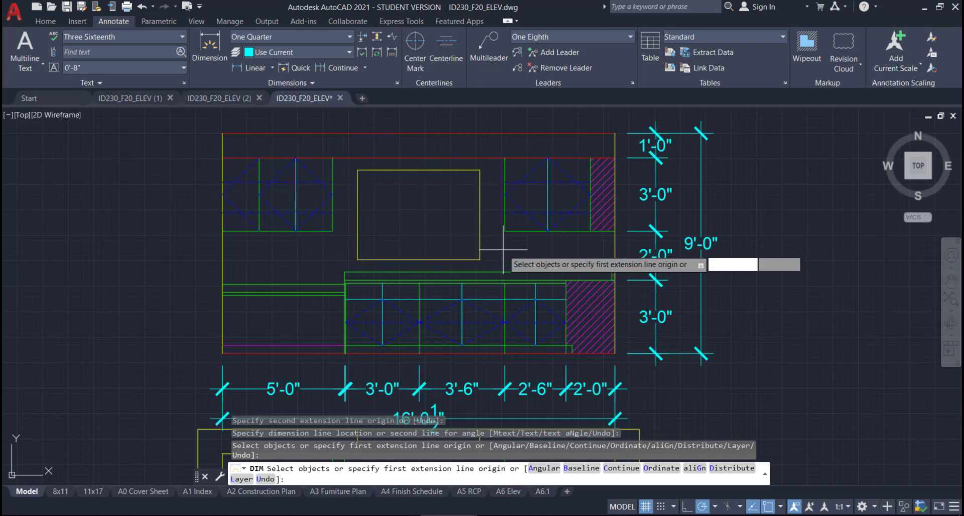
pyautogui.press('Return')
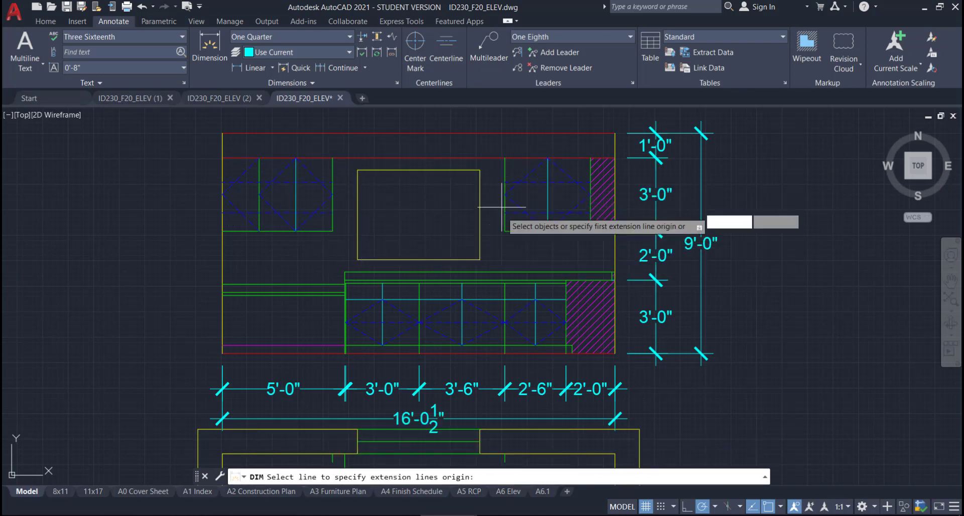
pyautogui.press('Escape')
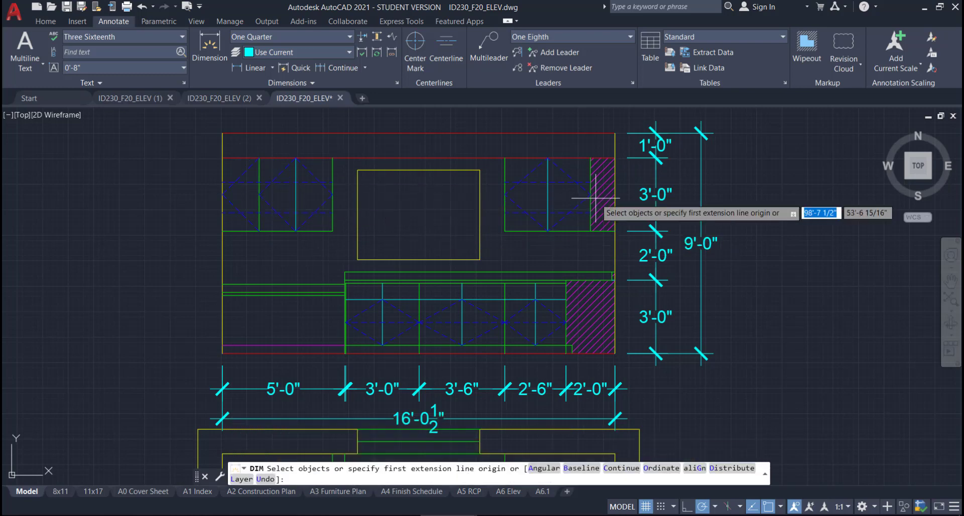
pyautogui.moveTo(299, 270); pyautogui.dragTo(345, 346, button='middle')
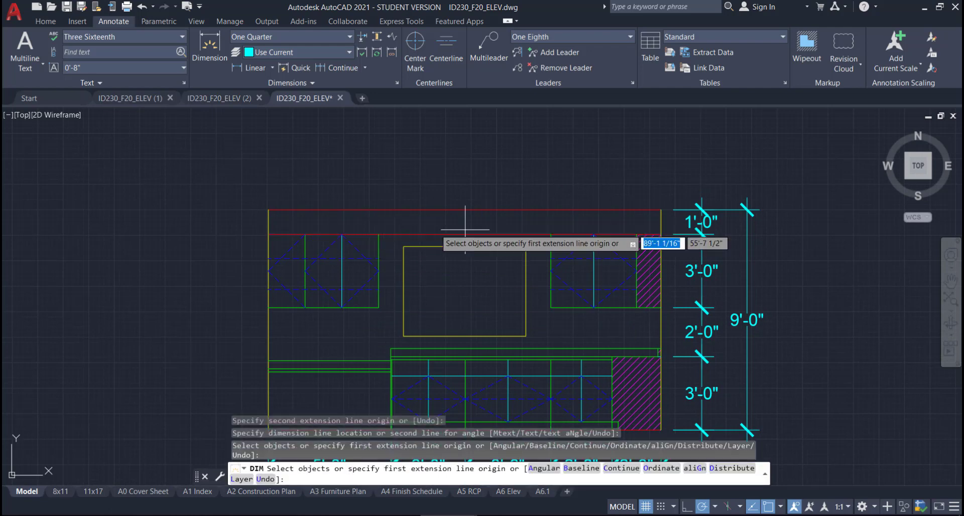
pyautogui.scroll(3, 281, 239)
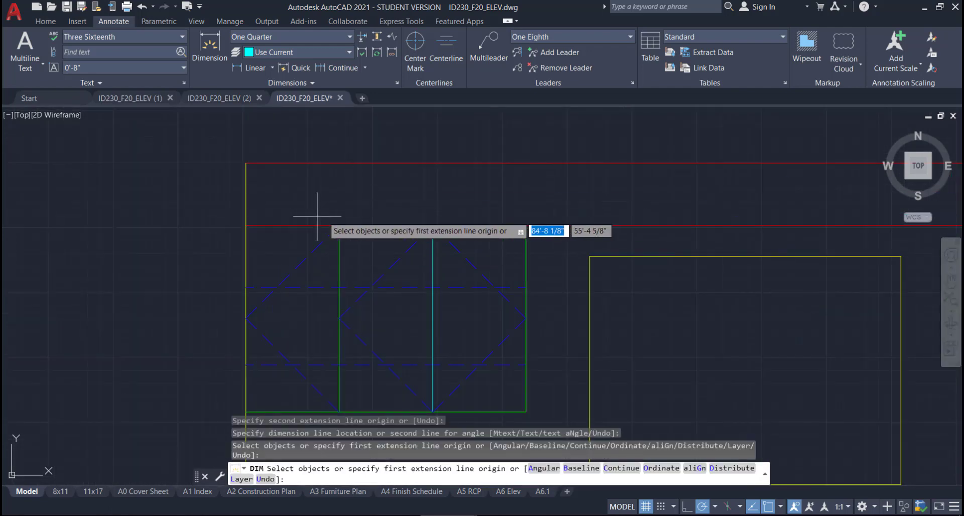
pyautogui.click(246, 225)
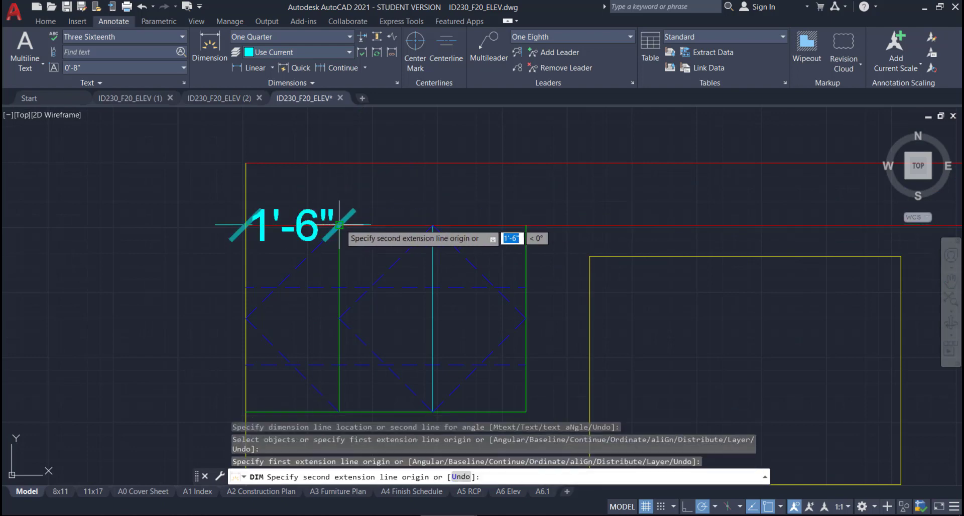
pyautogui.click(340, 226)
pyautogui.moveTo(334, 166); pyautogui.dragTo(355, 261, button='middle')
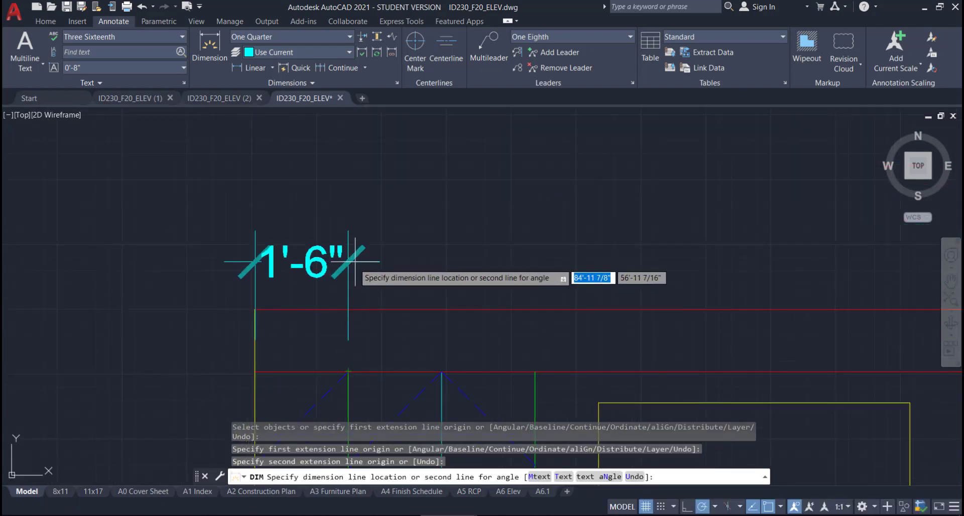
pyautogui.click(354, 237)
pyautogui.moveTo(409, 316); pyautogui.dragTo(382, 228, button='middle')
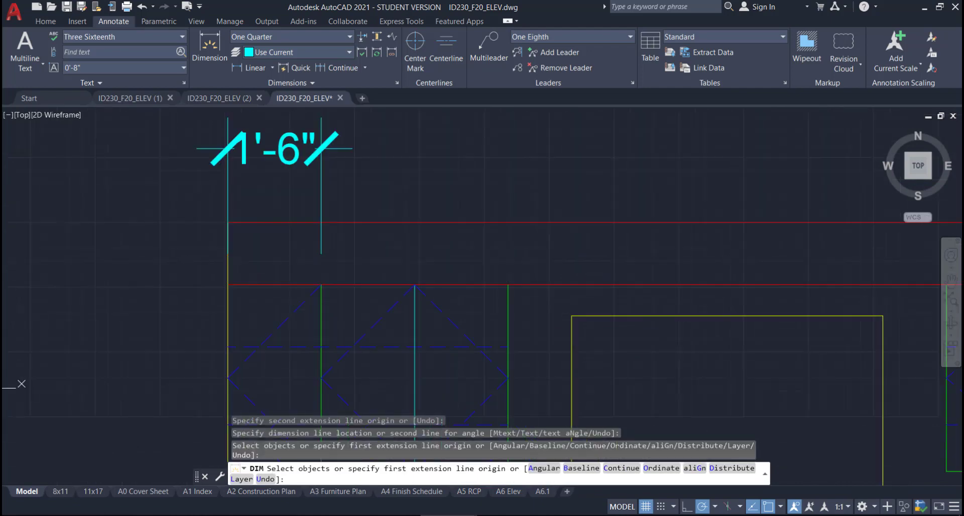
pyautogui.press('Return')
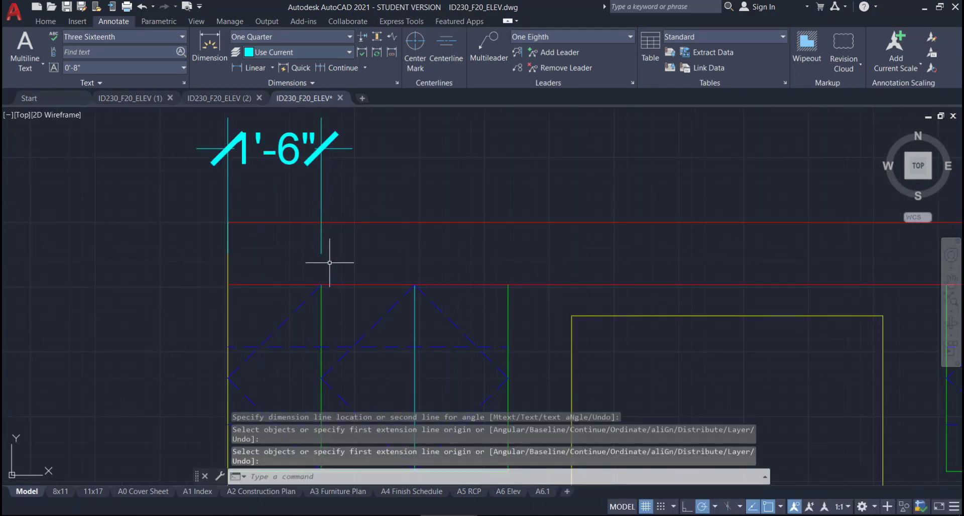
# Step: Stretch both extension line origins of the leftmost upper cabinet's width dimension up to the ceiling line and move its dimension line slightly higher
pyautogui.click(327, 260)
pyautogui.click(318, 257)
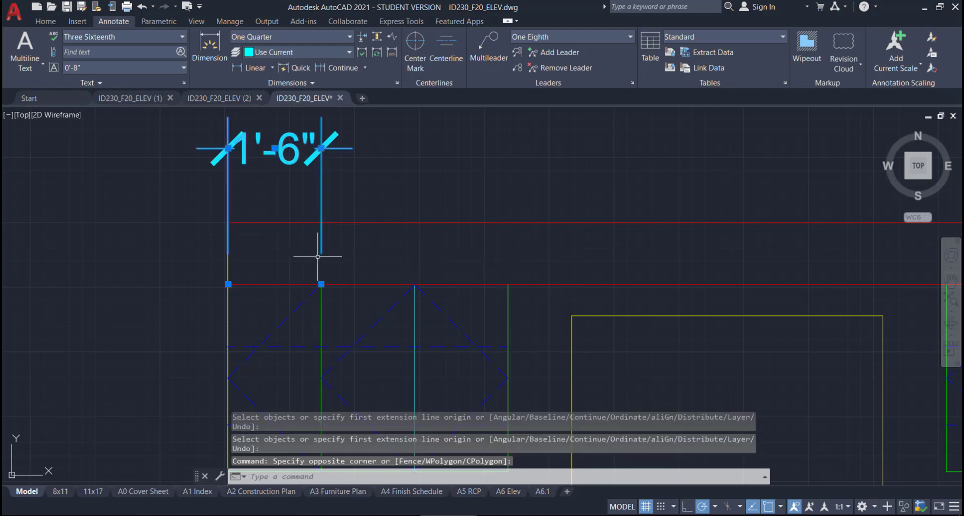
pyautogui.click(321, 284)
pyautogui.click(322, 222)
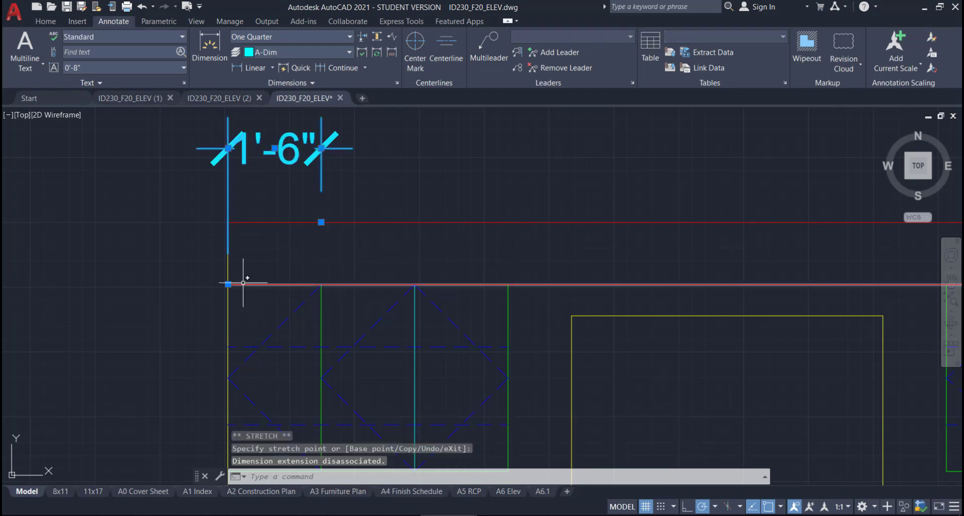
pyautogui.click(228, 284)
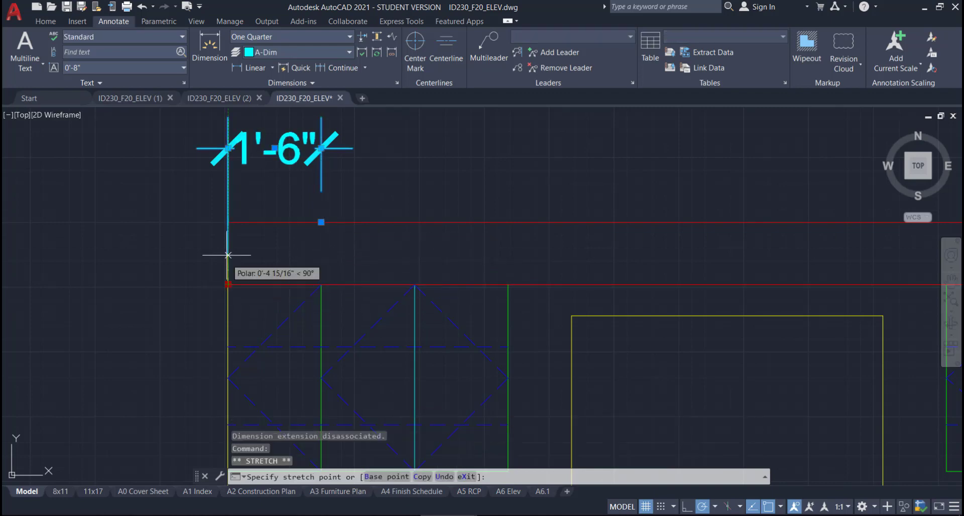
pyautogui.click(228, 222)
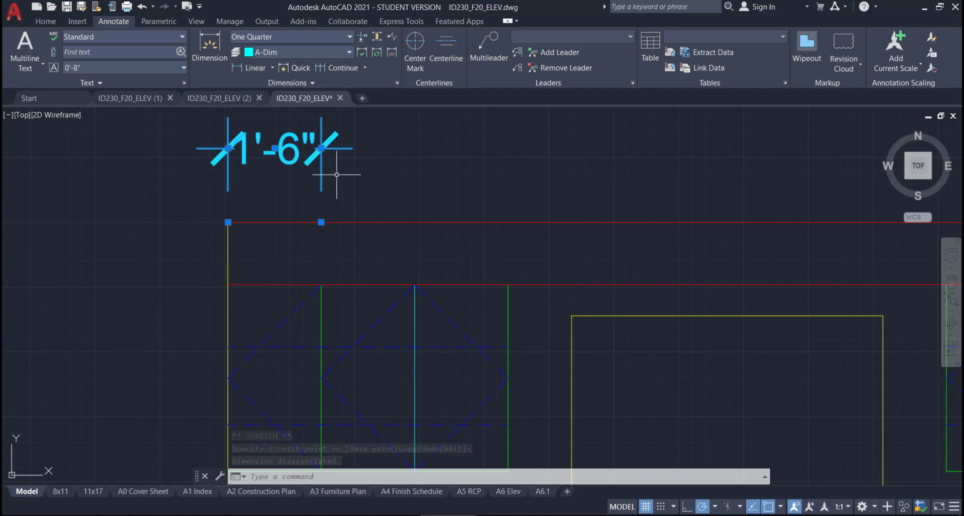
pyautogui.click(322, 148)
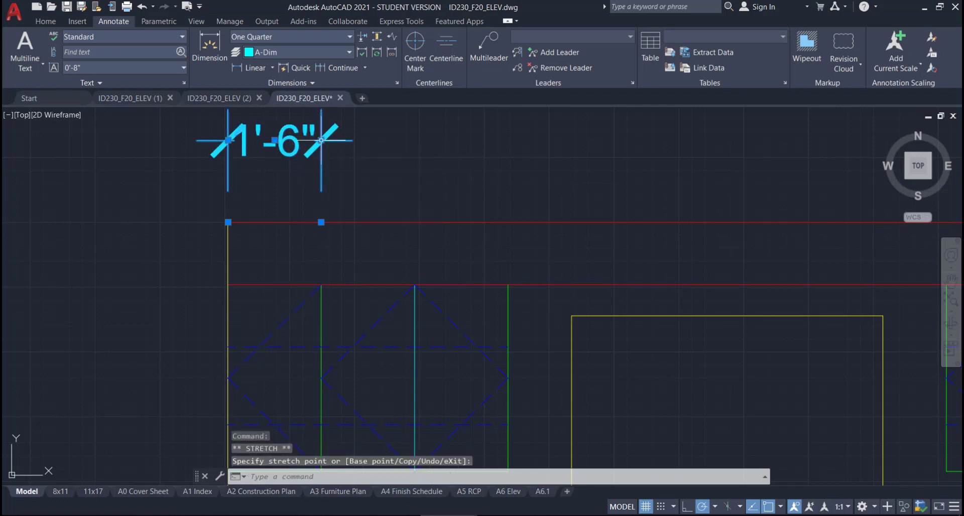
# Step: Dimension the width of the double upper cabinet beside the leftmost one, in line with the existing width dimension, and end the command
pyautogui.moveTo(344, 205); pyautogui.dragTo(331, 273, button='middle')
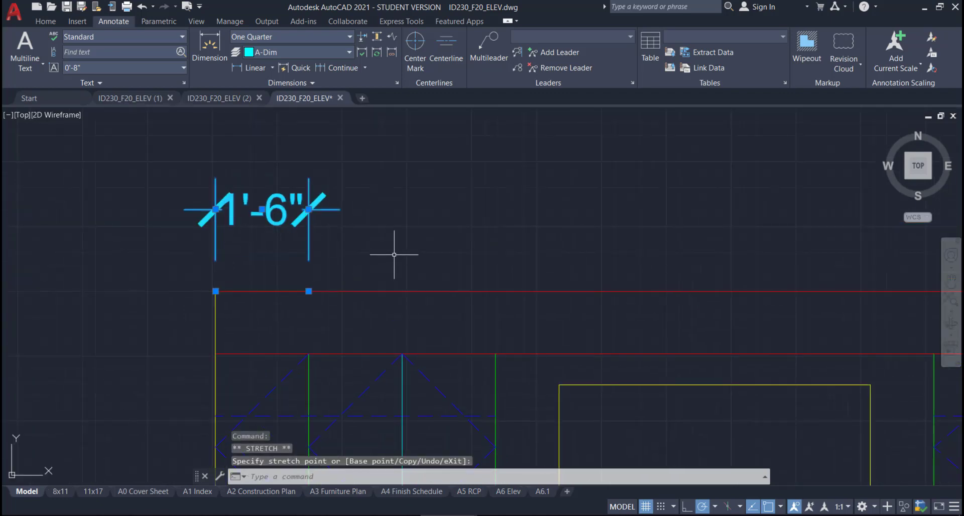
pyautogui.press('Escape')
pyautogui.scroll(-3, 395, 254)
pyautogui.moveTo(440, 299)
pyautogui.mouseDown(button='middle')
pyautogui.moveTo(424, 260)
pyautogui.moveTo(399, 242)
pyautogui.mouseUp(button='middle')
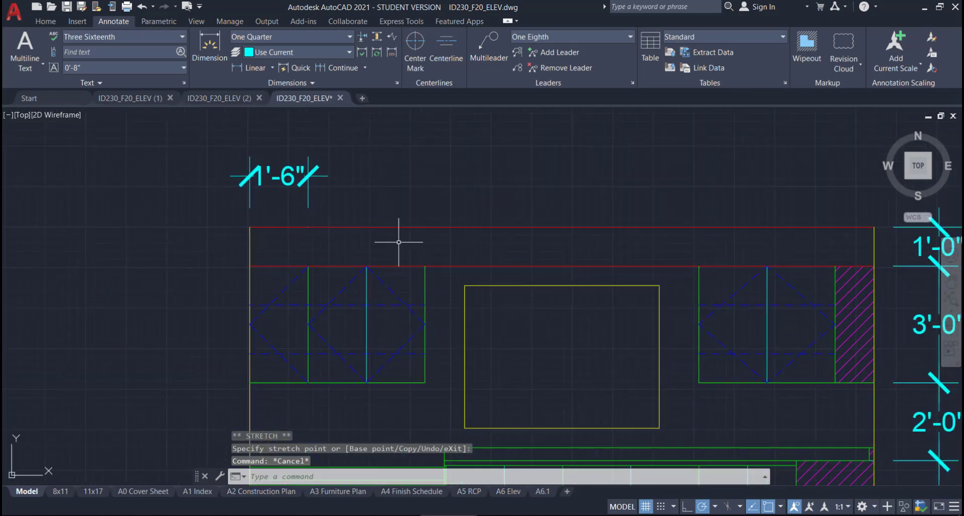
pyautogui.click(210, 43)
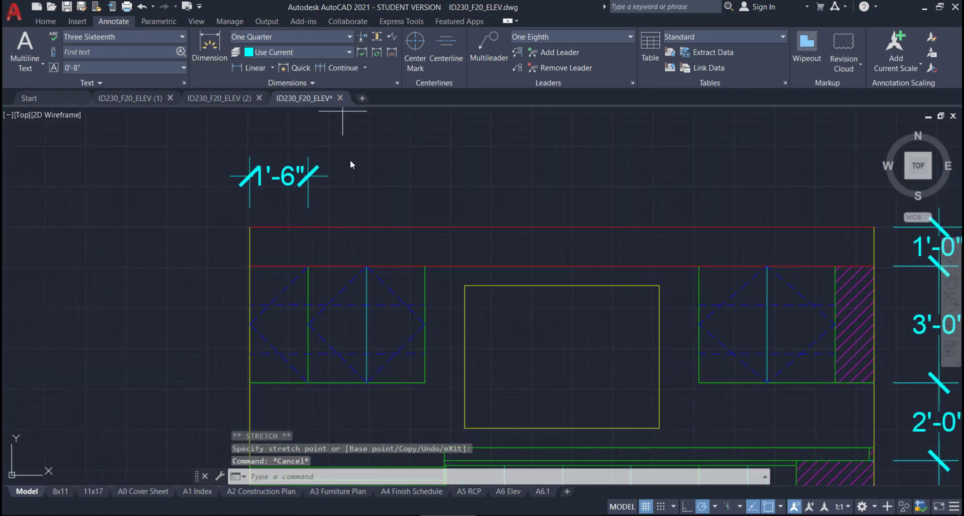
pyautogui.click(308, 266)
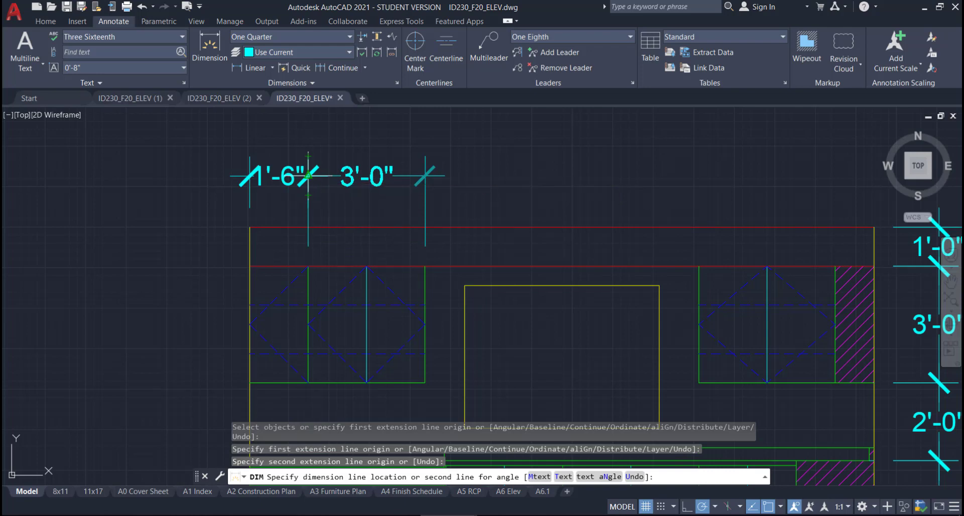
pyautogui.click(308, 175)
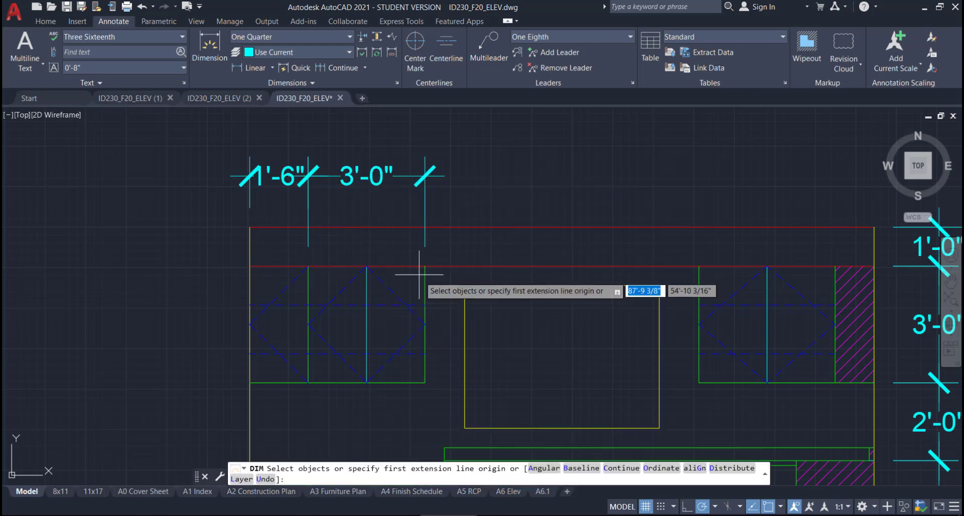
pyautogui.press('Return')
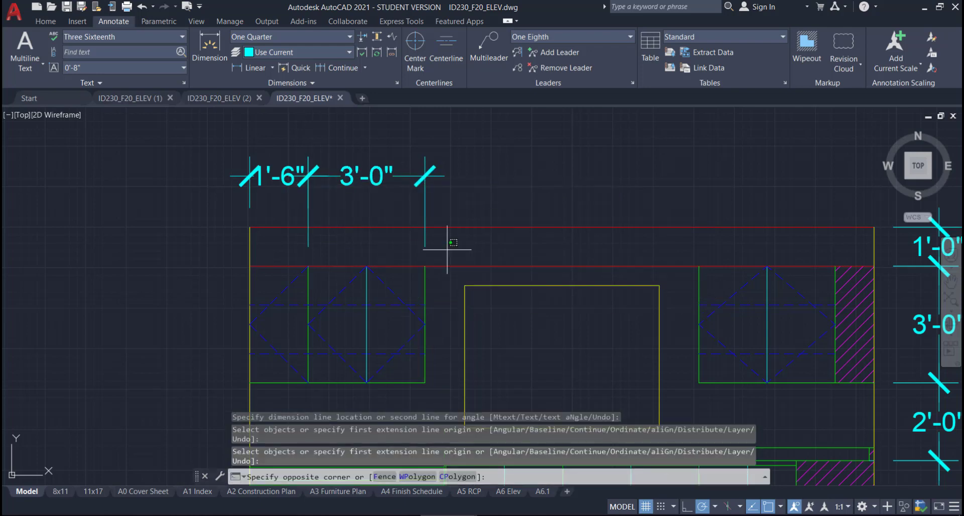
# Step: Stretch both extension line origins of the double upper cabinet's width dimension up to the ceiling line and deselect it
pyautogui.click(311, 256)
pyautogui.click(308, 266)
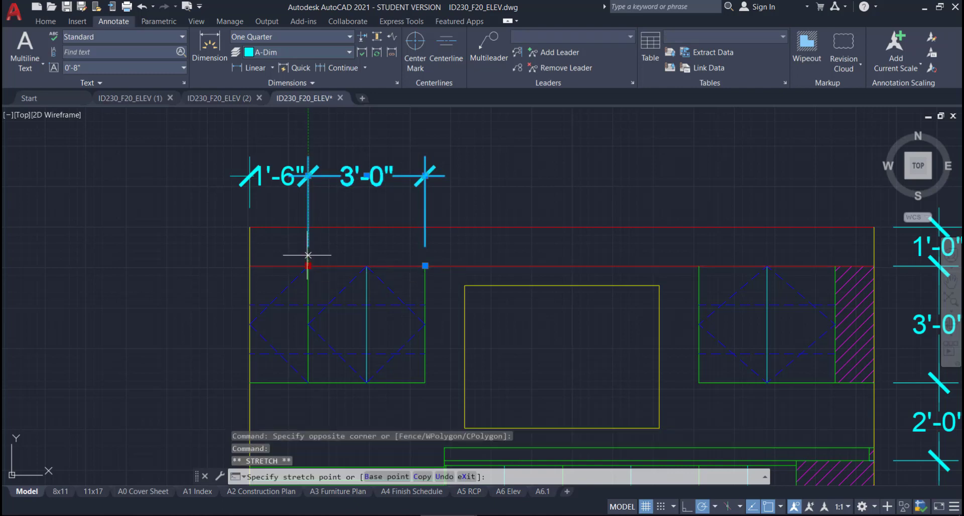
pyautogui.click(308, 229)
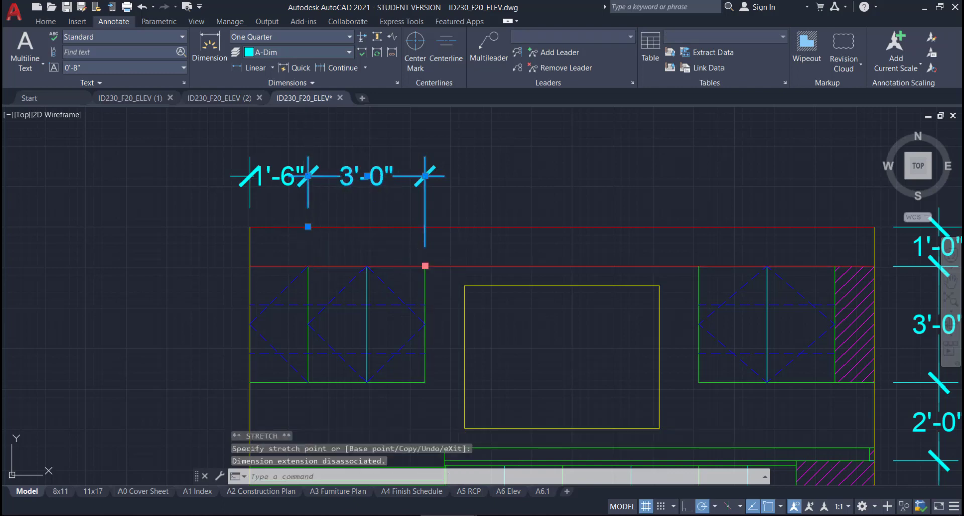
pyautogui.click(425, 266)
pyautogui.click(425, 228)
pyautogui.press('Escape')
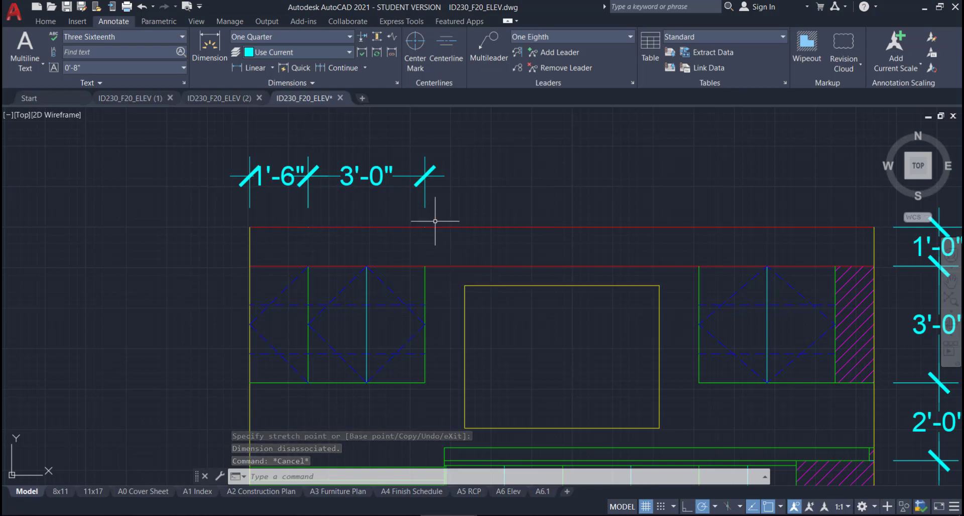
# Step: Try moving the double cabinet dimension's right extension line origin to the window's upper-left corner, and return it to the ceiling line
pyautogui.scroll(8, 427, 238)
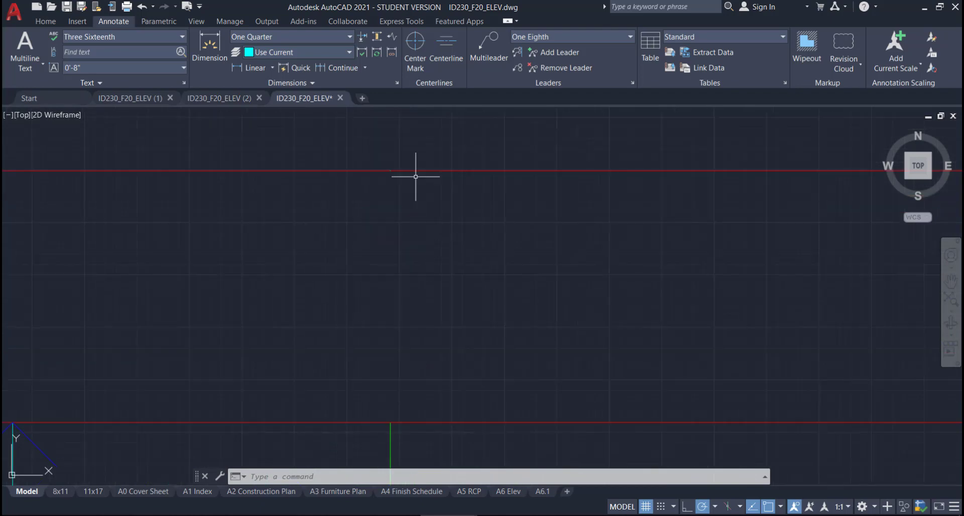
pyautogui.scroll(-8, 420, 244)
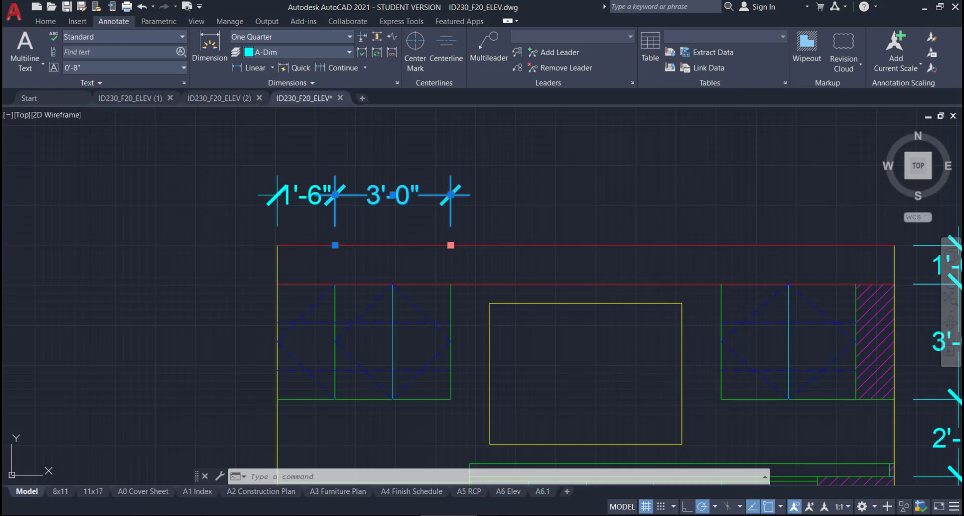
pyautogui.click(490, 303)
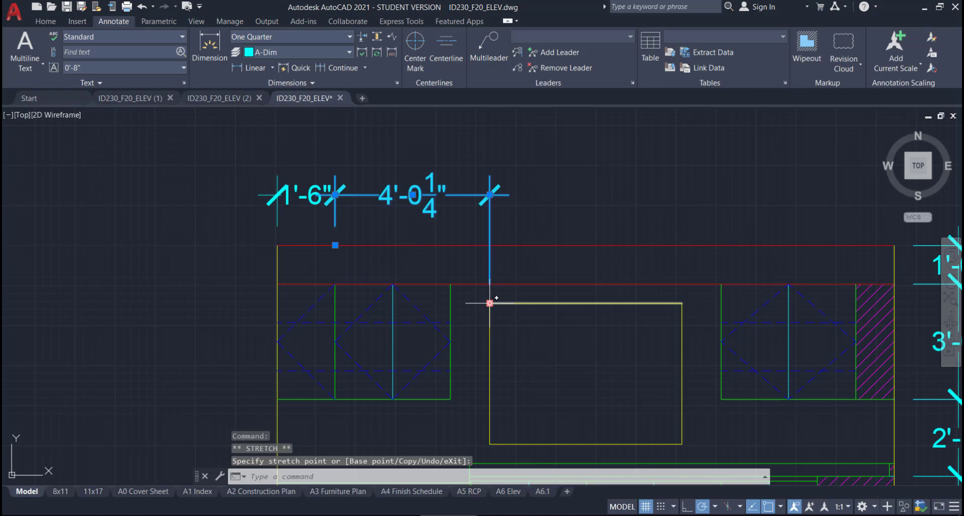
pyautogui.click(450, 284)
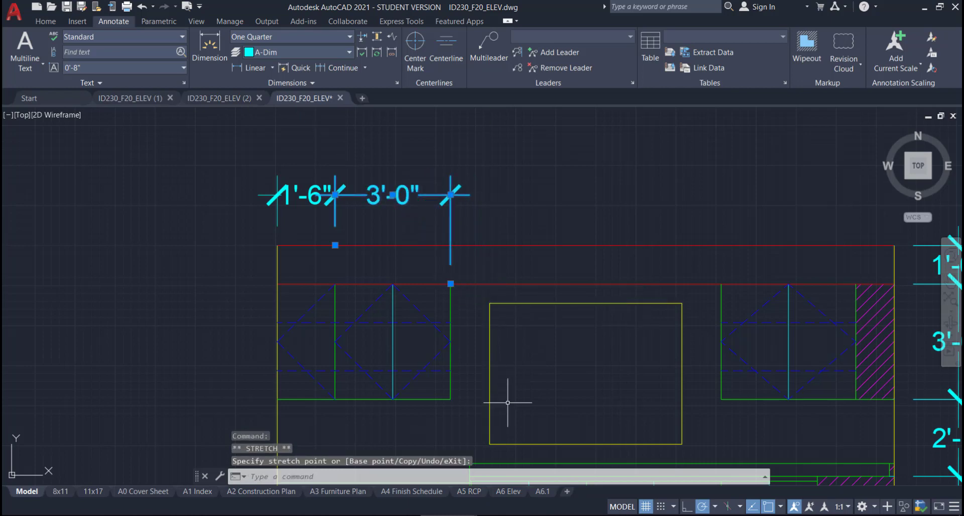
pyautogui.click(450, 283)
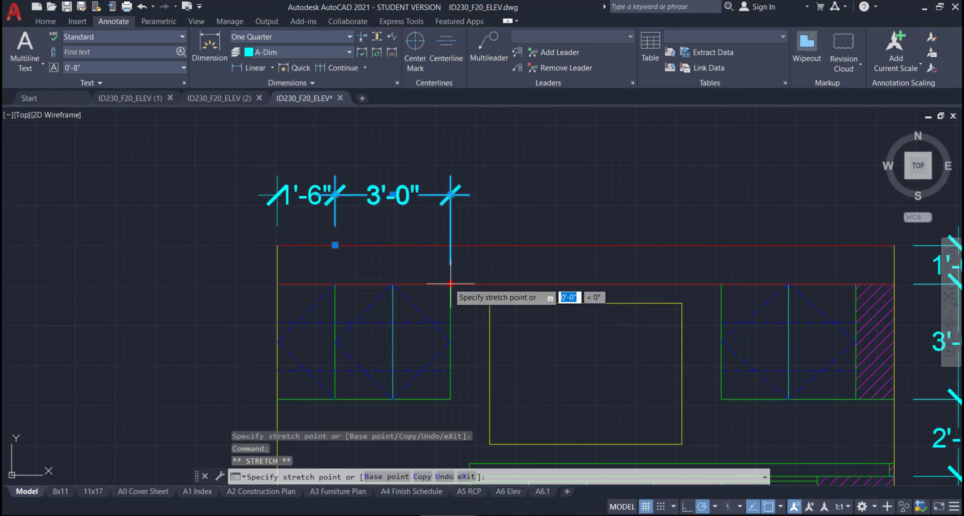
pyautogui.click(451, 245)
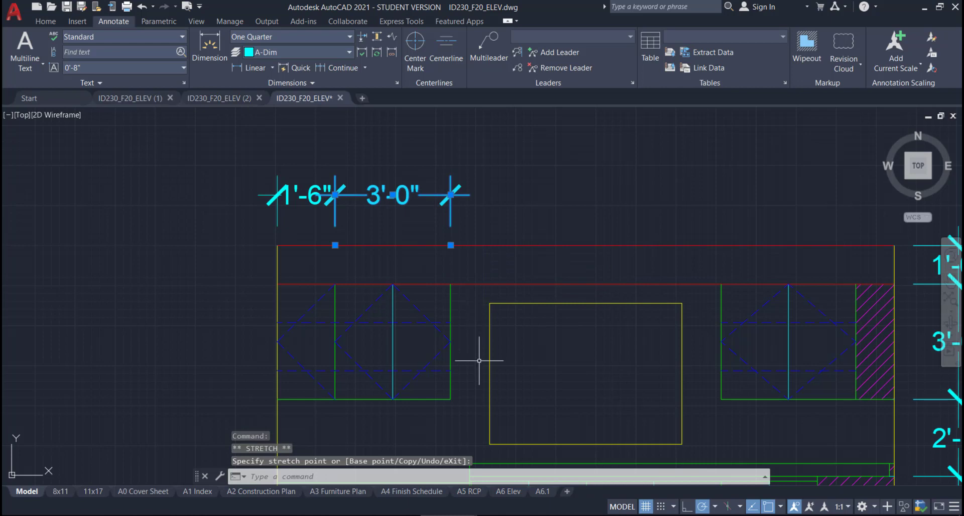
pyautogui.press('Escape')
pyautogui.moveTo(480, 361); pyautogui.dragTo(427, 339, button='middle')
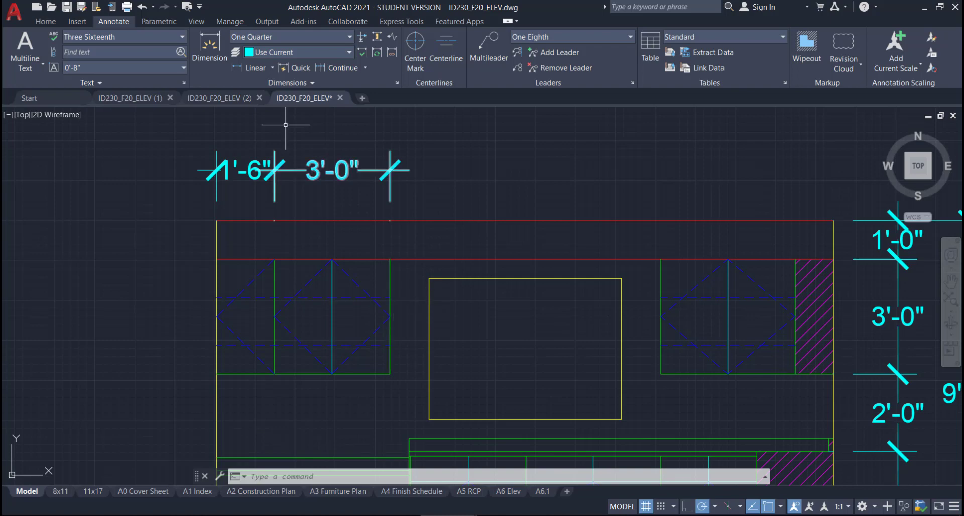
# Step: Try an aligned dimension from the double upper cabinet's top right corner to the window's upper-left corner, and undo it
pyautogui.click(219, 56)
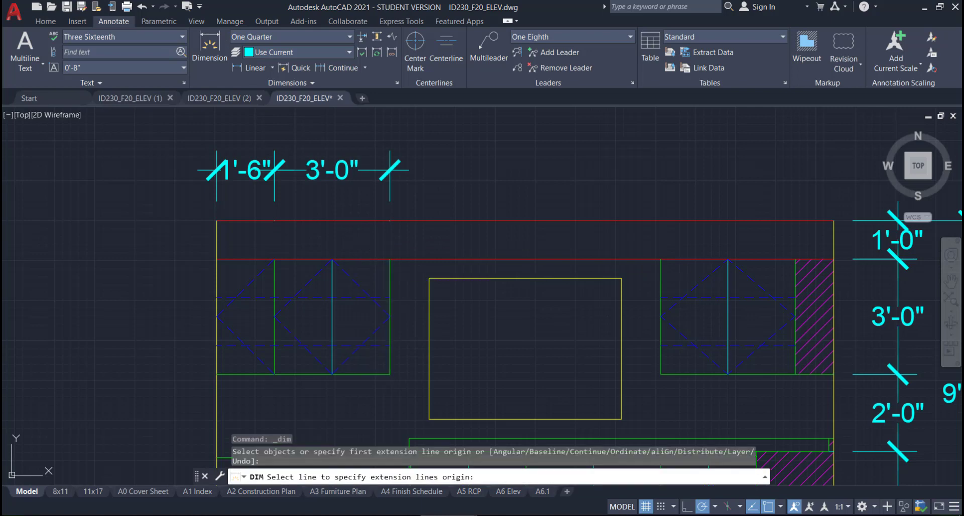
pyautogui.click(390, 259)
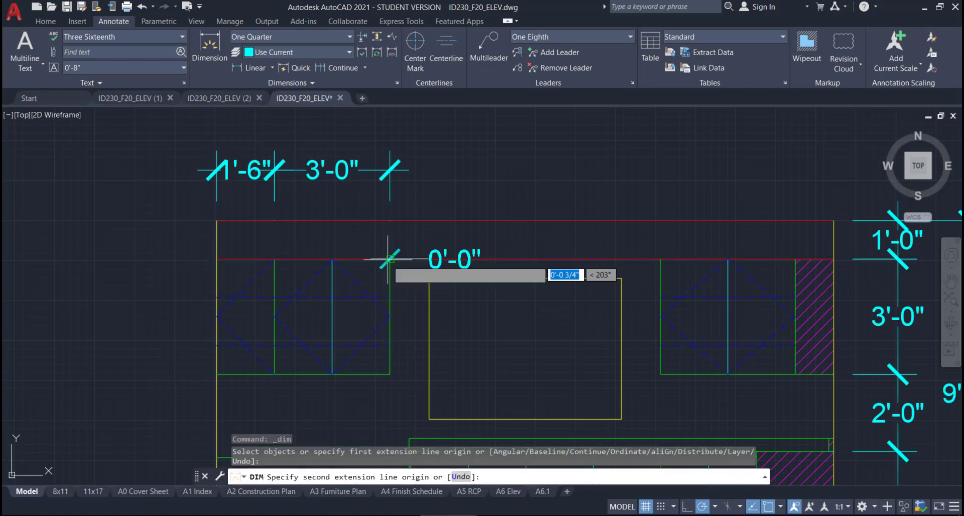
pyautogui.click(430, 278)
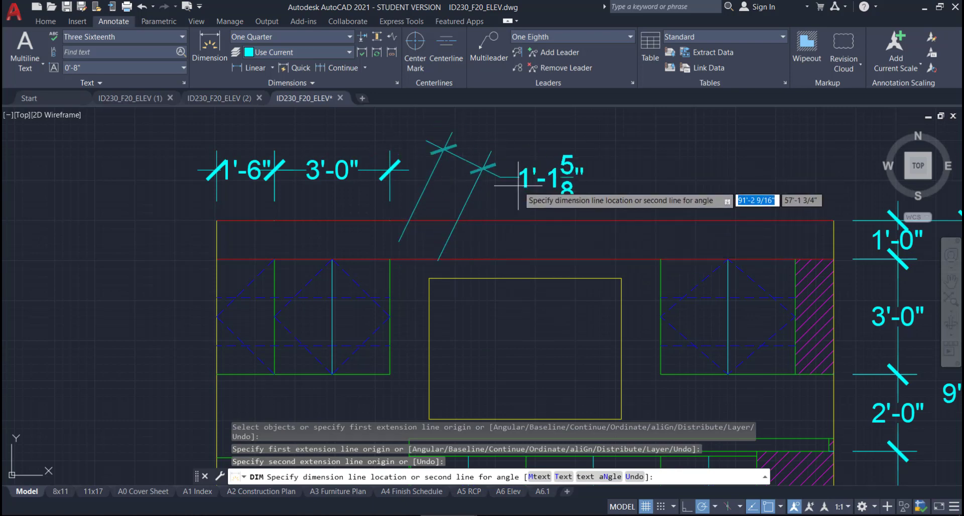
pyautogui.click(485, 175)
pyautogui.press('Return')
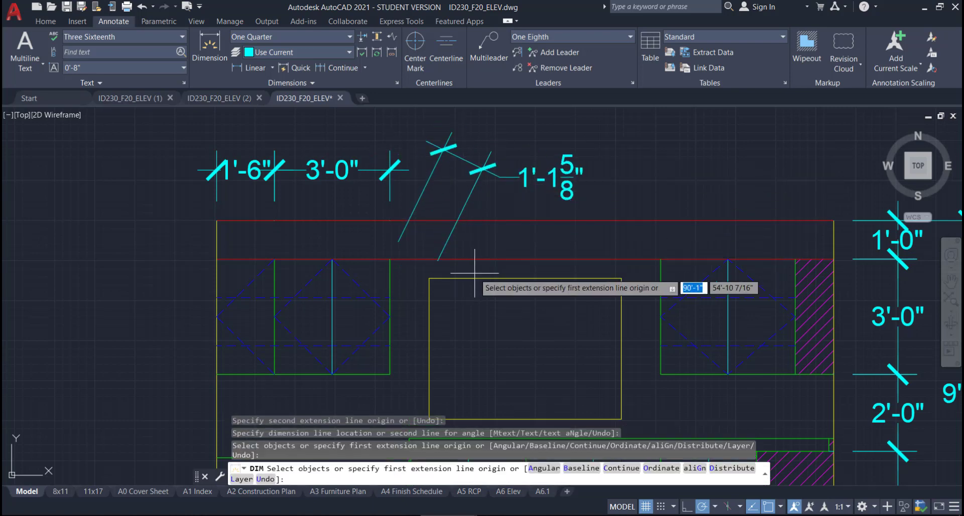
pyautogui.hotkey('ctrl', 'z')
# Step: Dimension the horizontal gap between the double upper cabinet and the window, in line with the other width dimensions, and end the command
pyautogui.click(214, 48)
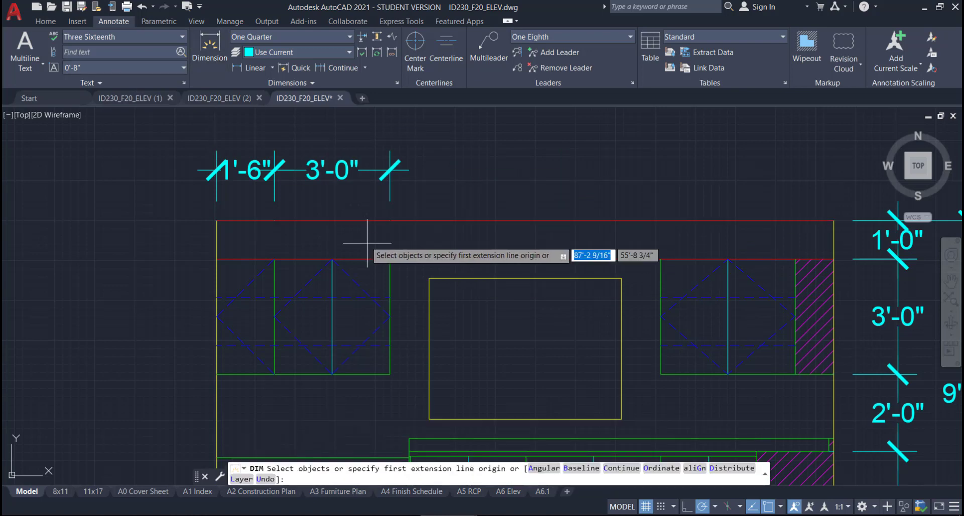
pyautogui.click(390, 259)
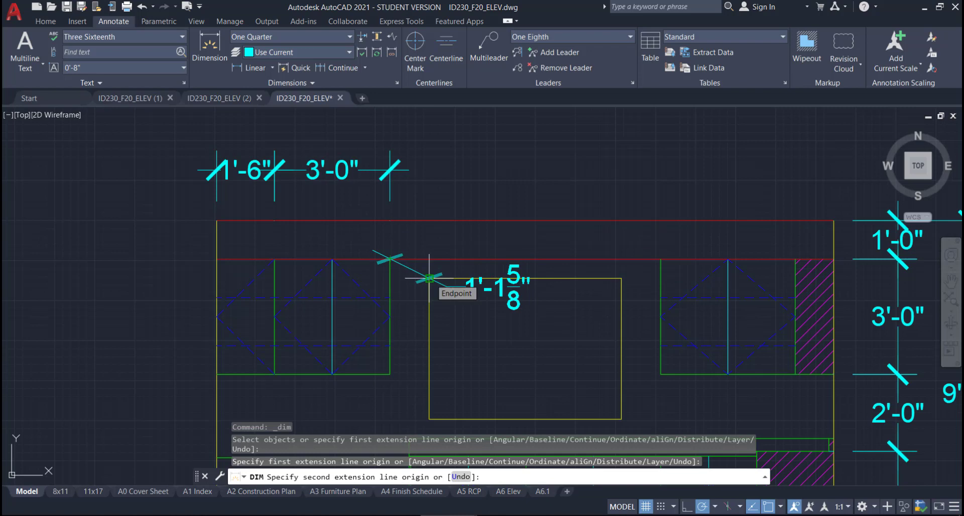
pyautogui.click(430, 279)
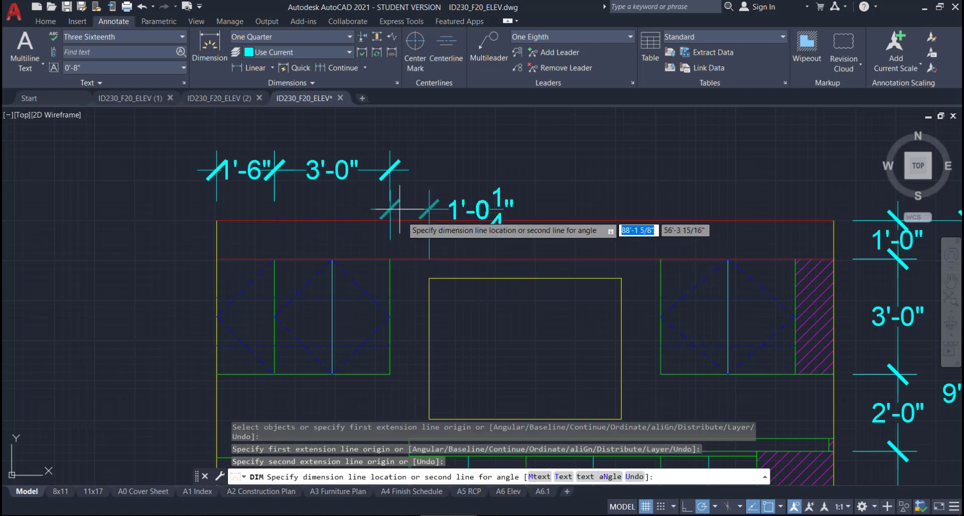
pyautogui.click(394, 171)
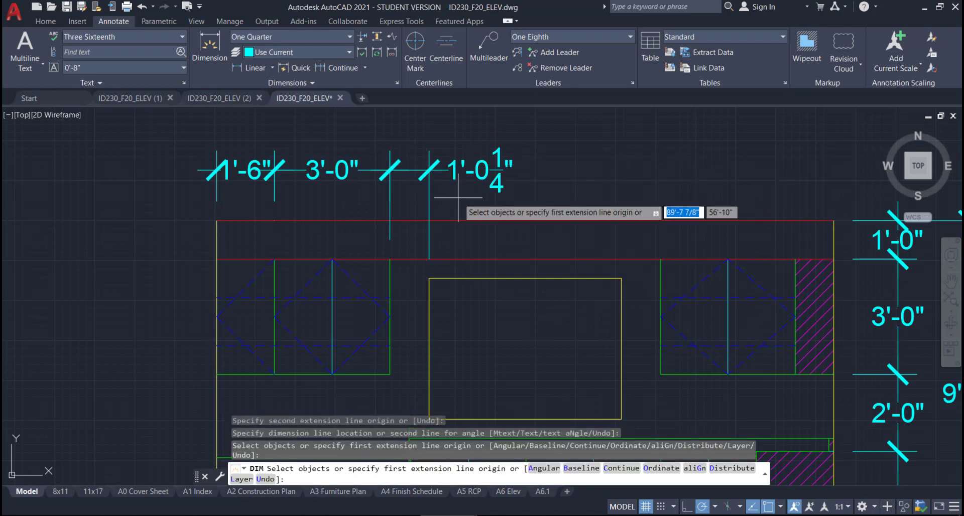
pyautogui.press('Return')
# Step: Set the text movement of the cabinet-to-window gap dimension to Move text, add leader in its properties
pyautogui.click(477, 178)
pyautogui.click(503, 214)
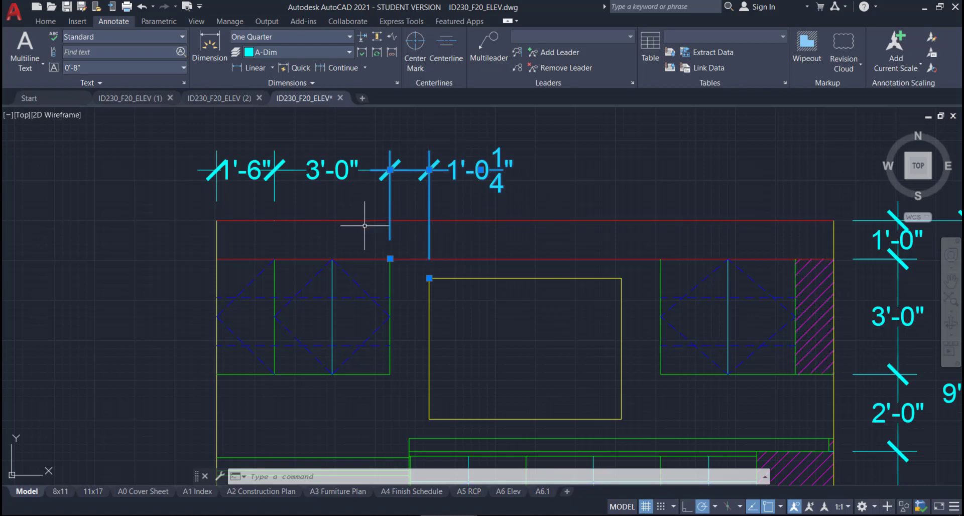
pyautogui.rightClick(418, 183)
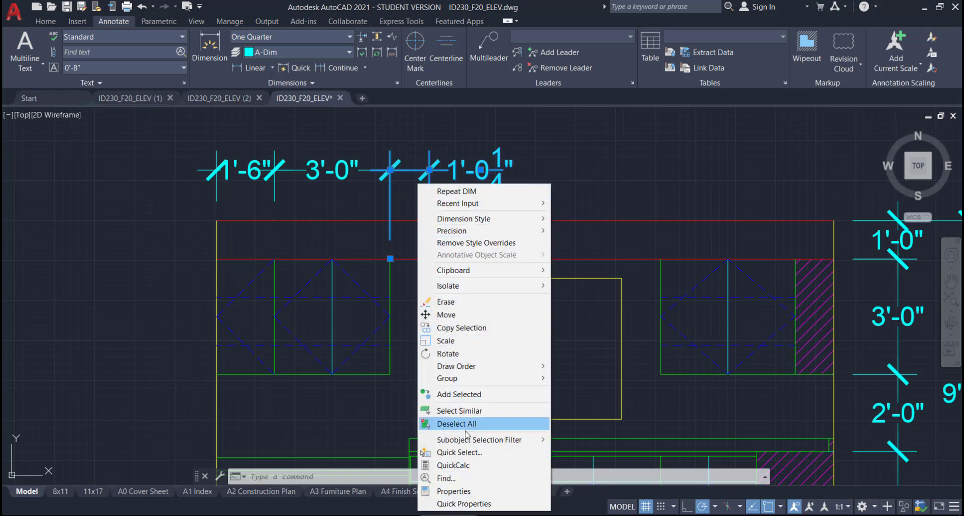
pyautogui.click(452, 491)
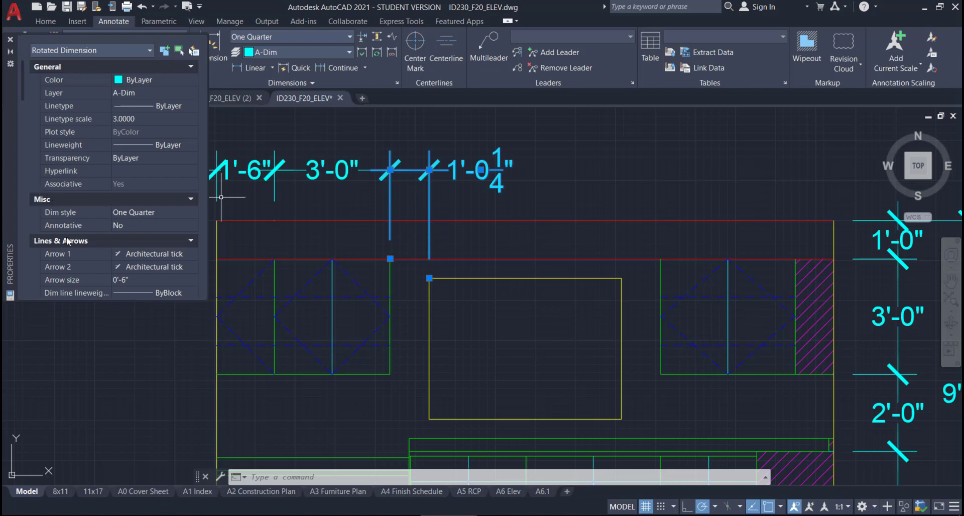
pyautogui.scroll(-8, 74, 183)
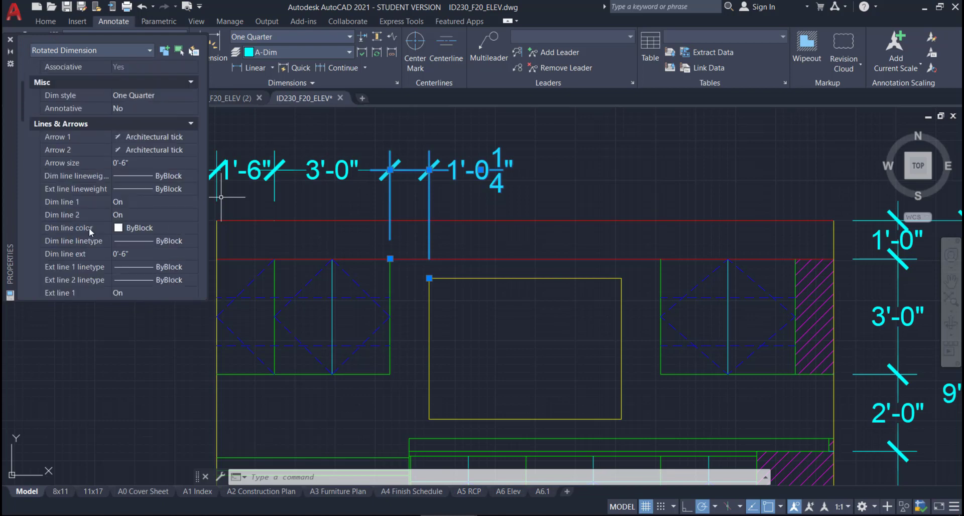
pyautogui.scroll(-6, 86, 228)
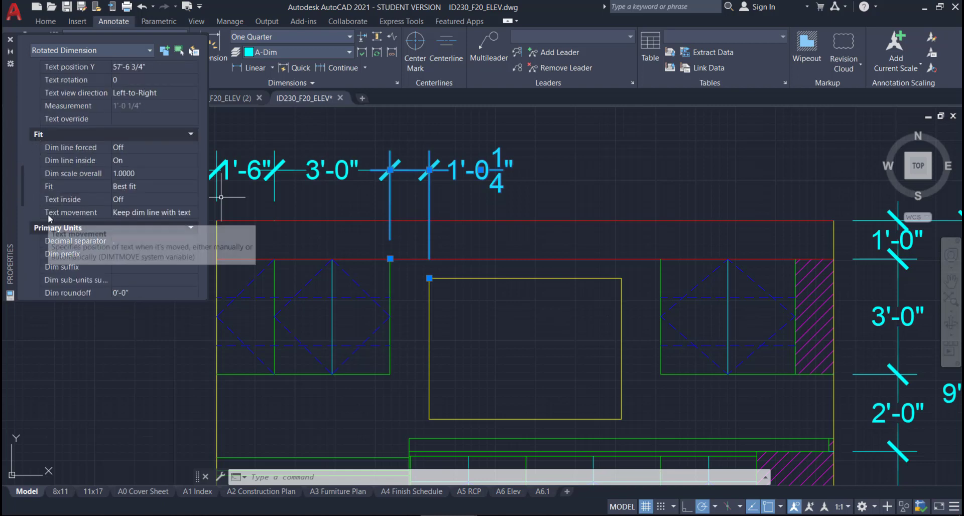
pyautogui.click(166, 215)
pyautogui.click(194, 213)
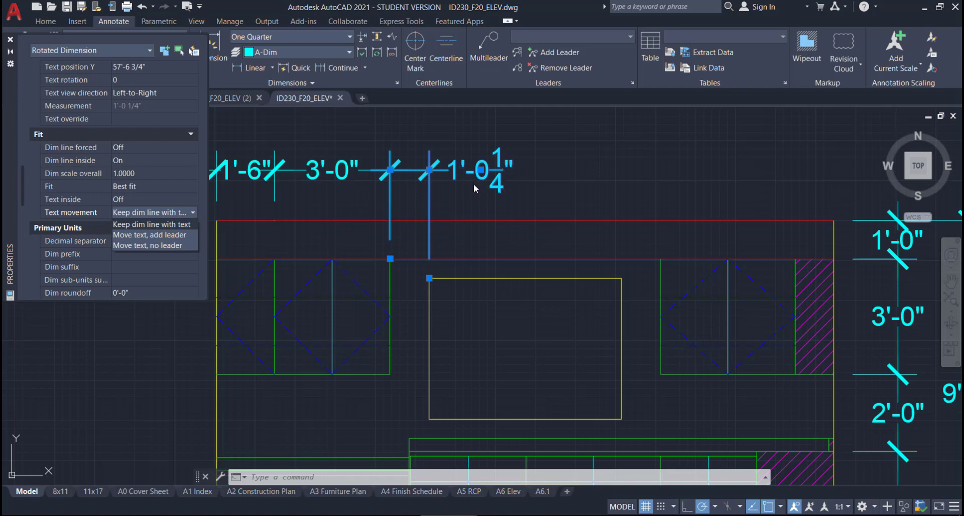
pyautogui.click(134, 235)
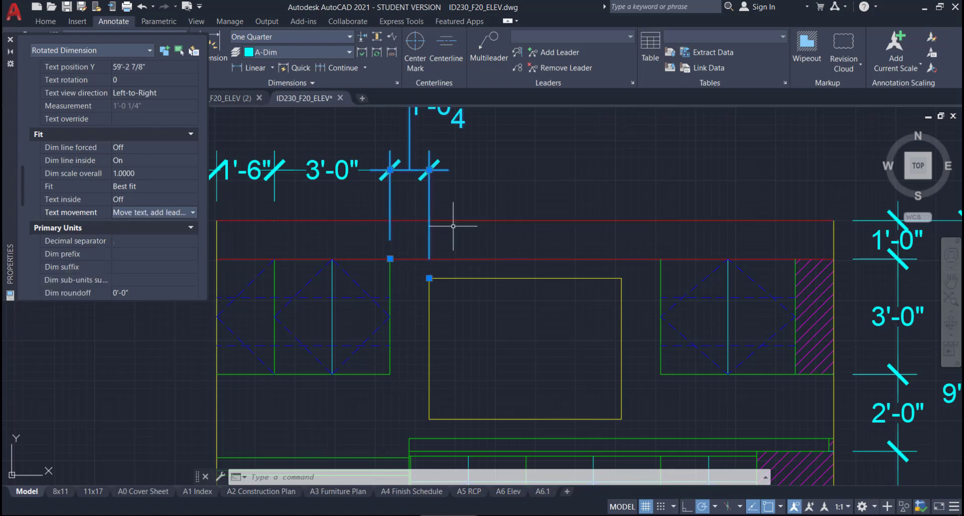
# Step: Try placing the cabinet-to-window gap dimension's text with a leader at several spots above the dimension line, ending to its upper left
pyautogui.moveTo(452, 222); pyautogui.dragTo(450, 297, button='middle')
pyautogui.scroll(2, 431, 190)
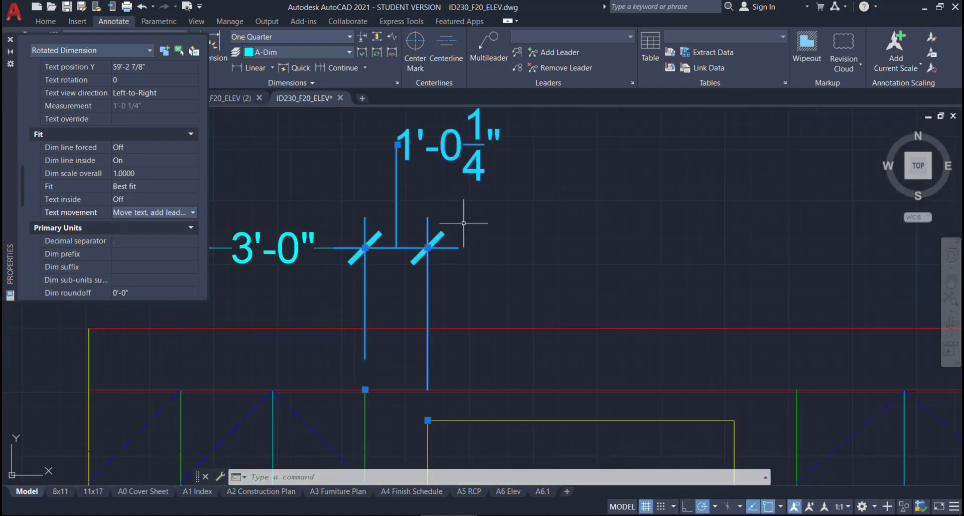
pyautogui.moveTo(398, 145)
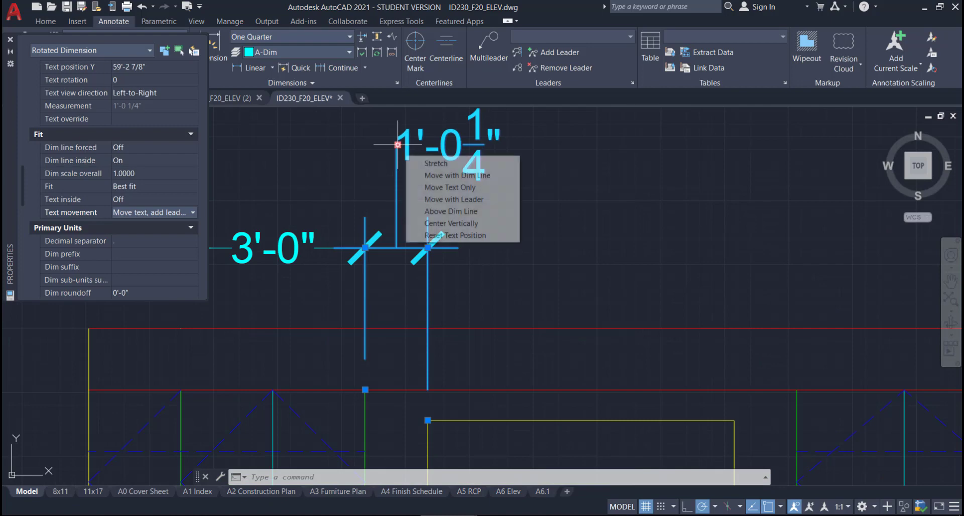
pyautogui.click(444, 160)
pyautogui.click(432, 174)
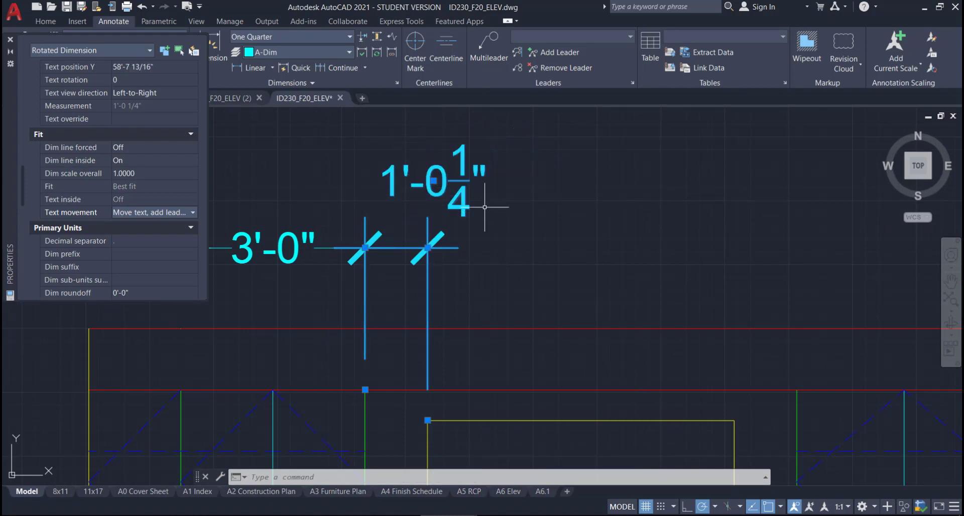
pyautogui.click(434, 181)
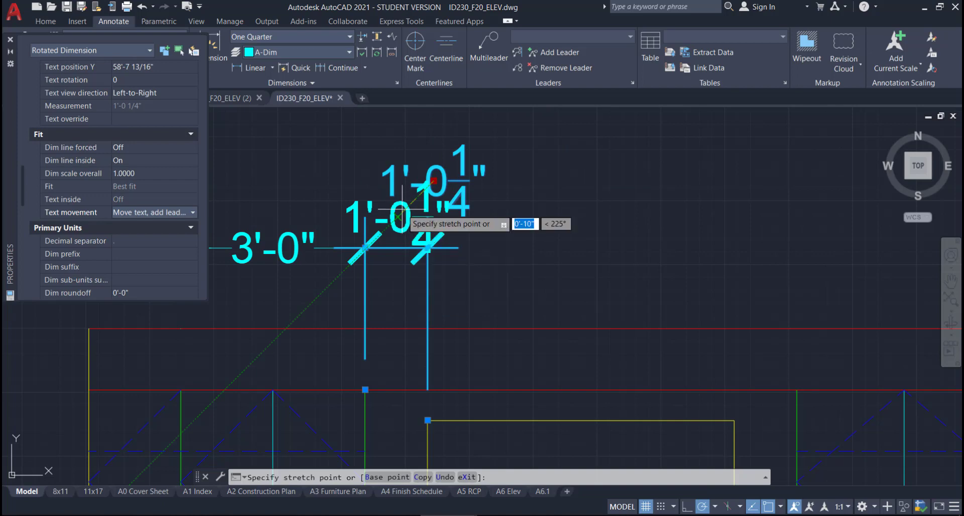
pyautogui.click(434, 145)
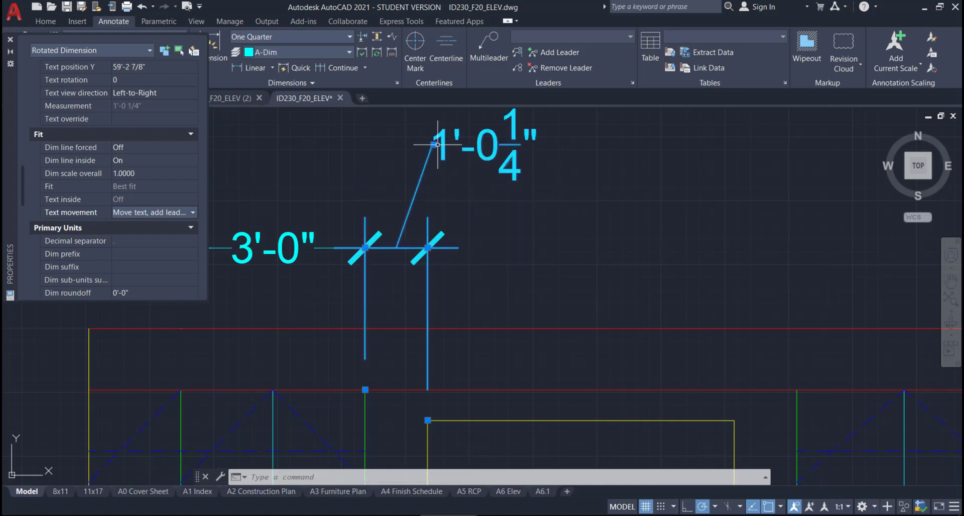
pyautogui.click(434, 145)
pyautogui.click(343, 163)
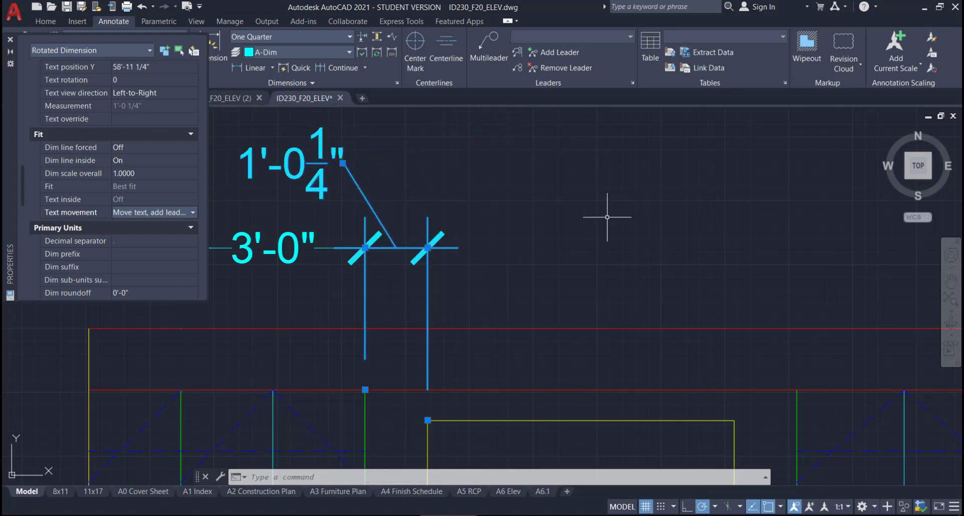
pyautogui.scroll(-3, 470, 232)
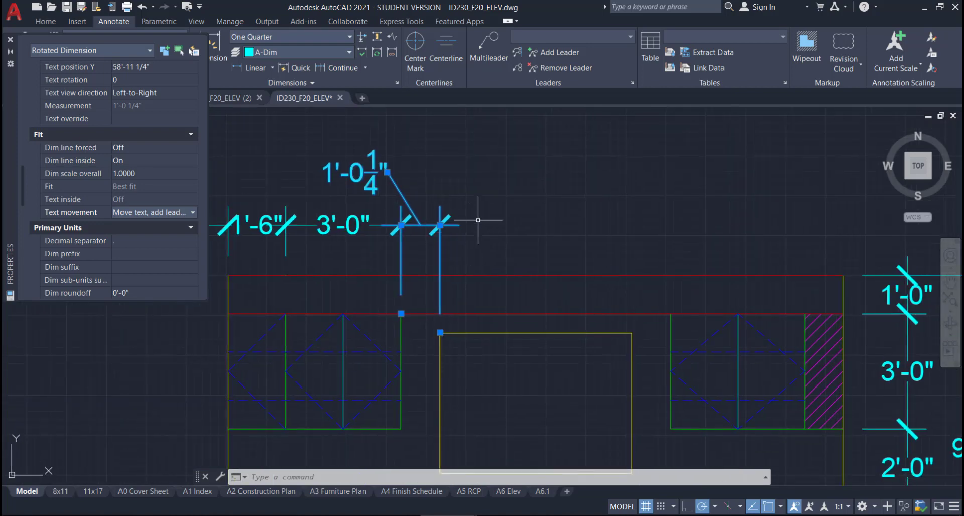
# Step: Deselect the gap dimension and undo its leader text moves and the text movement setting
pyautogui.press('Escape')
pyautogui.scroll(2, 478, 220)
pyautogui.hotkey('ctrl', 'z')
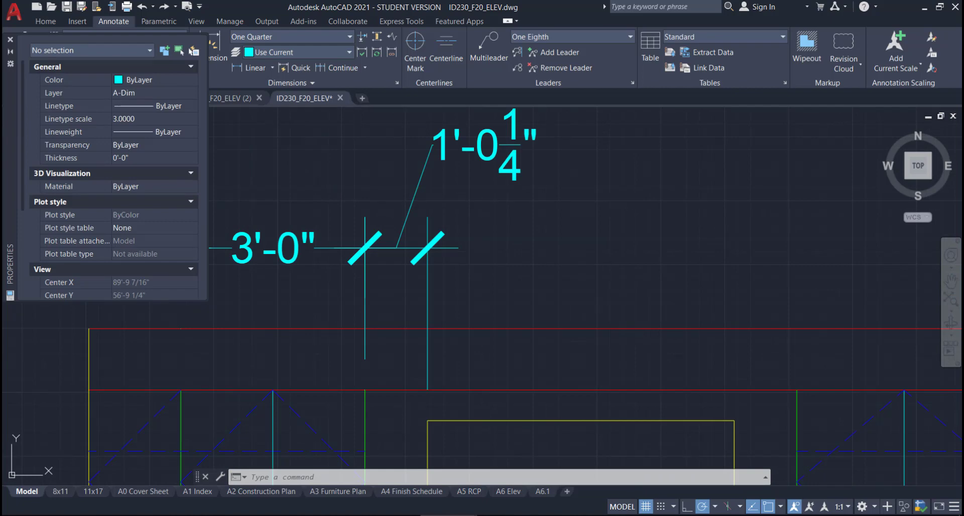
pyautogui.hotkey('ctrl', 'z')
pyautogui.hotkey('ctrl', 'z')
pyautogui.hotkey('ctrl', 'z')
pyautogui.hotkey('ctrl', 'z')
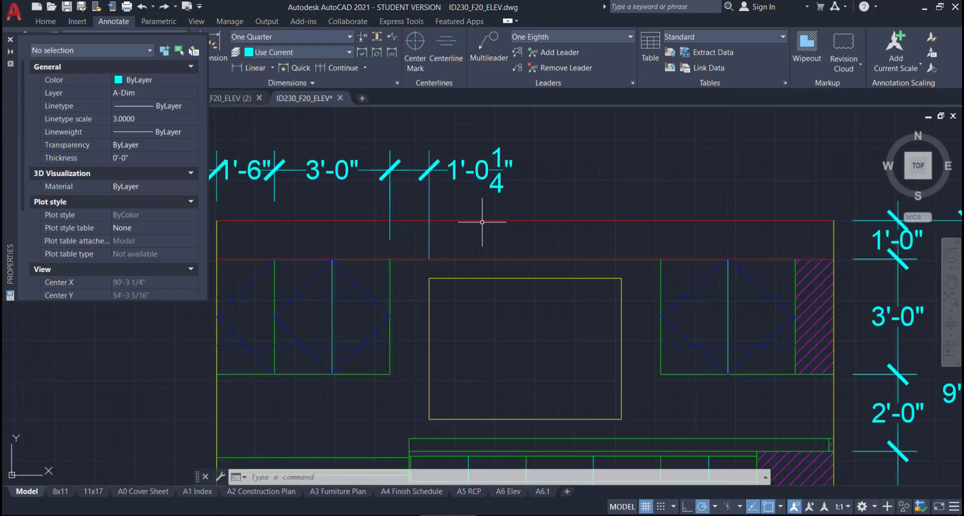
pyautogui.click(489, 177)
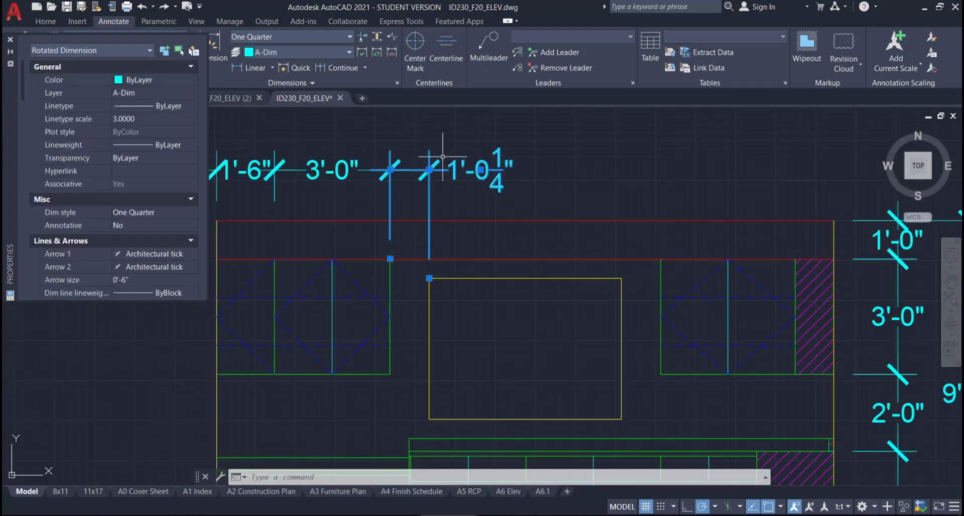
pyautogui.click(481, 170)
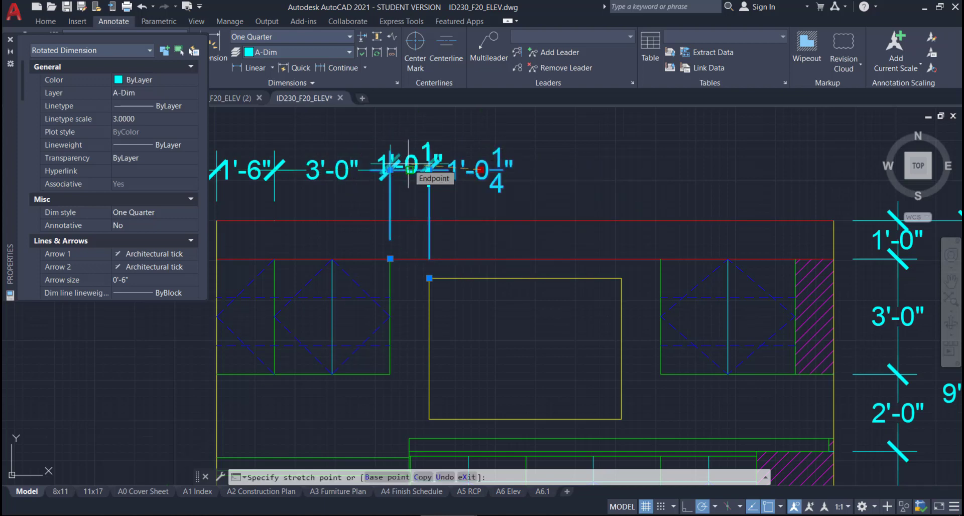
pyautogui.press('Escape')
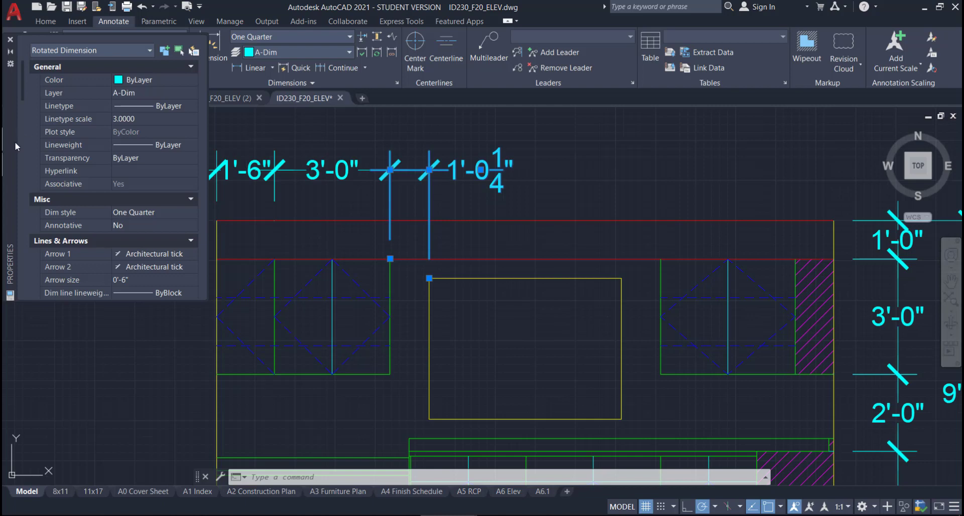
pyautogui.scroll(-15, 73, 204)
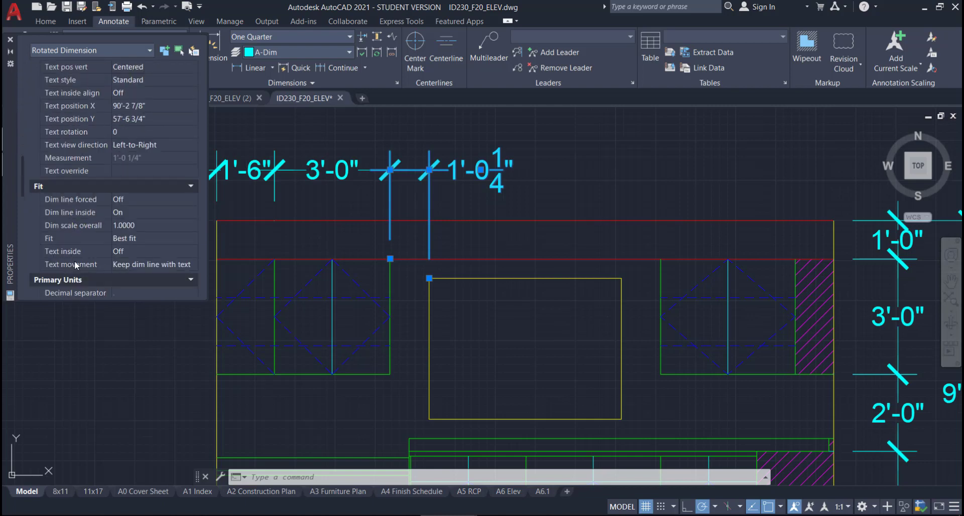
pyautogui.click(143, 265)
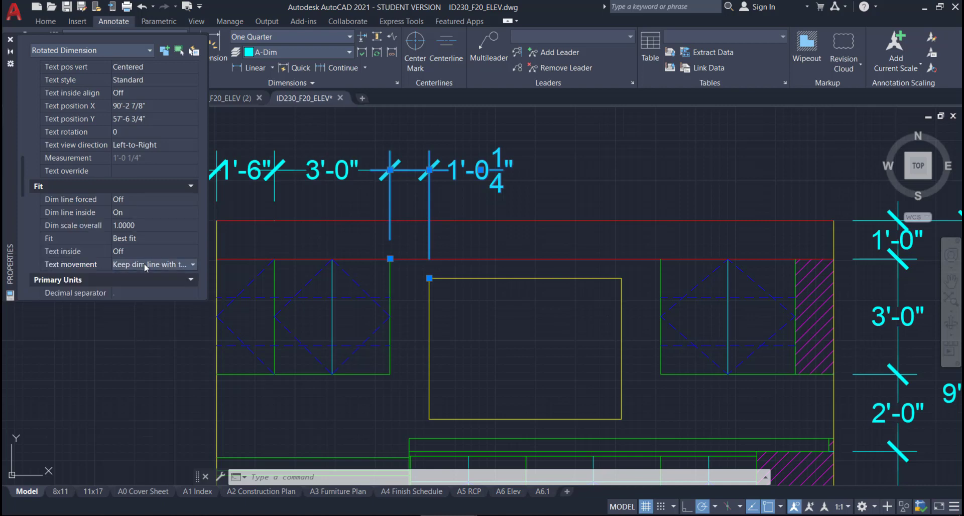
pyautogui.click(143, 264)
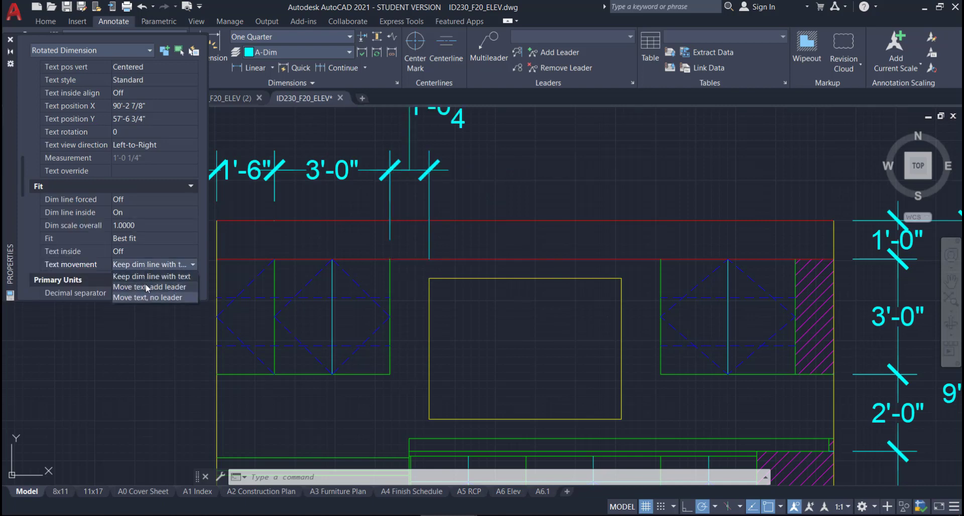
pyautogui.click(147, 286)
pyautogui.press('Escape')
pyautogui.press('Escape')
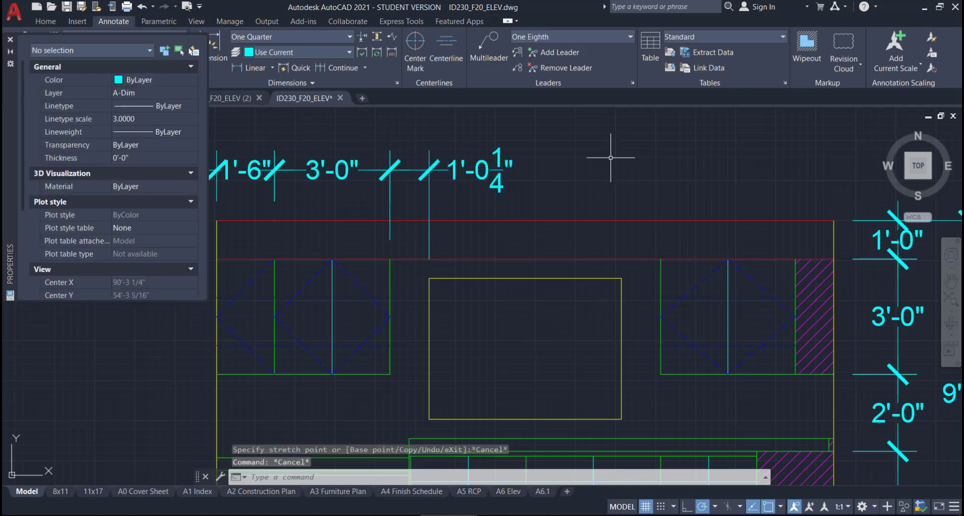
# Step: Move the cabinet-to-window gap dimension's line down between the double upper cabinet and the window, near the cabinet's mid-height
pyautogui.scroll(-5, 702, 225)
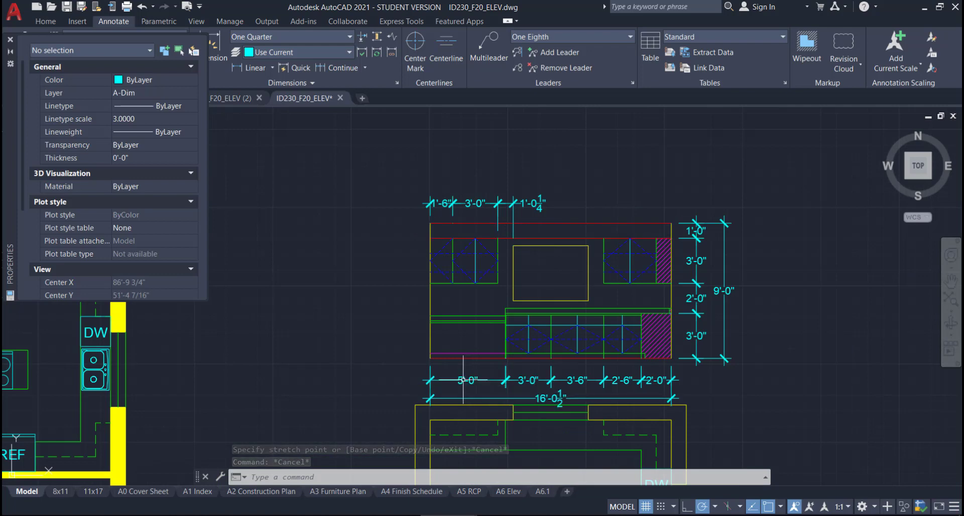
pyautogui.scroll(4, 511, 200)
pyautogui.click(503, 205)
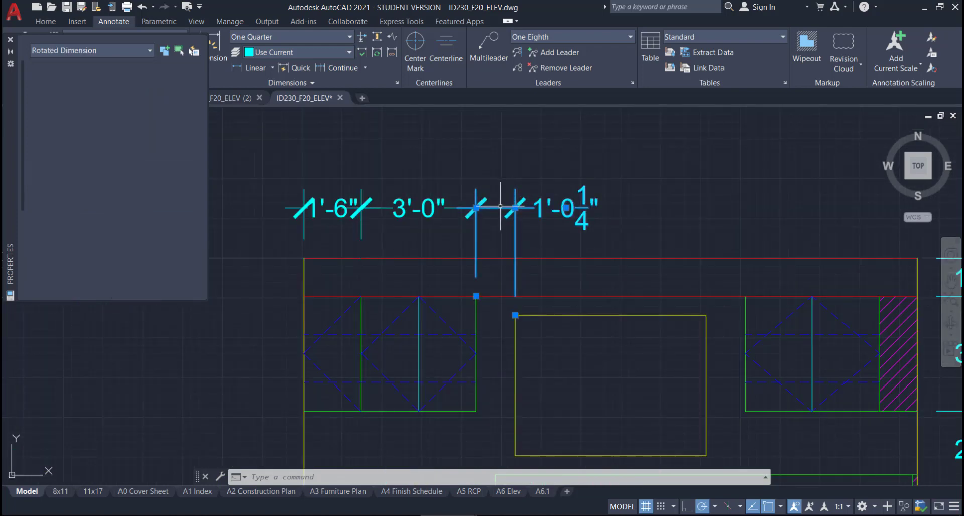
pyautogui.click(515, 207)
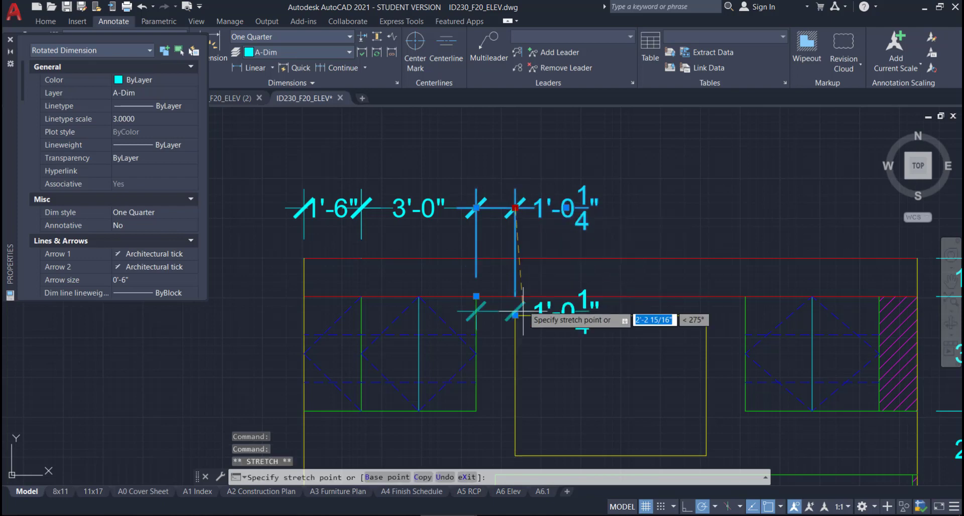
pyautogui.click(515, 355)
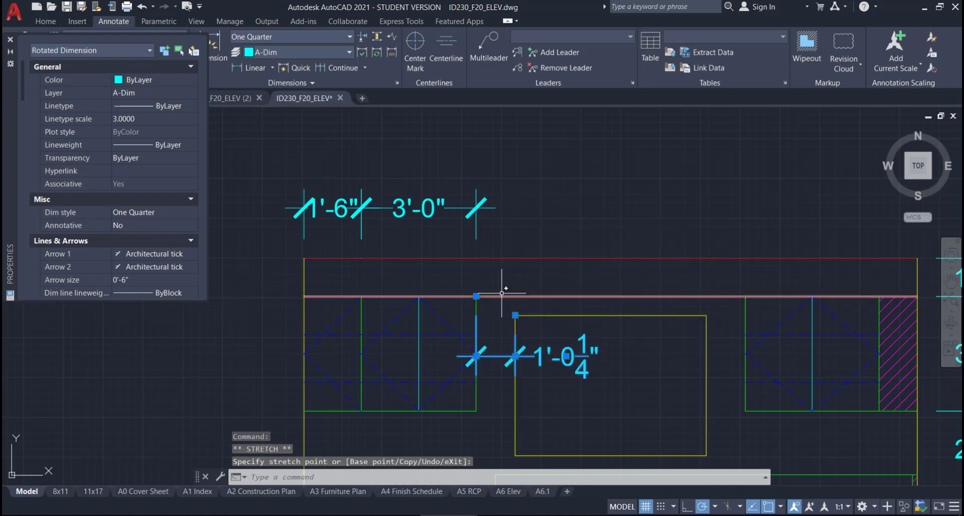
# Step: Set Ext line 1 of the cabinet-to-window gap dimension to Off in its properties
pyautogui.scroll(2, 521, 347)
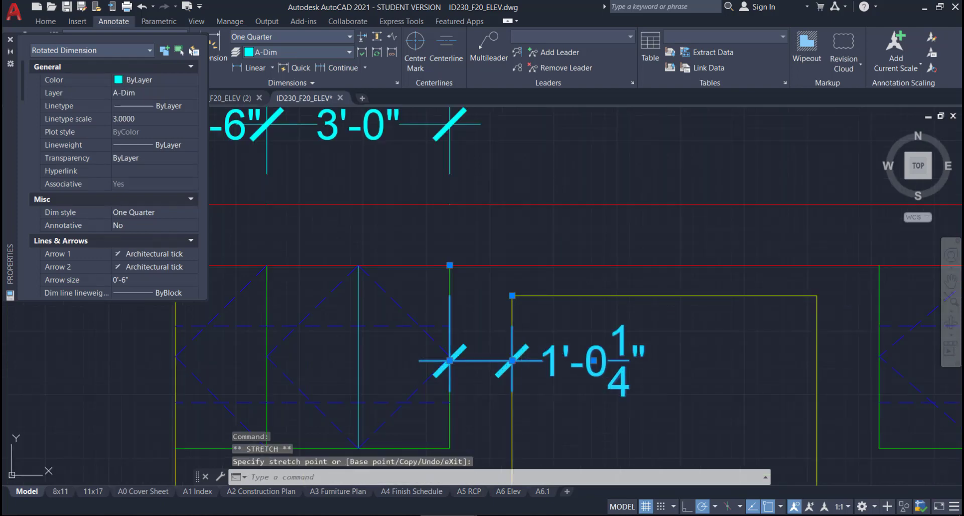
pyautogui.moveTo(520, 347); pyautogui.dragTo(520, 246, button='middle')
pyautogui.click(450, 164)
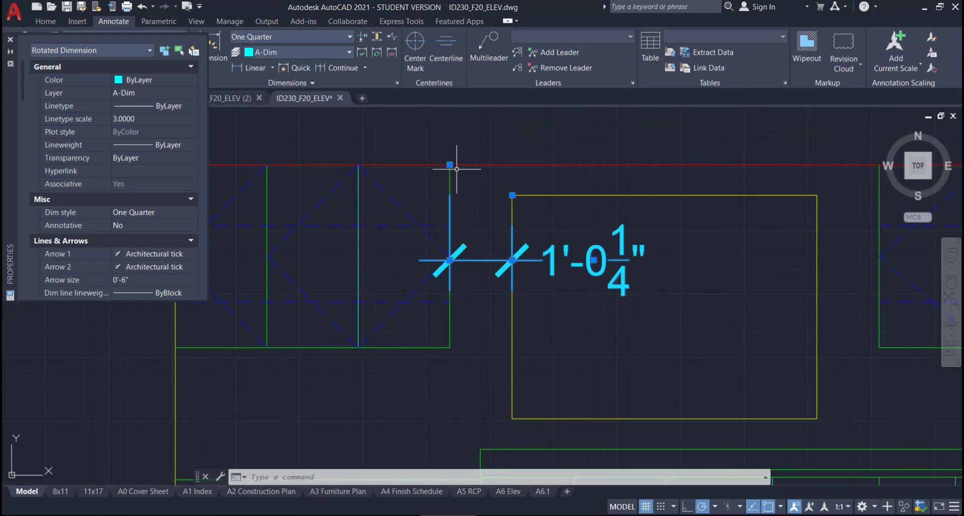
pyautogui.scroll(-2, 85, 197)
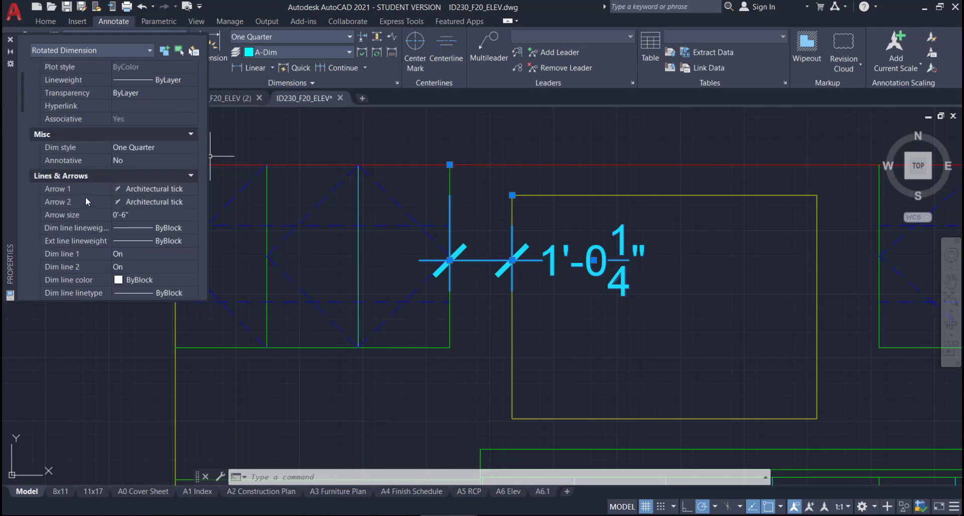
pyautogui.click(135, 255)
pyautogui.click(193, 253)
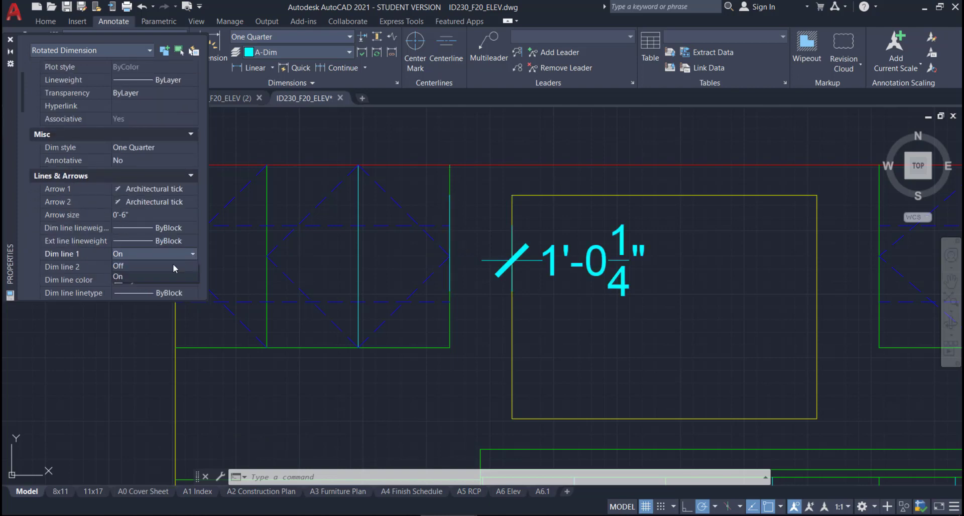
pyautogui.scroll(-3, 156, 212)
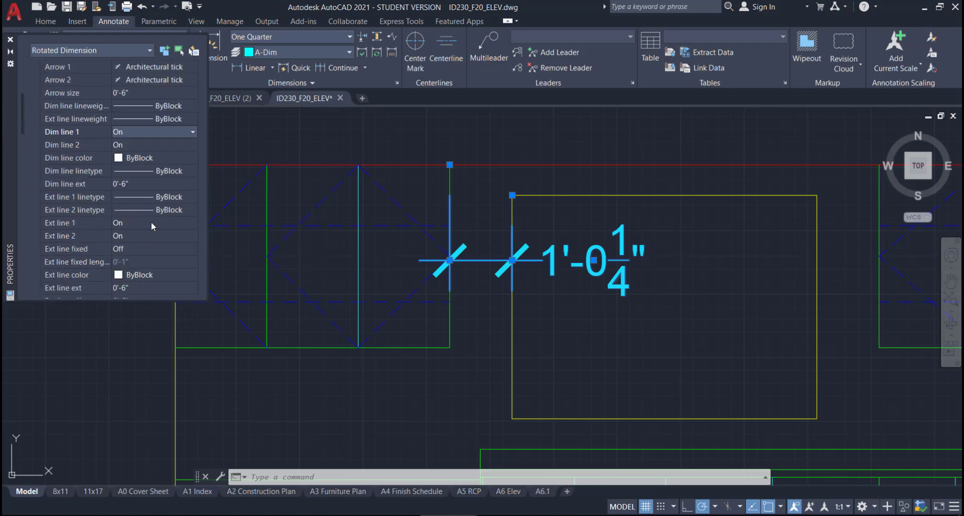
pyautogui.click(137, 223)
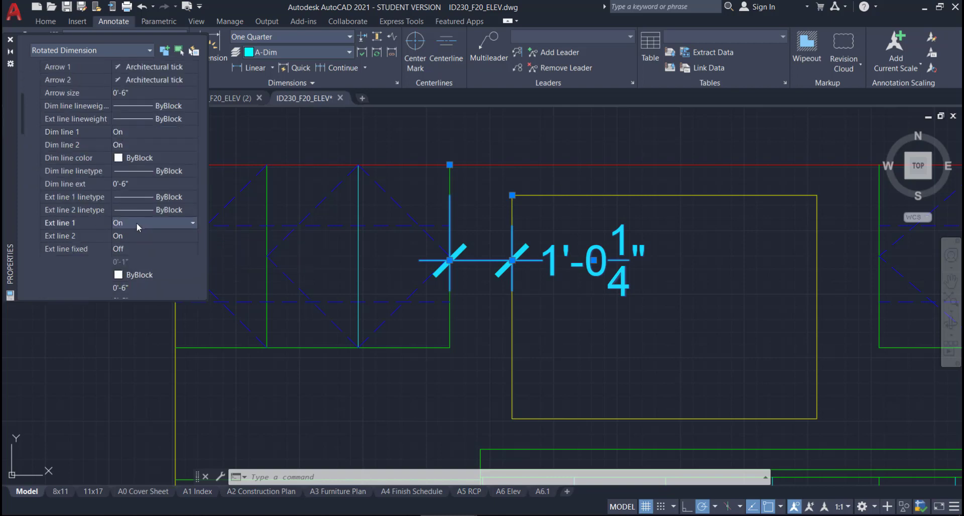
pyautogui.click(140, 224)
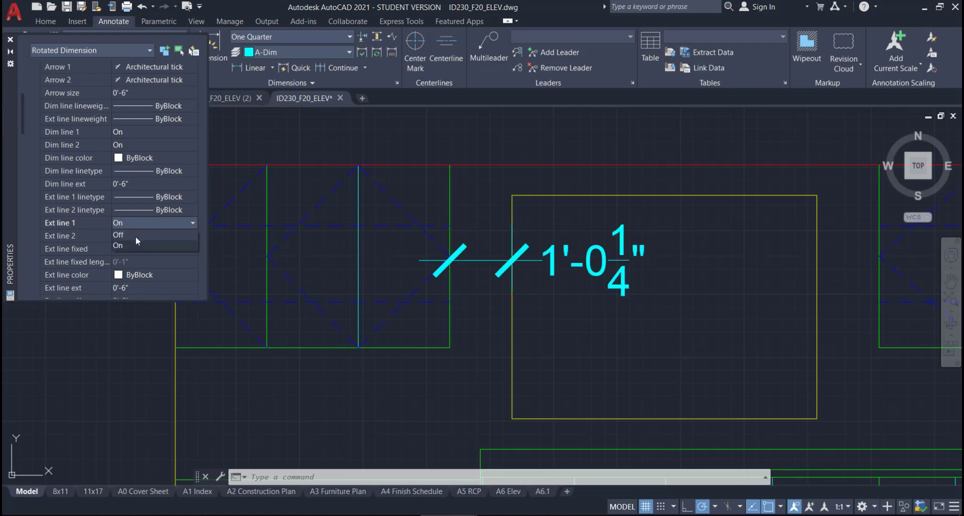
pyautogui.click(136, 236)
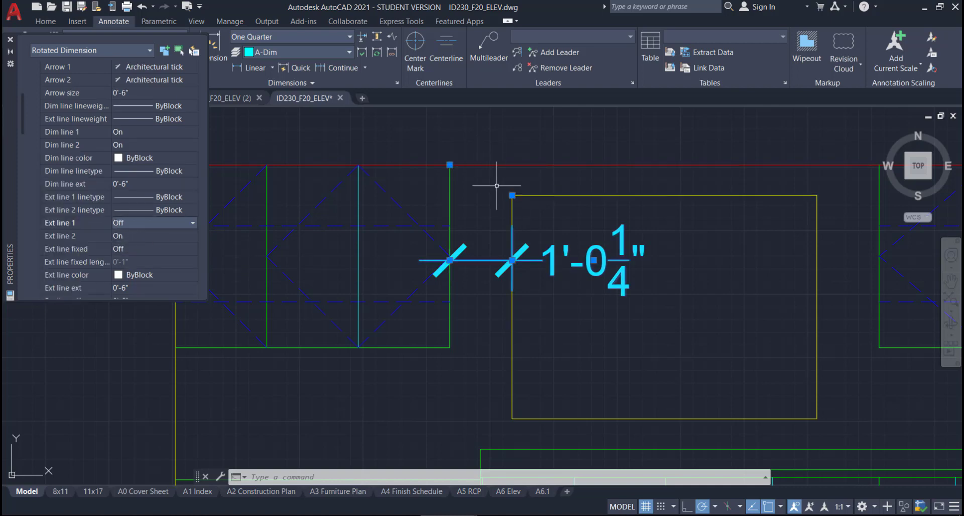
# Step: Move the gap dimension's window-side extension line origin down to the tick on the window's left edge, and deselect the dimension
pyautogui.click(512, 196)
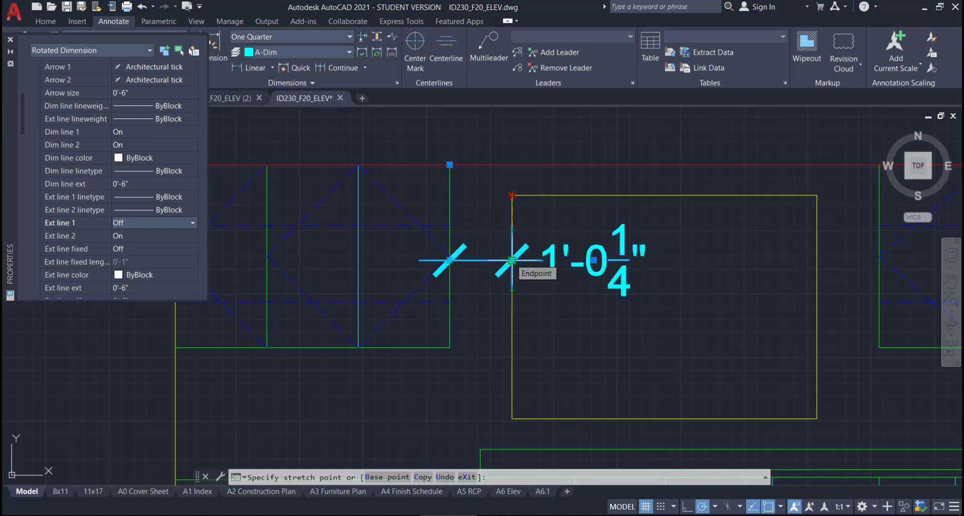
pyautogui.click(512, 261)
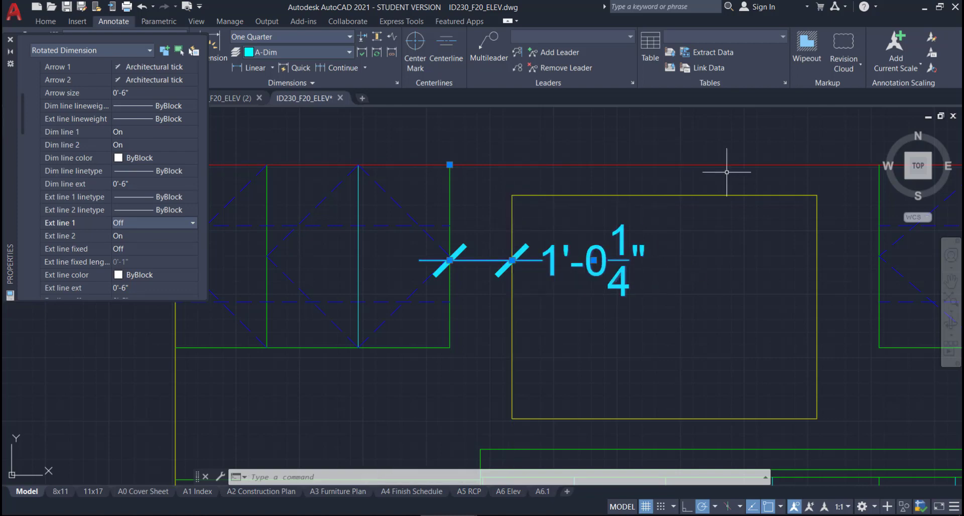
pyautogui.press('Escape')
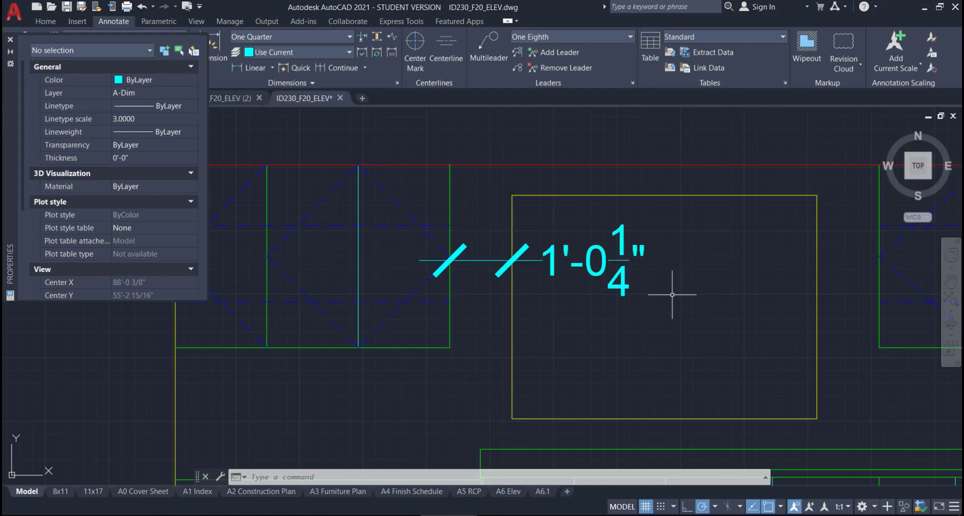
pyautogui.scroll(-5, 672, 295)
pyautogui.moveTo(678, 299); pyautogui.dragTo(536, 273, button='middle')
pyautogui.scroll(-1, 534, 280)
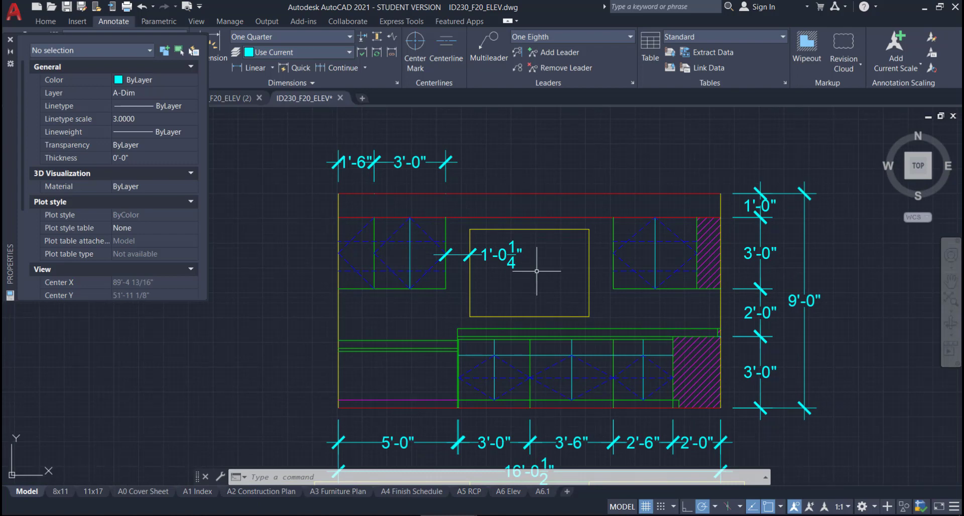
pyautogui.scroll(4, 451, 274)
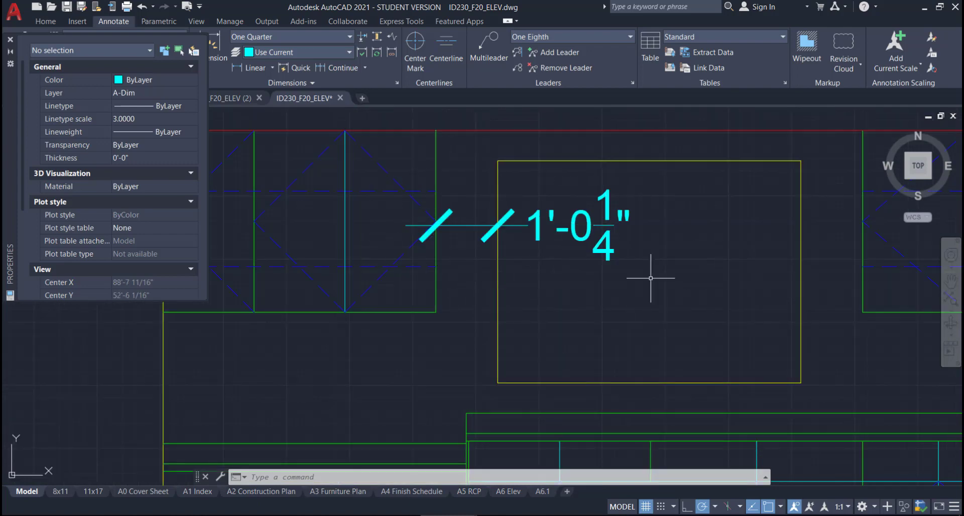
pyautogui.scroll(-1, 447, 288)
pyautogui.moveTo(534, 299); pyautogui.dragTo(508, 311, button='middle')
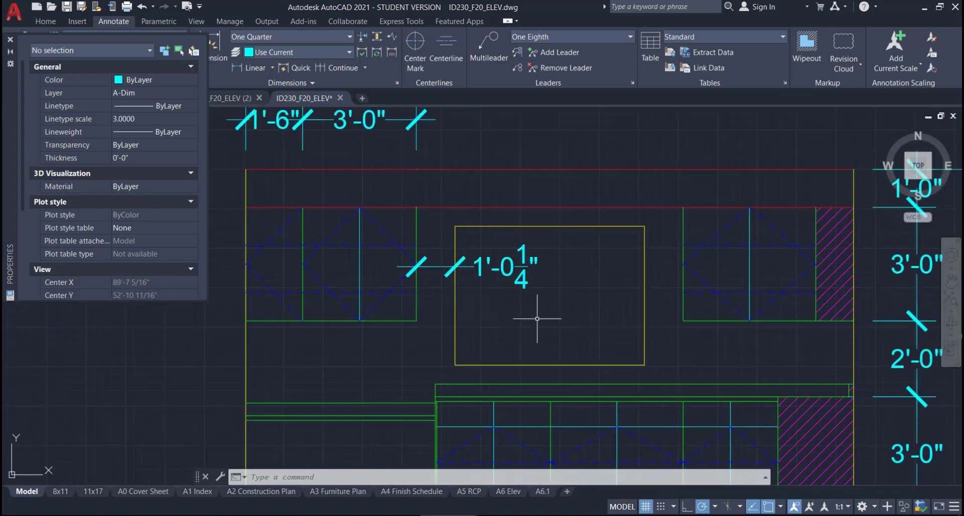
pyautogui.moveTo(436, 250); pyautogui.dragTo(433, 280, button='middle')
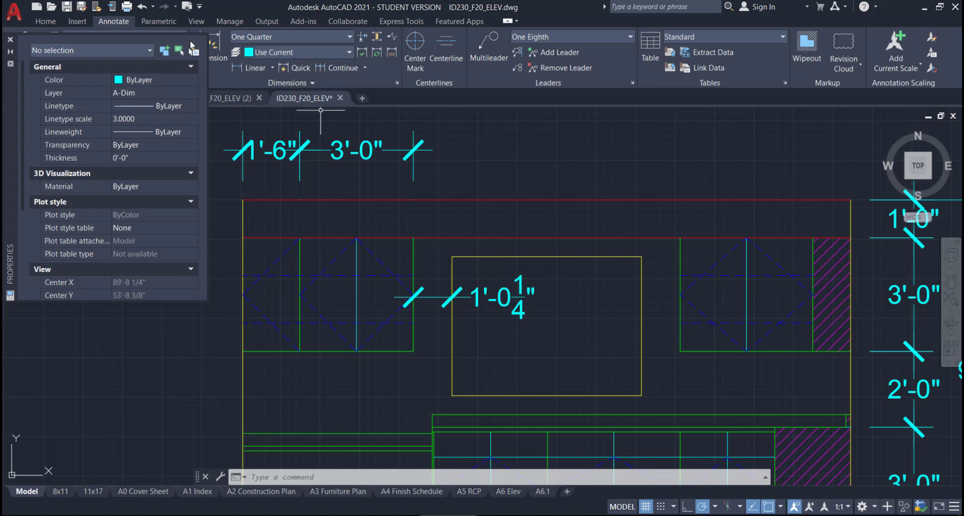
# Step: Close the properties palette and dimension the opening between the two upper cabinets, aligned with the width dimensions above the elevation
pyautogui.click(13, 41)
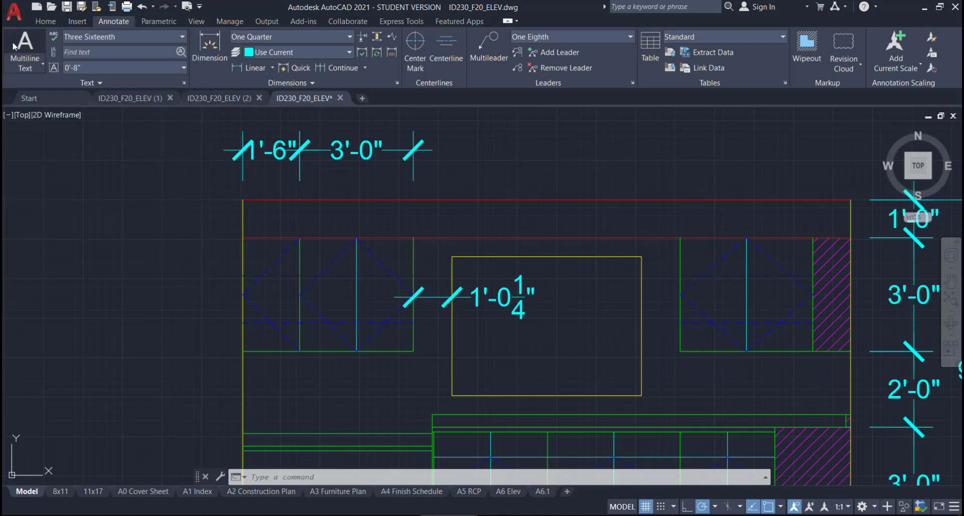
pyautogui.click(200, 46)
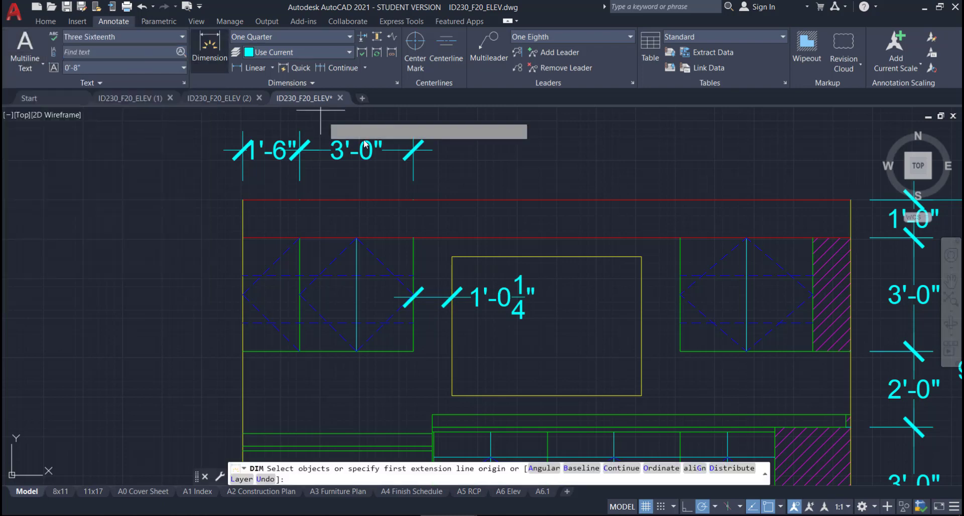
pyautogui.click(414, 237)
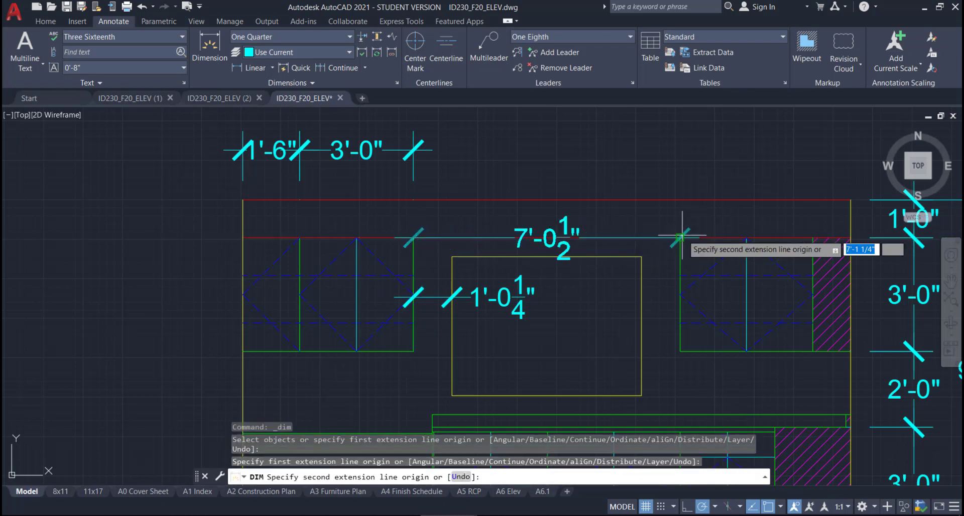
pyautogui.click(680, 237)
pyautogui.click(429, 151)
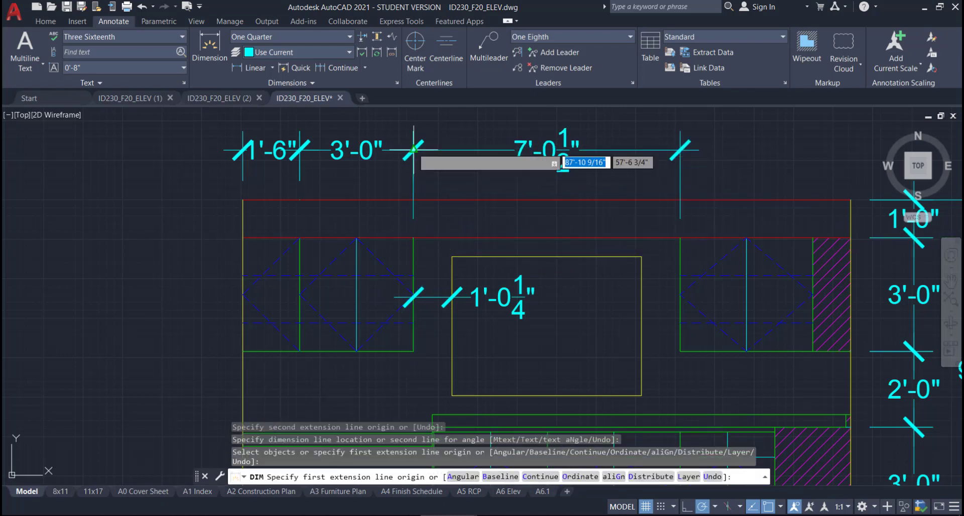
pyautogui.press('Escape')
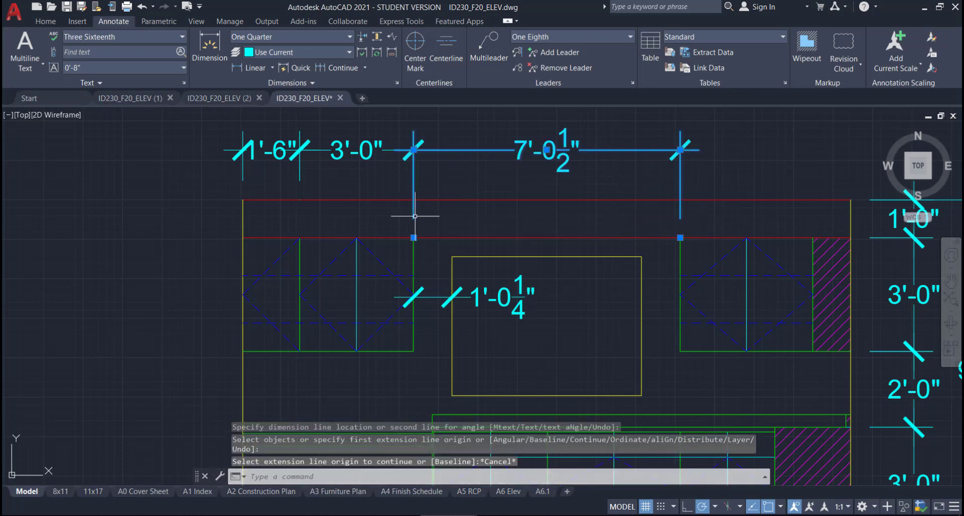
# Step: Move both extension line origins of the dimension between the upper cabinets up to the ceiling line
pyautogui.click(413, 221)
pyautogui.click(414, 231)
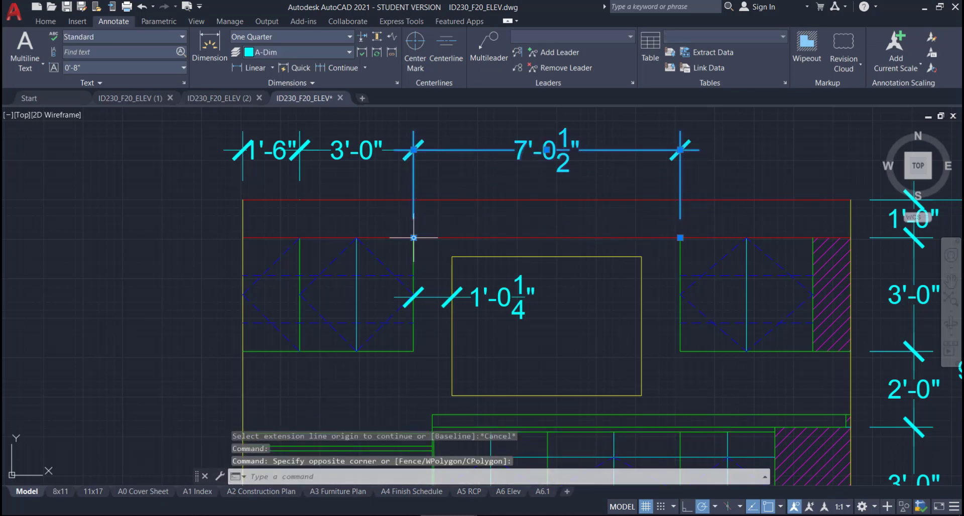
pyautogui.click(414, 238)
pyautogui.click(414, 200)
pyautogui.click(680, 238)
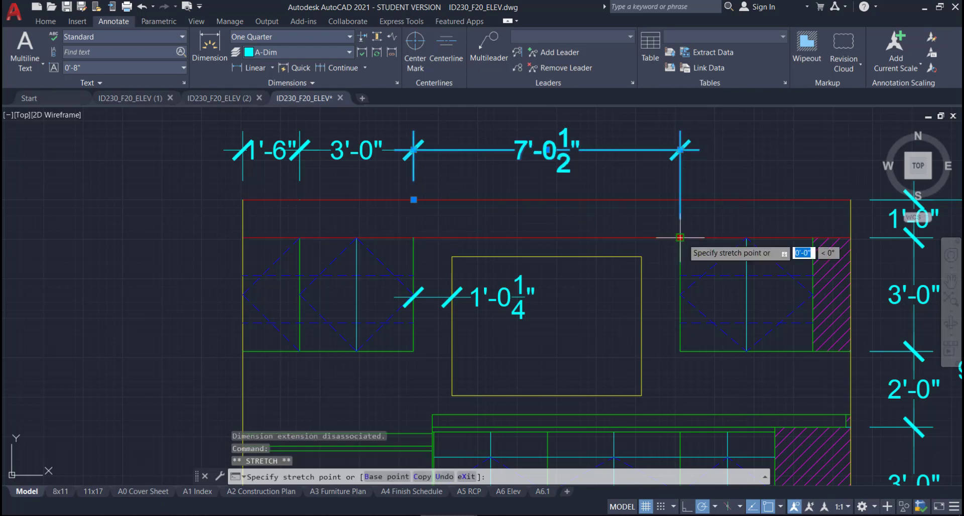
pyautogui.click(681, 199)
# Step: Dimension the width of the right upper cabinet up to the hatched area, in line with the upper dimension string
pyautogui.moveTo(708, 251); pyautogui.dragTo(466, 226, button='middle')
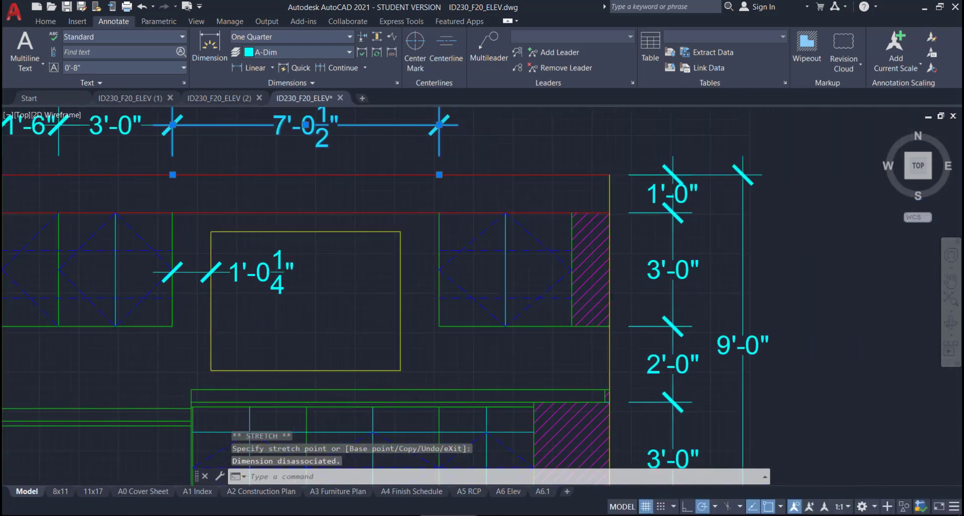
pyautogui.click(210, 48)
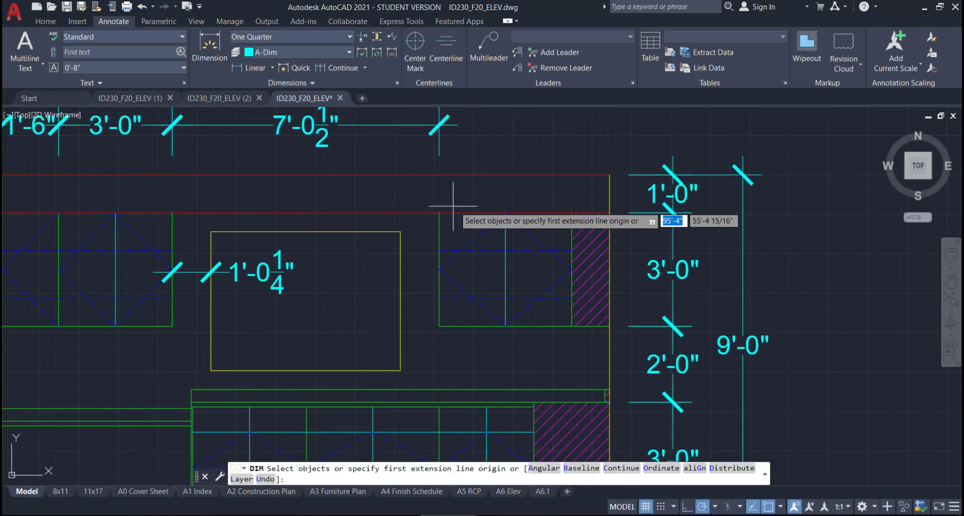
pyautogui.click(440, 213)
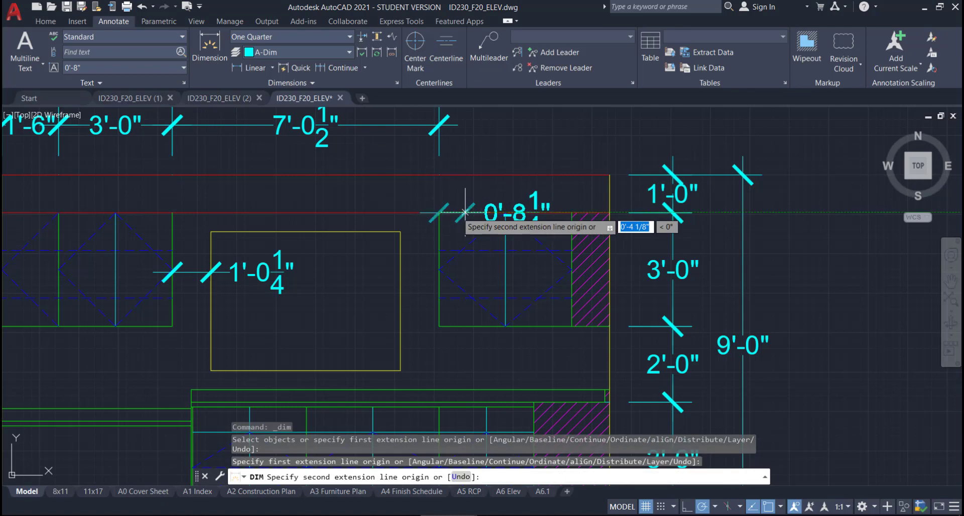
pyautogui.click(573, 213)
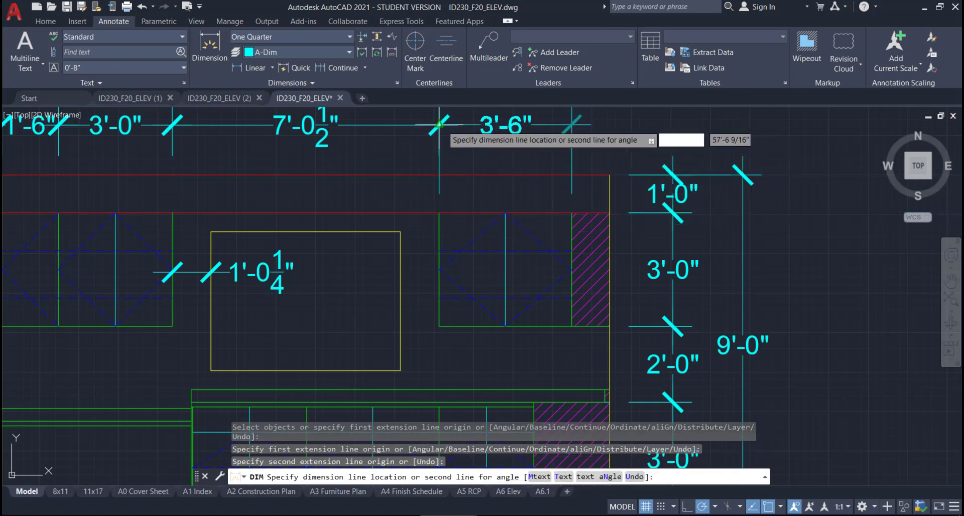
pyautogui.click(481, 125)
pyautogui.press('Return')
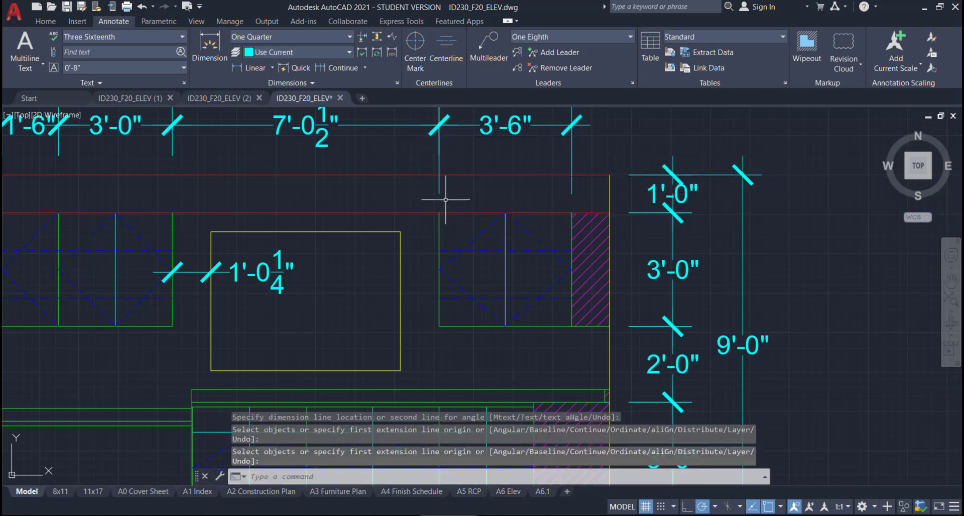
# Step: Move both extension line origins of the right upper cabinet's width dimension up to the ceiling line and deselect it
pyautogui.click(450, 200)
pyautogui.click(420, 182)
pyautogui.click(440, 212)
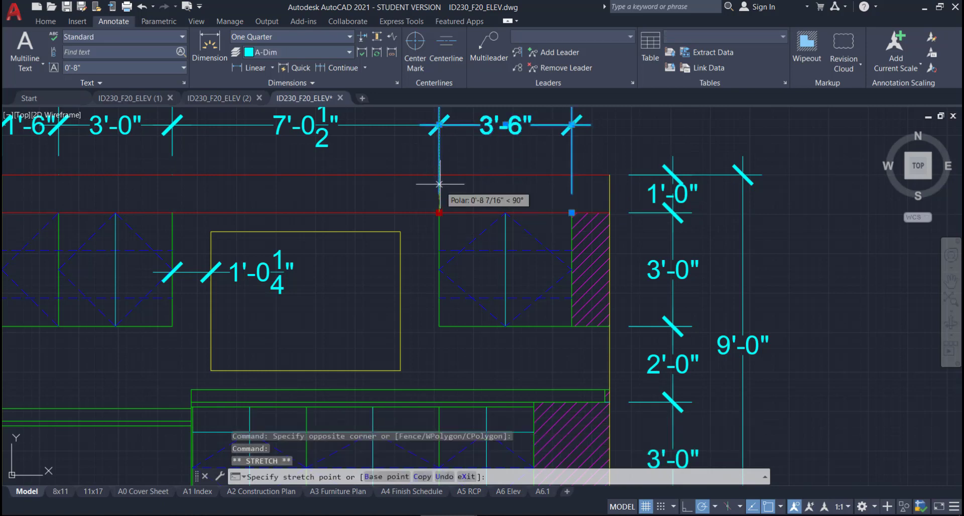
pyautogui.click(439, 174)
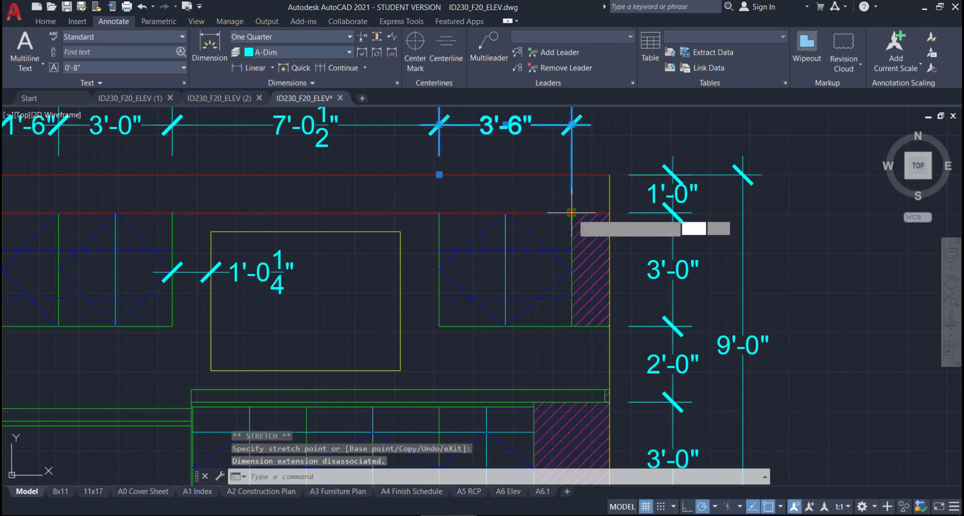
pyautogui.click(572, 174)
pyautogui.press('Escape')
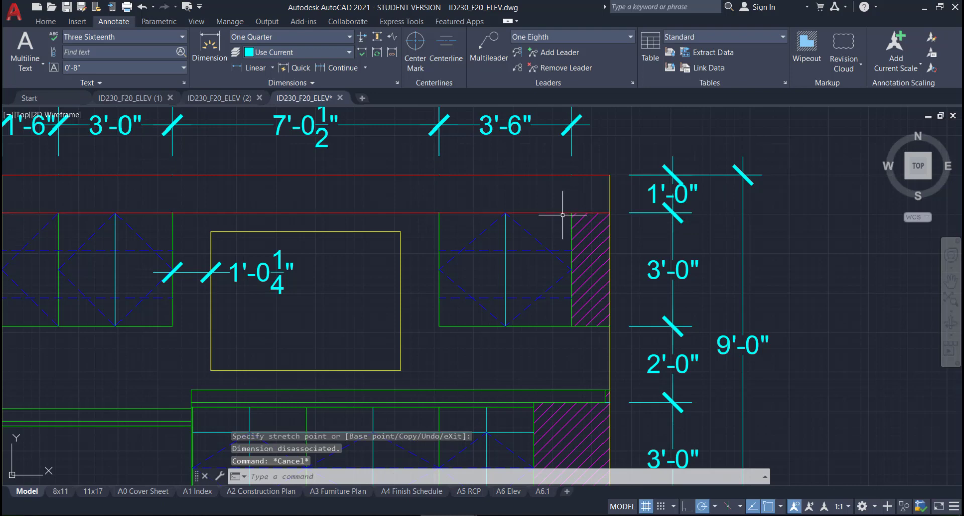
# Step: Dimension the width of the hatched area beside the right upper cabinet, aligned with the upper dimension string
pyautogui.scroll(-2, 561, 214)
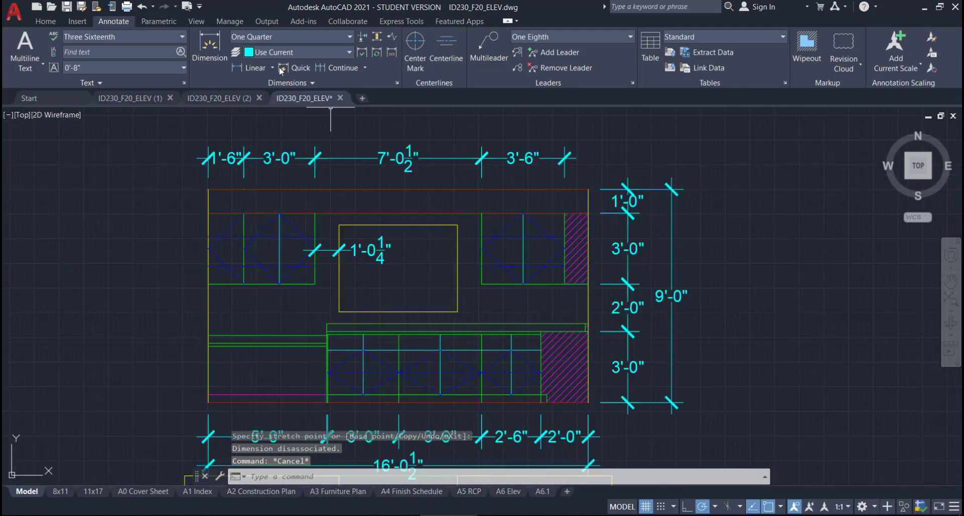
pyautogui.click(227, 48)
pyautogui.scroll(3, 540, 214)
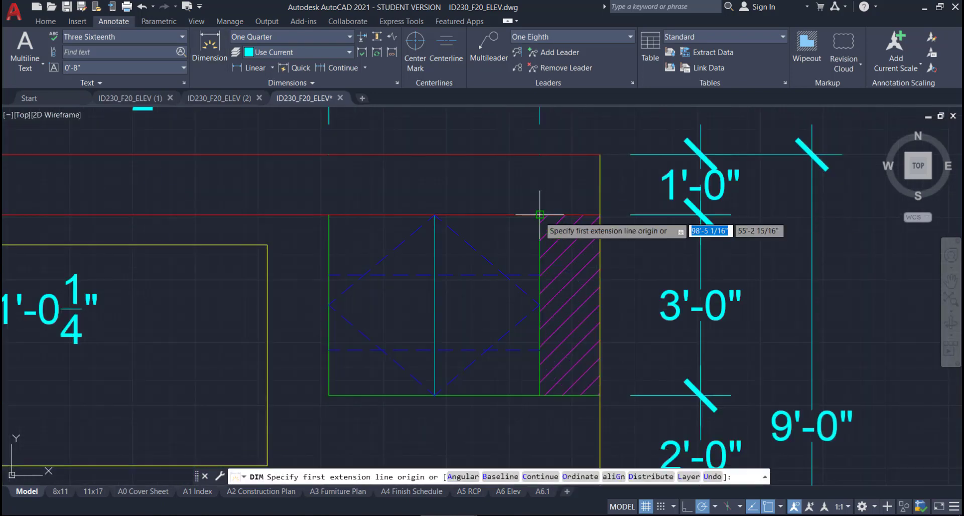
pyautogui.click(540, 214)
pyautogui.click(600, 215)
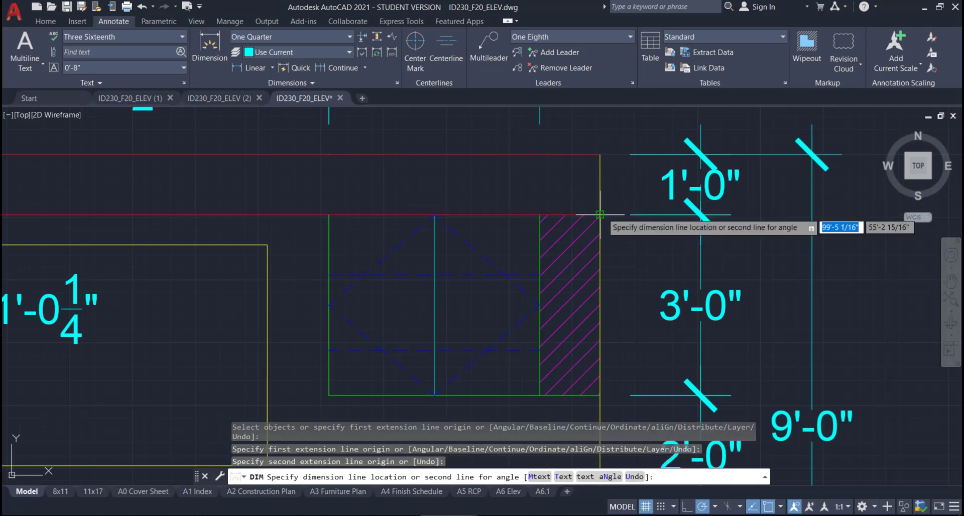
pyautogui.moveTo(600, 215); pyautogui.dragTo(606, 287, button='middle')
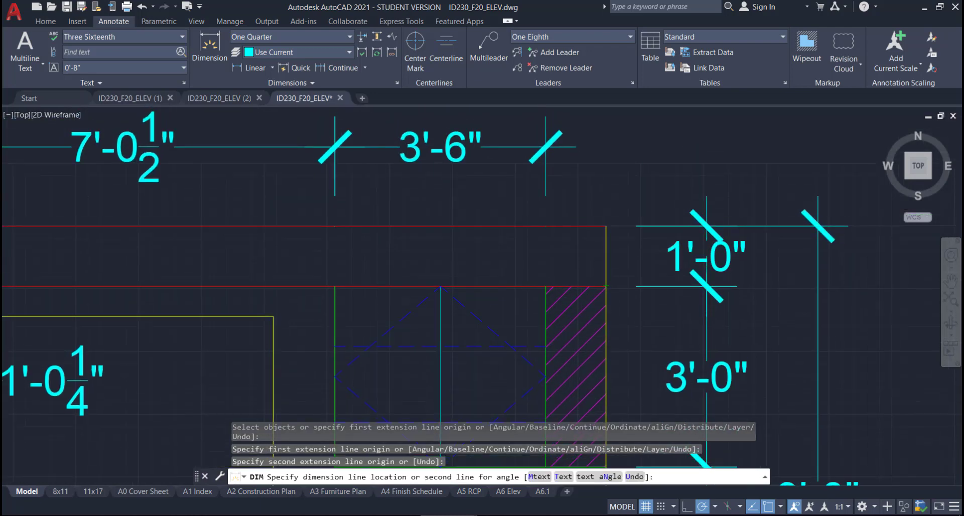
pyautogui.click(564, 145)
pyautogui.press('Return')
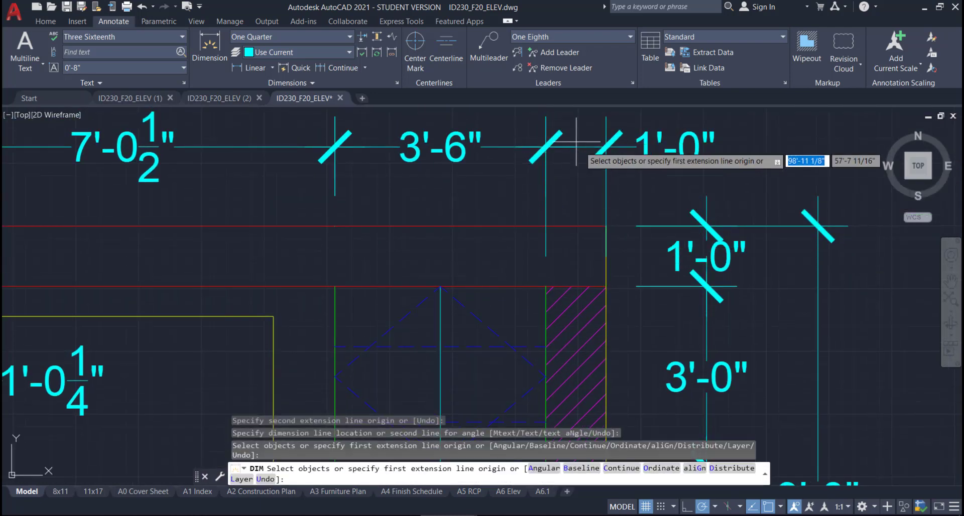
pyautogui.scroll(-4, 703, 201)
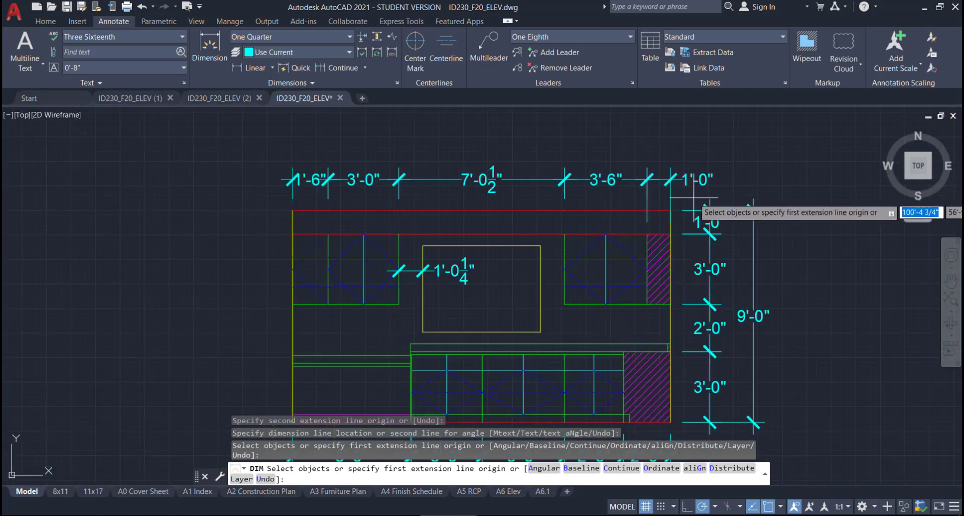
pyautogui.press('Return')
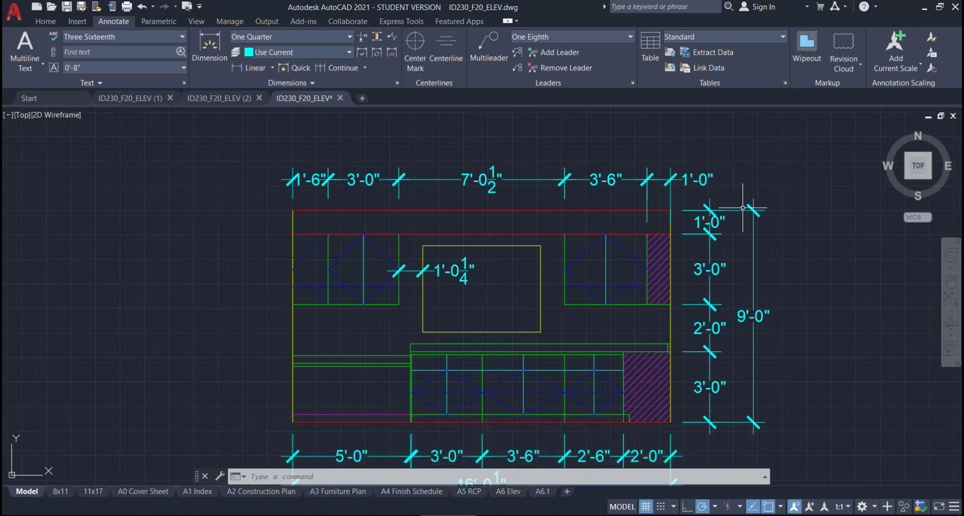
# Step: Move both extension line origins of the upper hatched area's width dimension up to the ceiling line and deselect it
pyautogui.scroll(5, 653, 222)
pyautogui.click(627, 225)
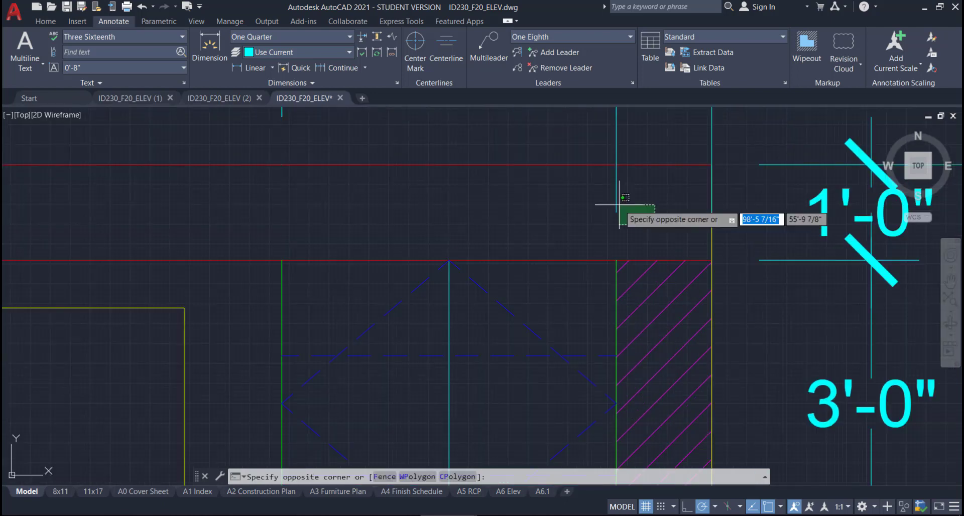
pyautogui.click(605, 218)
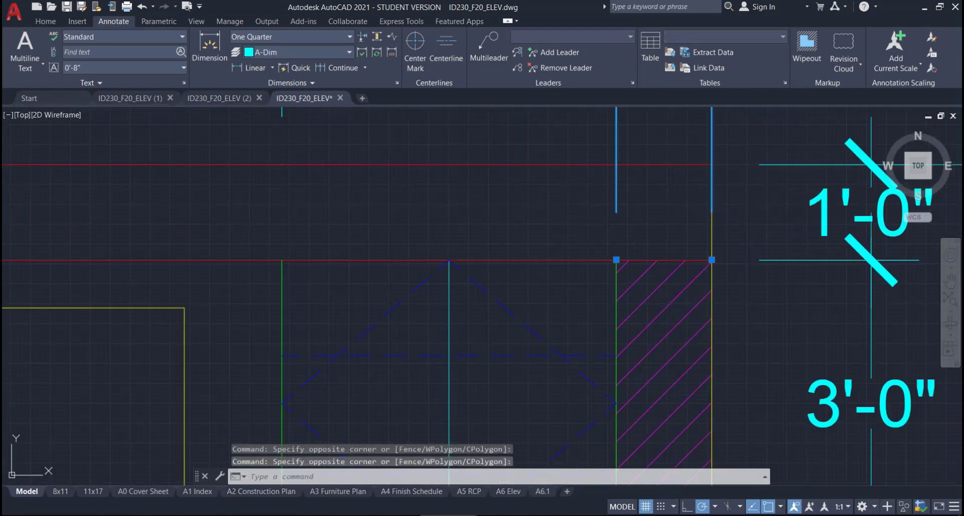
pyautogui.click(616, 259)
pyautogui.click(616, 165)
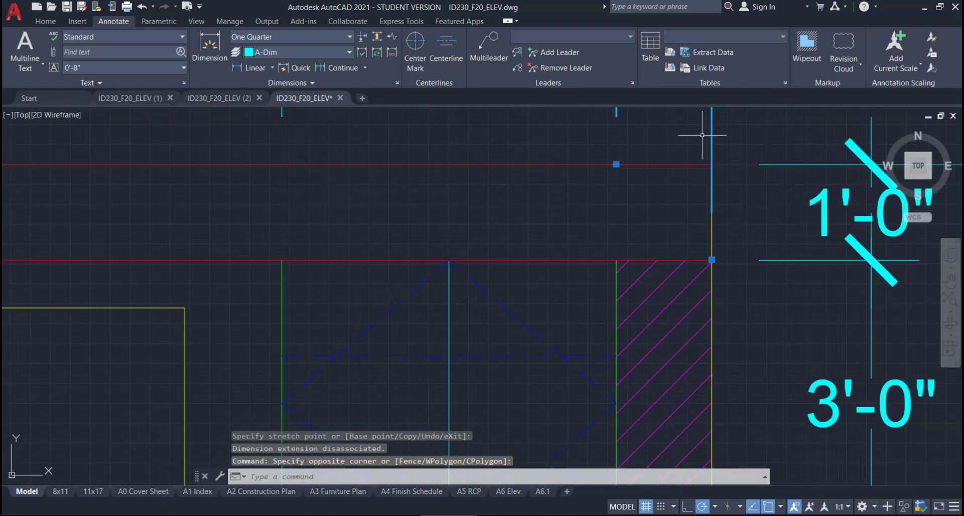
pyautogui.click(712, 259)
pyautogui.click(712, 164)
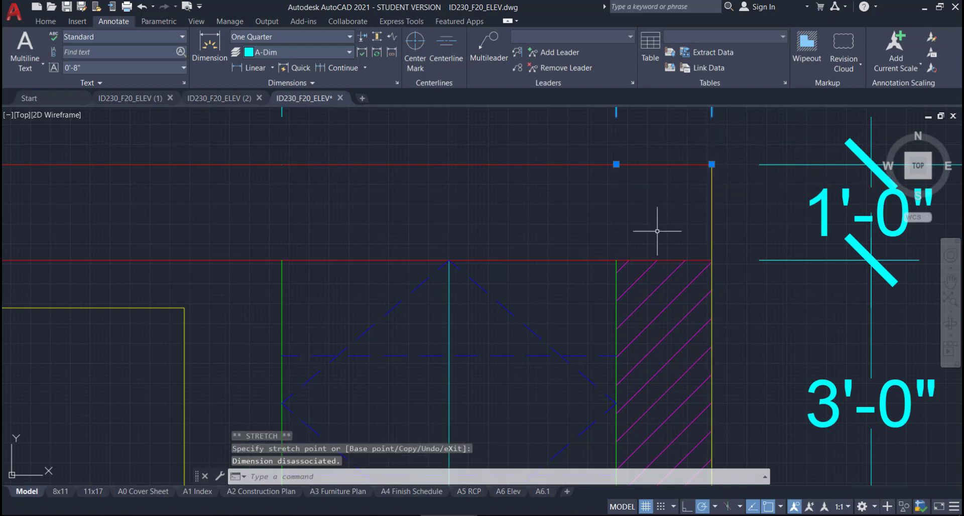
pyautogui.scroll(-3, 646, 243)
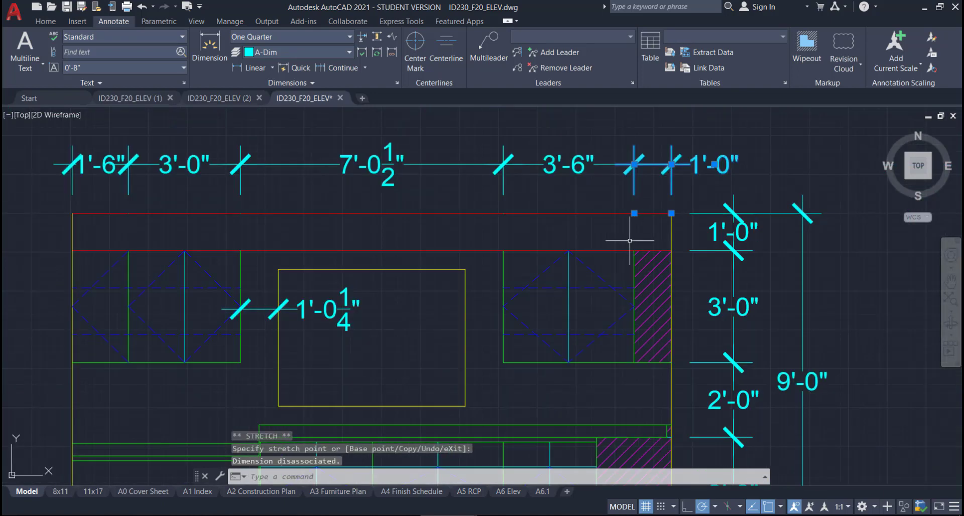
pyautogui.press('Escape')
# Step: Dimension the height of the lower left countertop from its top surface to the floor, placing it outside the left wall
pyautogui.scroll(-3, 618, 216)
pyautogui.moveTo(495, 259); pyautogui.dragTo(459, 214, button='middle')
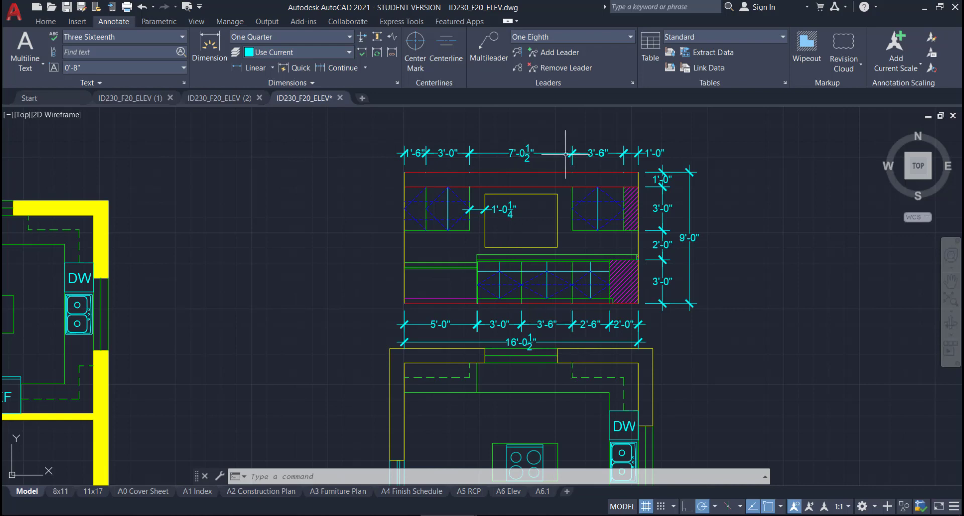
pyautogui.scroll(-3, 485, 247)
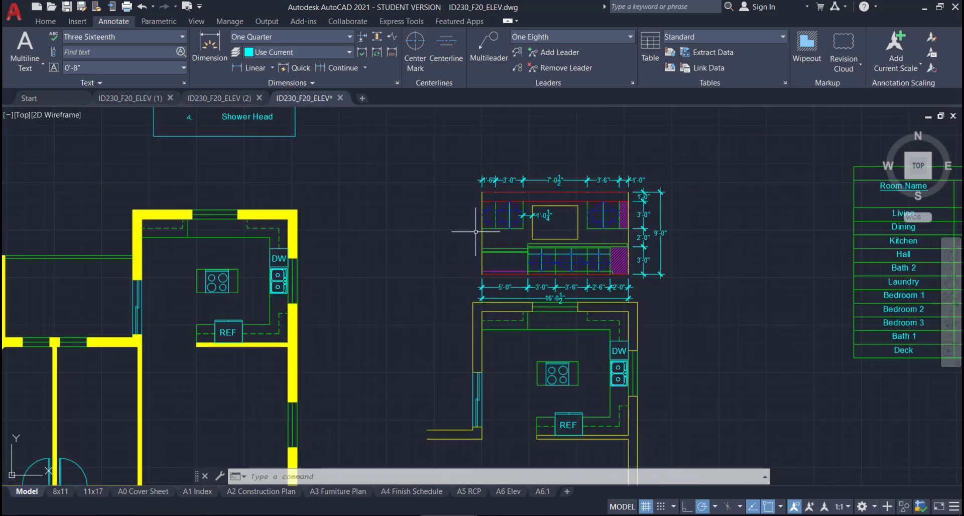
pyautogui.scroll(5, 644, 250)
pyautogui.moveTo(629, 261)
pyautogui.mouseDown(button='middle')
pyautogui.moveTo(657, 276)
pyautogui.moveTo(676, 273)
pyautogui.mouseUp(button='middle')
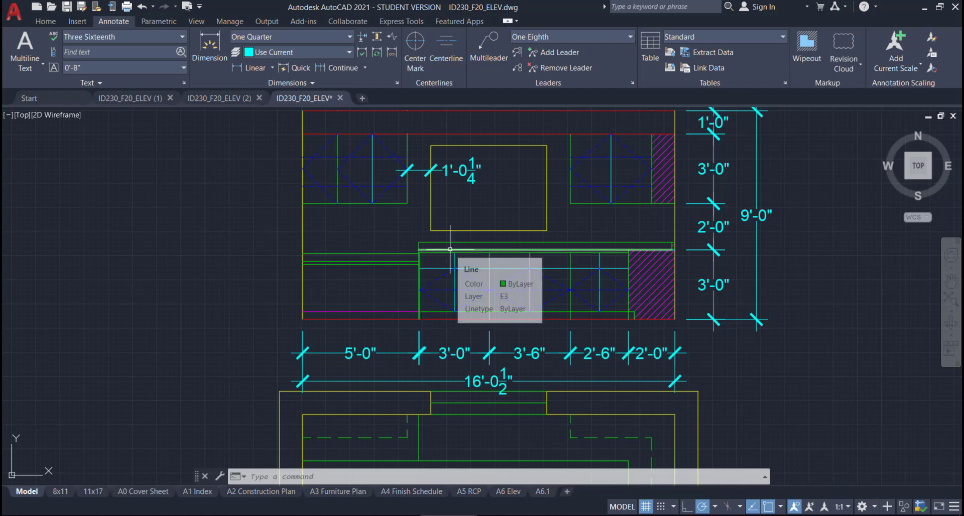
pyautogui.click(212, 50)
pyautogui.scroll(5, 270, 274)
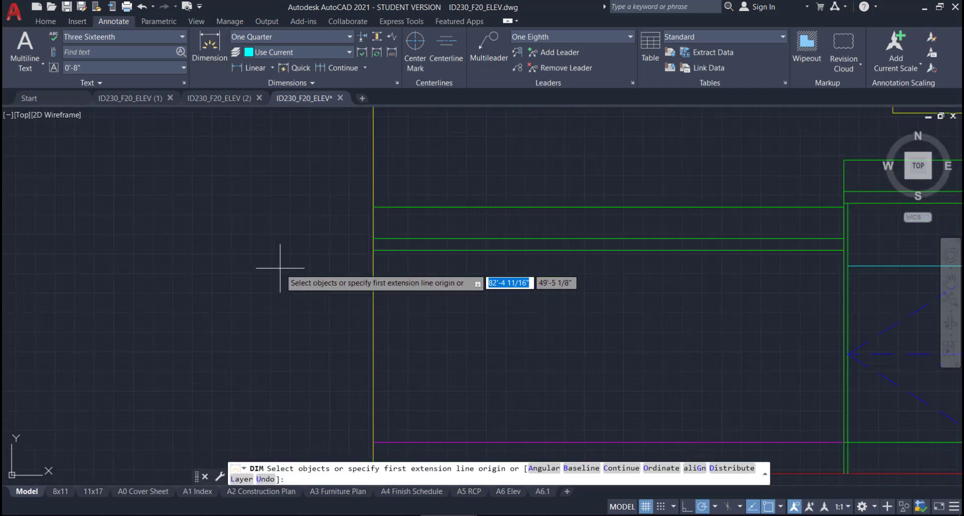
pyautogui.click(374, 236)
pyautogui.moveTo(383, 275); pyautogui.dragTo(414, 139, button='middle')
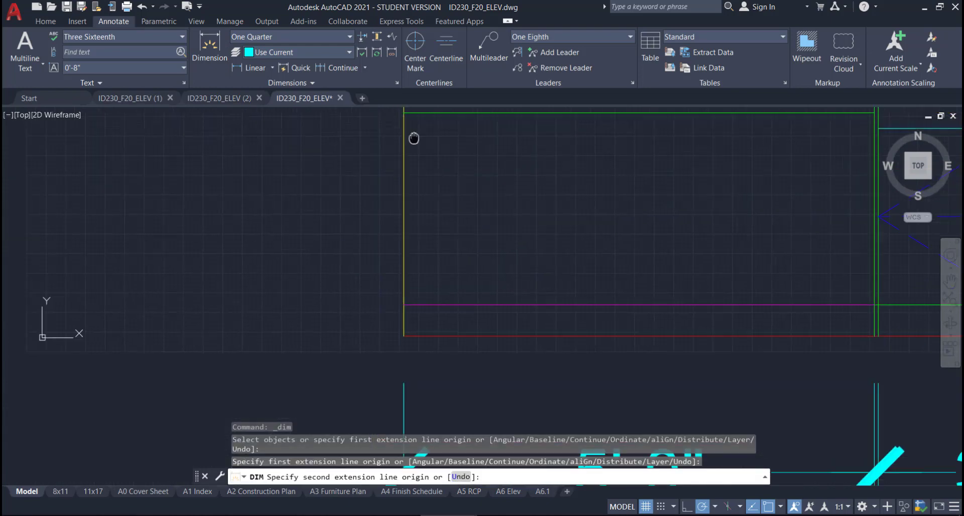
pyautogui.click(405, 332)
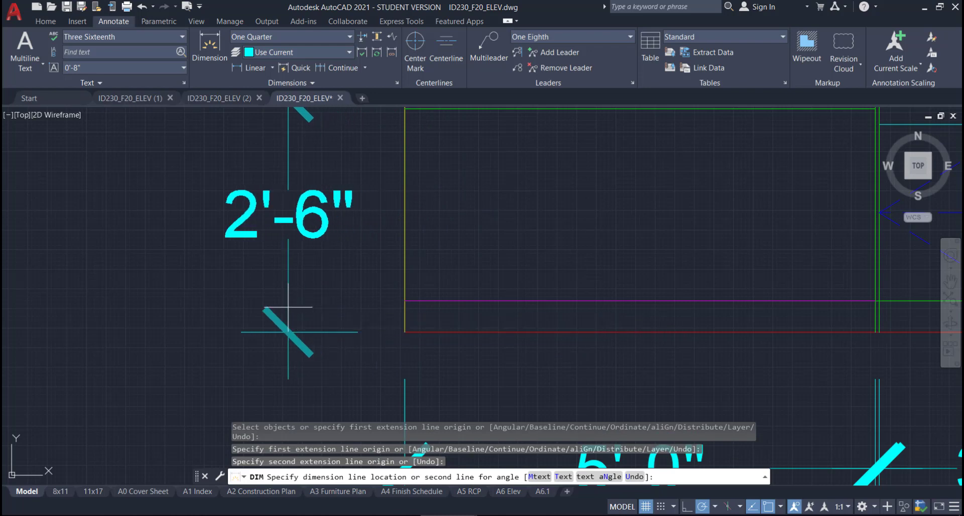
pyautogui.click(288, 307)
pyautogui.scroll(-5, 390, 324)
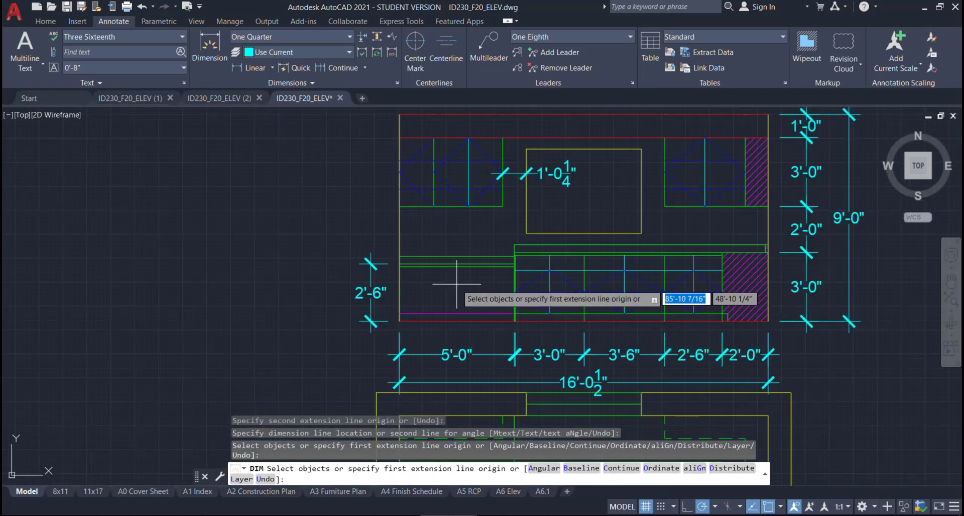
pyautogui.press('Return')
pyautogui.scroll(2, 803, 255)
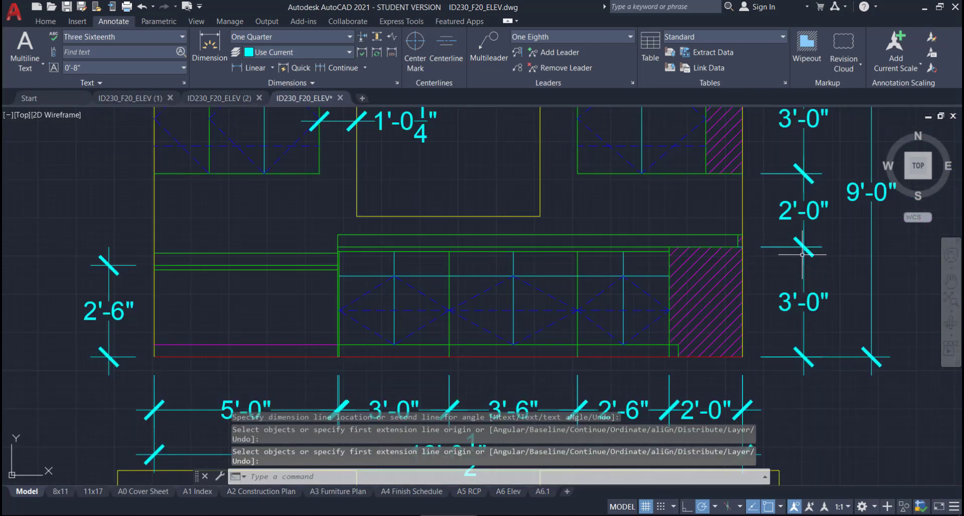
# Step: Shift the lower left countertop's height dimension line slightly farther out from the left wall and deselect it
pyautogui.moveTo(135, 273); pyautogui.dragTo(105, 264)
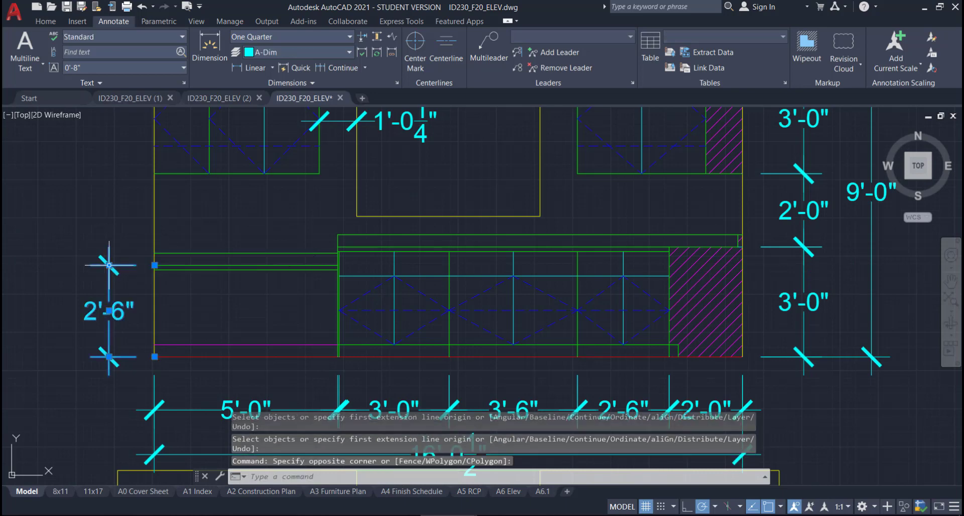
pyautogui.click(108, 264)
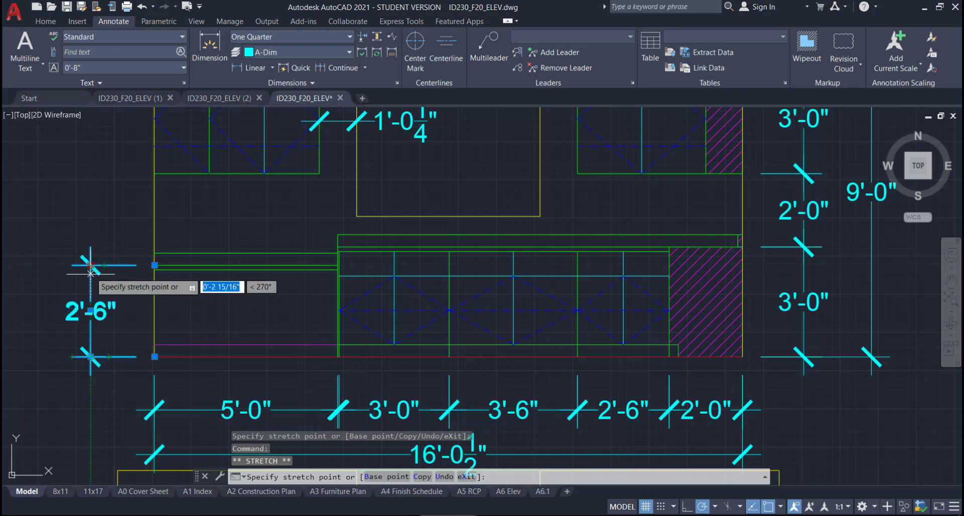
pyautogui.scroll(4, 97, 271)
pyautogui.press('Escape')
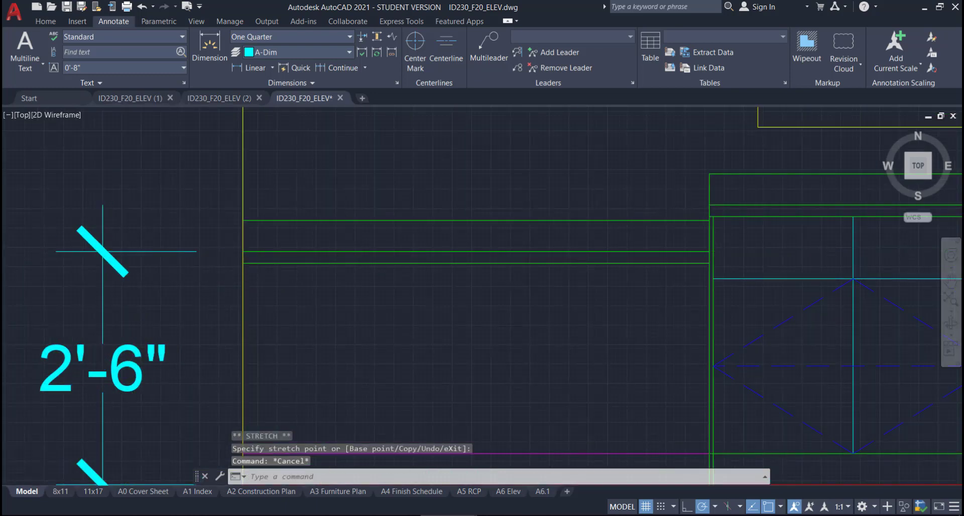
pyautogui.scroll(-4, 282, 327)
pyautogui.moveTo(861, 323)
pyautogui.mouseDown(button='middle')
pyautogui.moveTo(718, 301)
pyautogui.moveTo(697, 326)
pyautogui.mouseUp(button='middle')
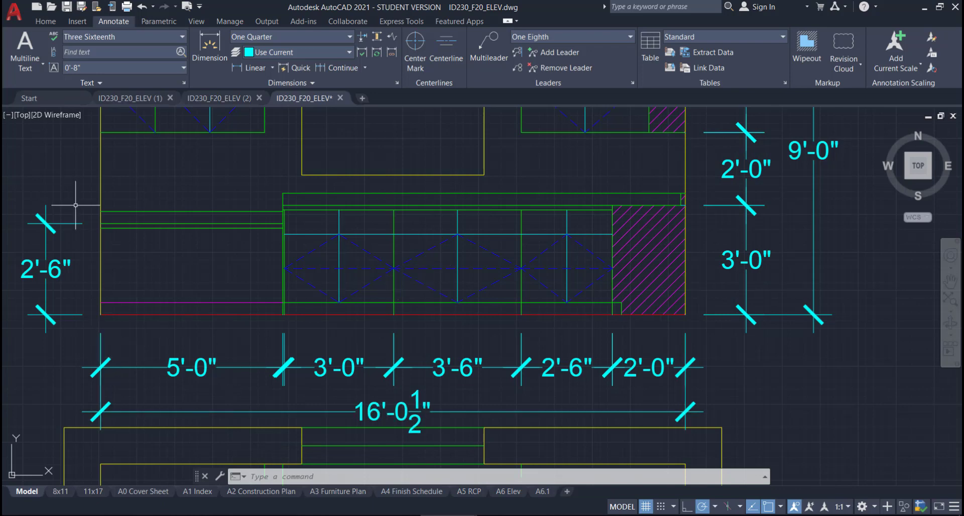
pyautogui.moveTo(192, 273); pyautogui.dragTo(286, 299, button='middle')
pyautogui.scroll(-2, 286, 300)
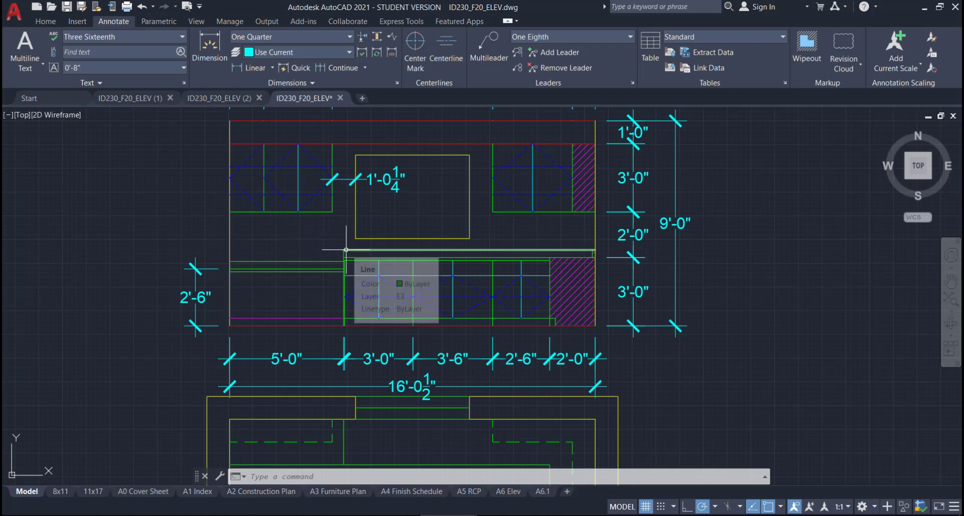
pyautogui.click(248, 268)
pyautogui.click(277, 211)
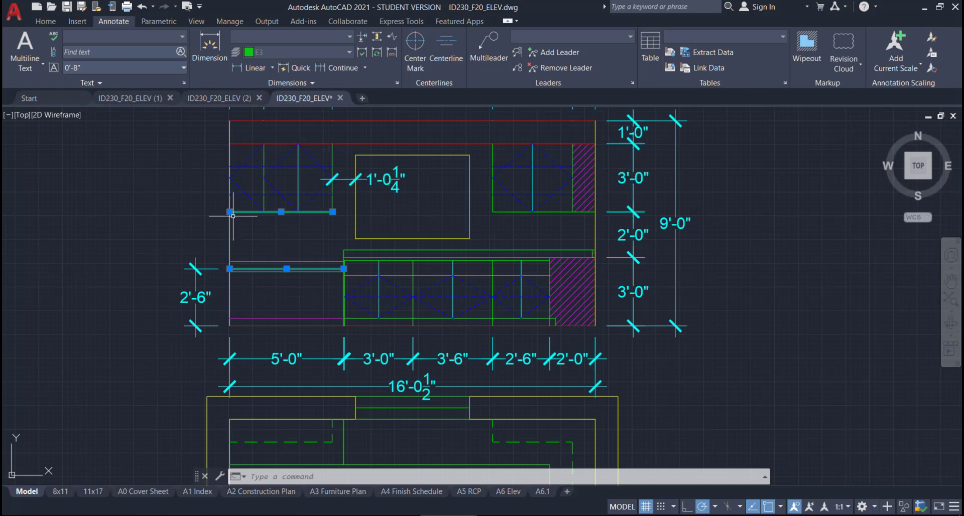
pyautogui.press('Escape')
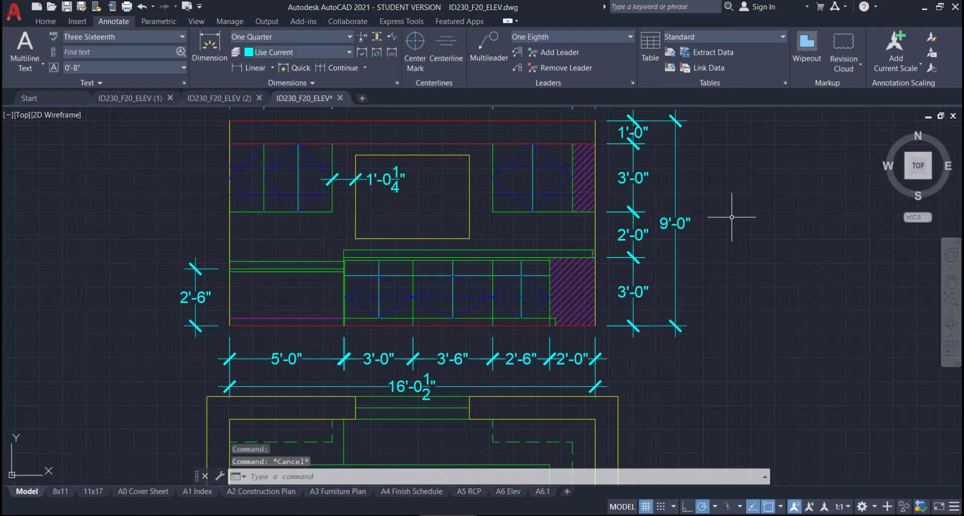